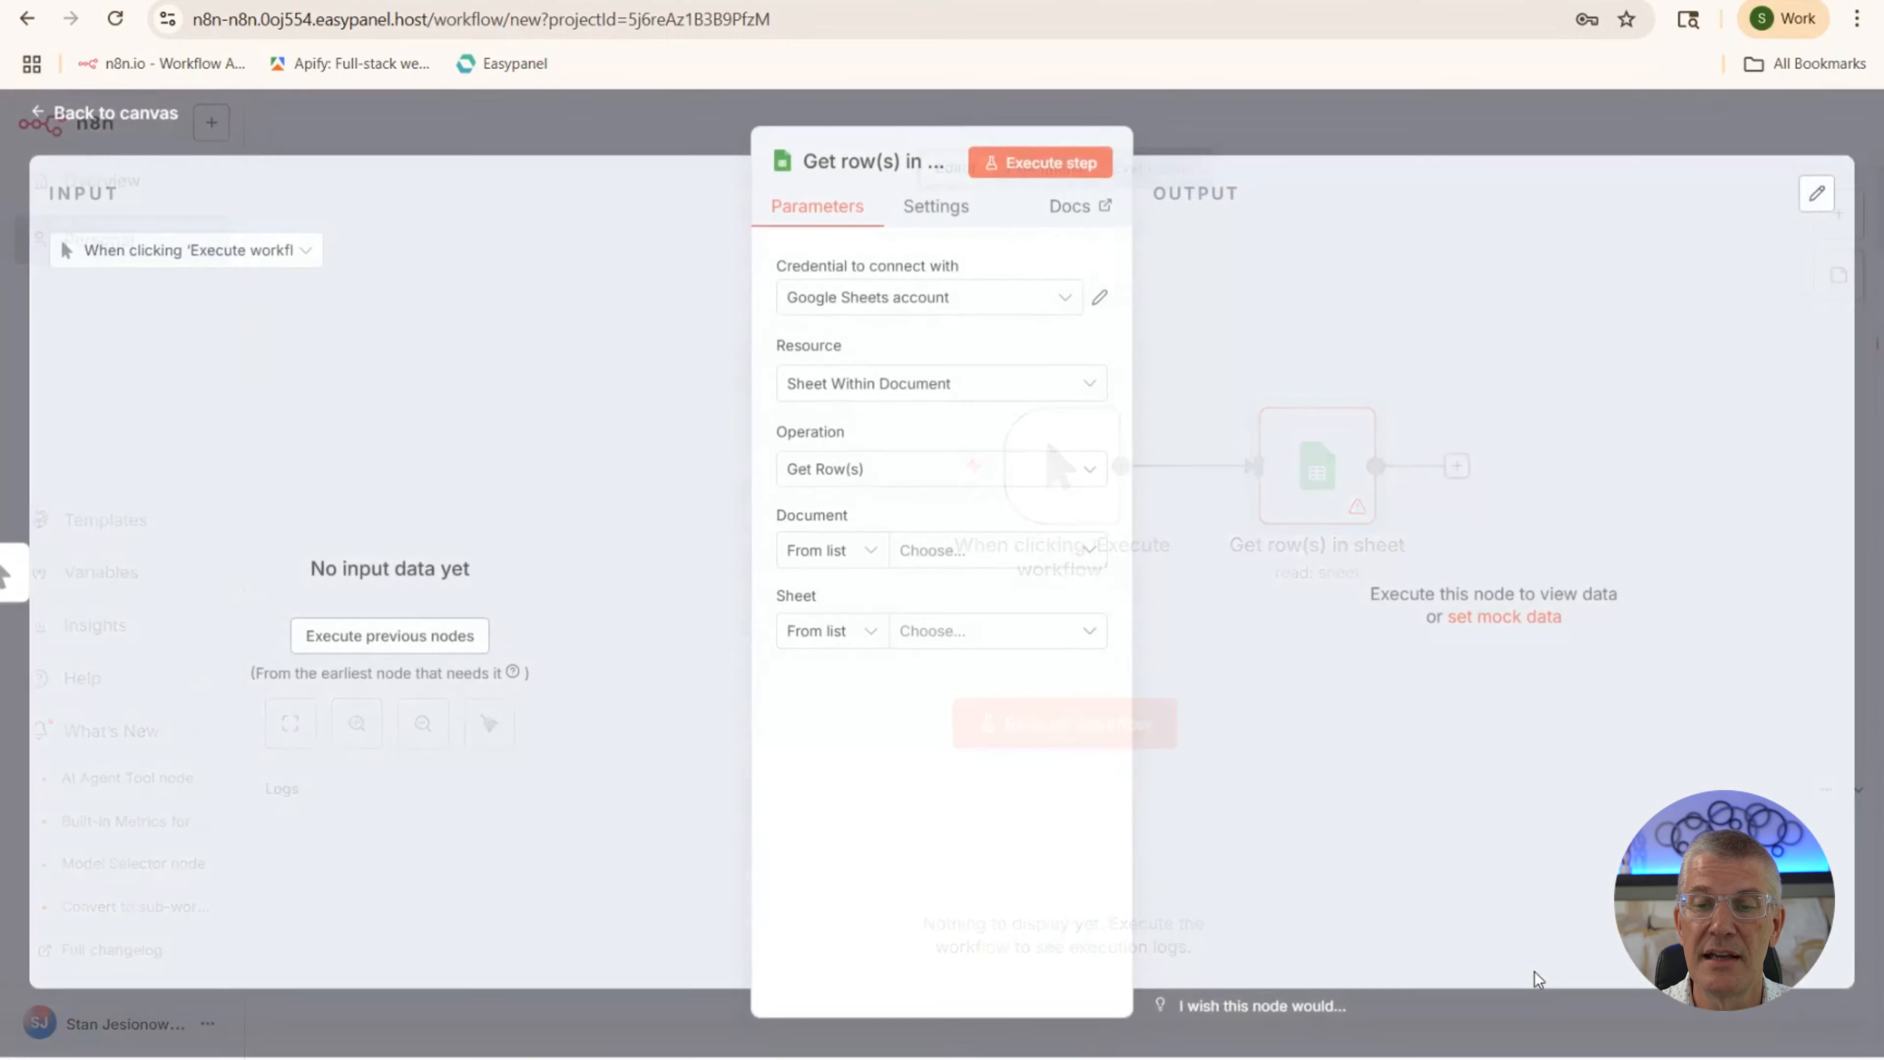
Read Sheet1 of n8nStocks with the Google Sheets account and run the step to fetch rows
left_click(899, 301)
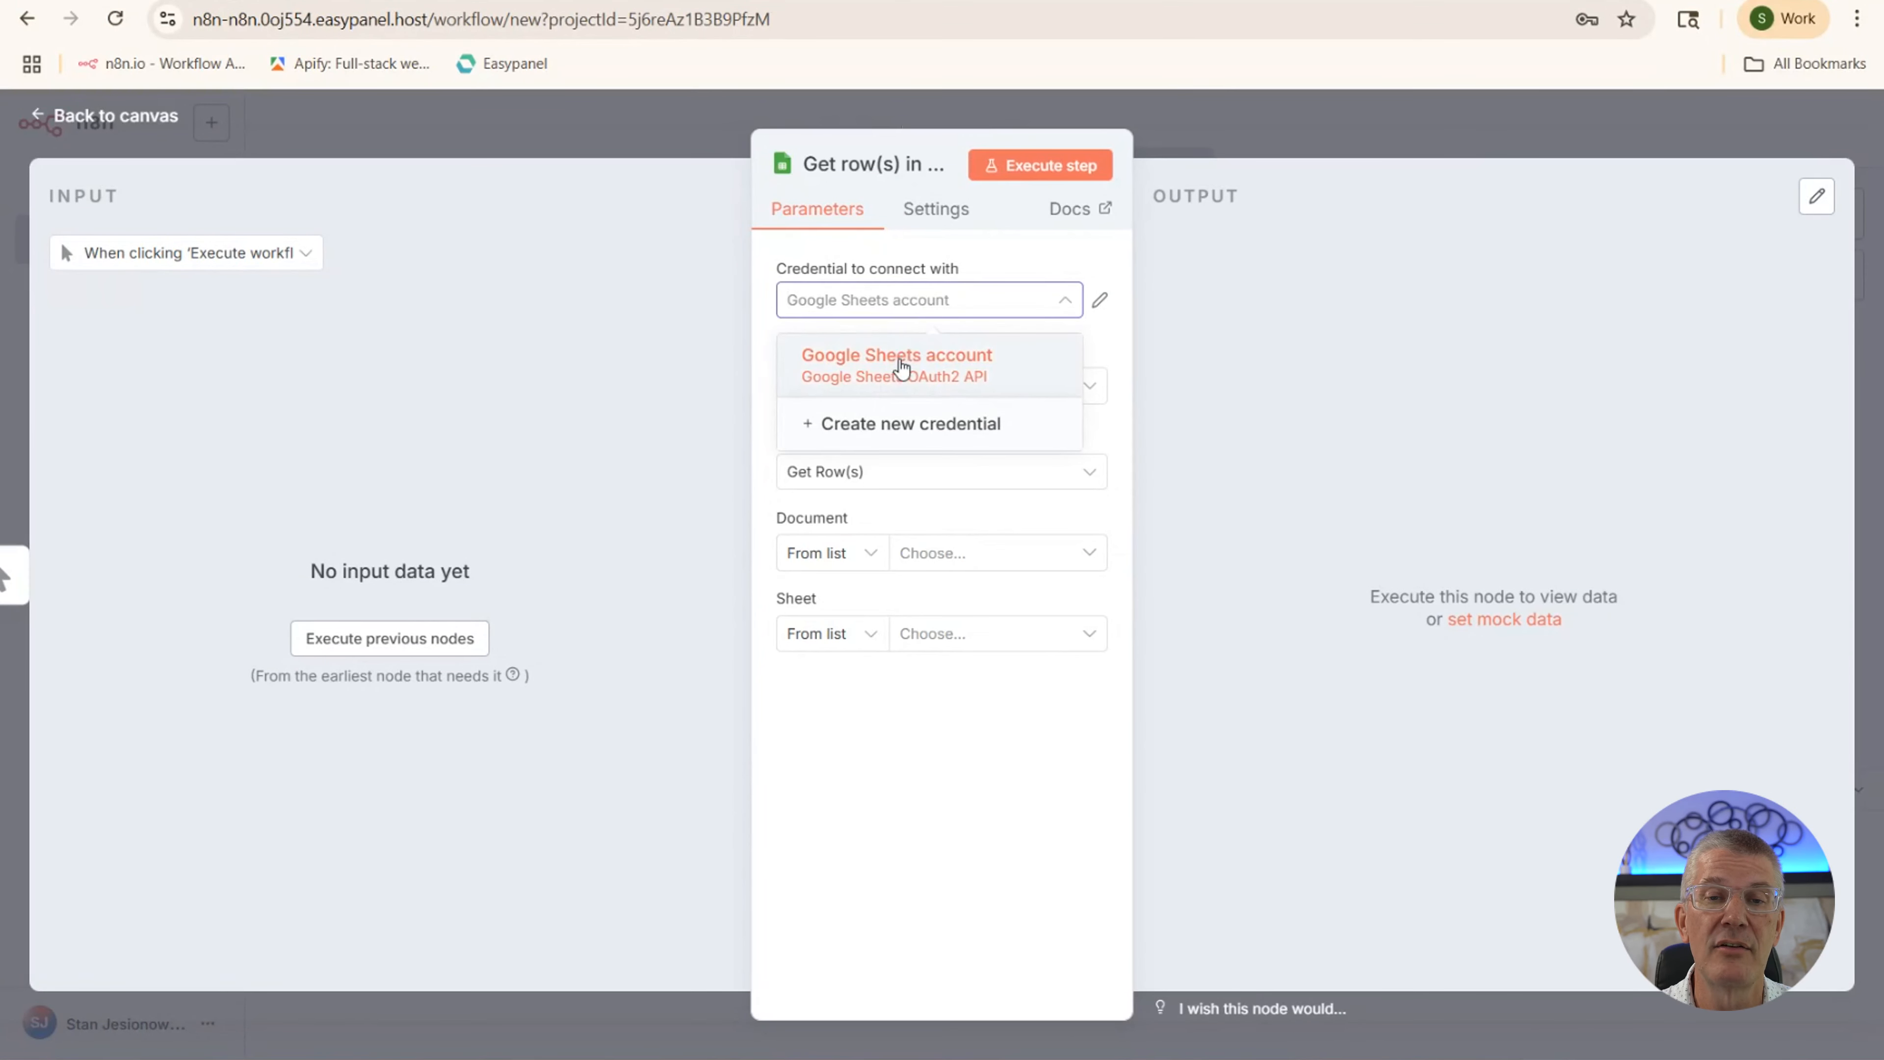
left_click(901, 368)
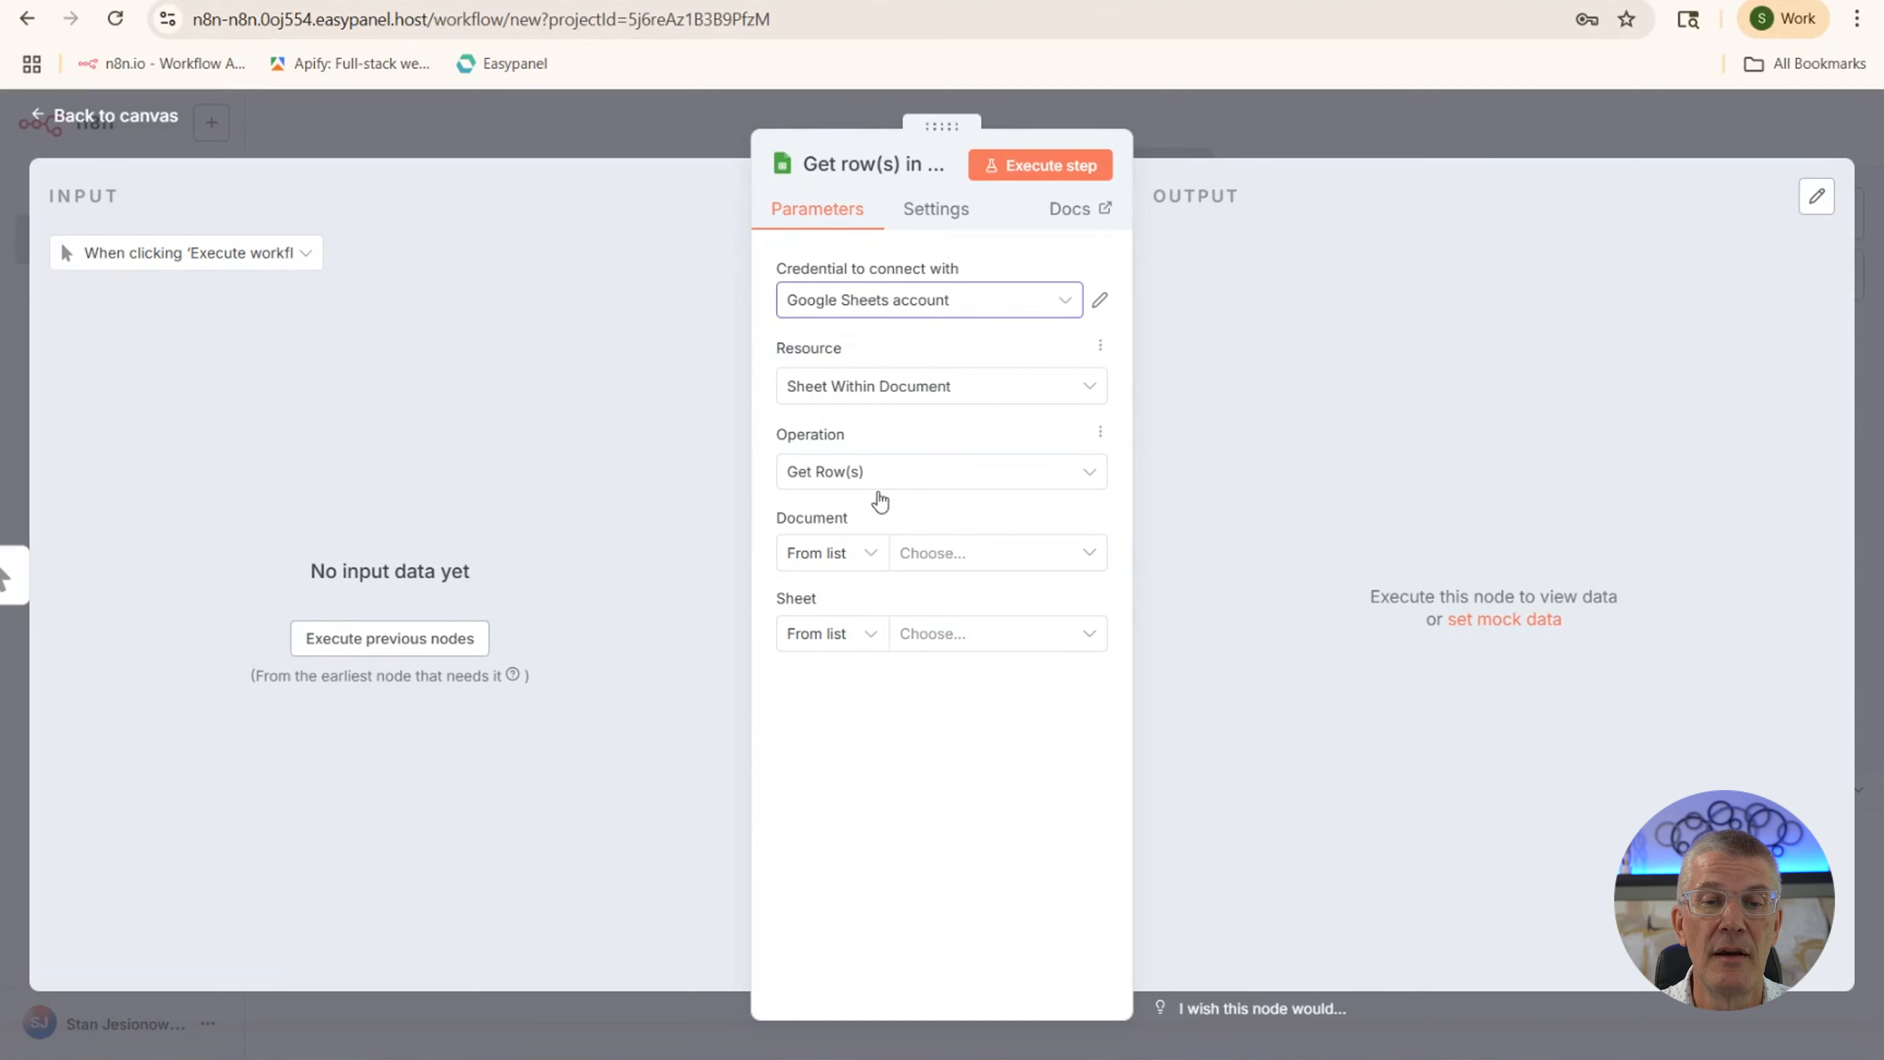
left_click(937, 556)
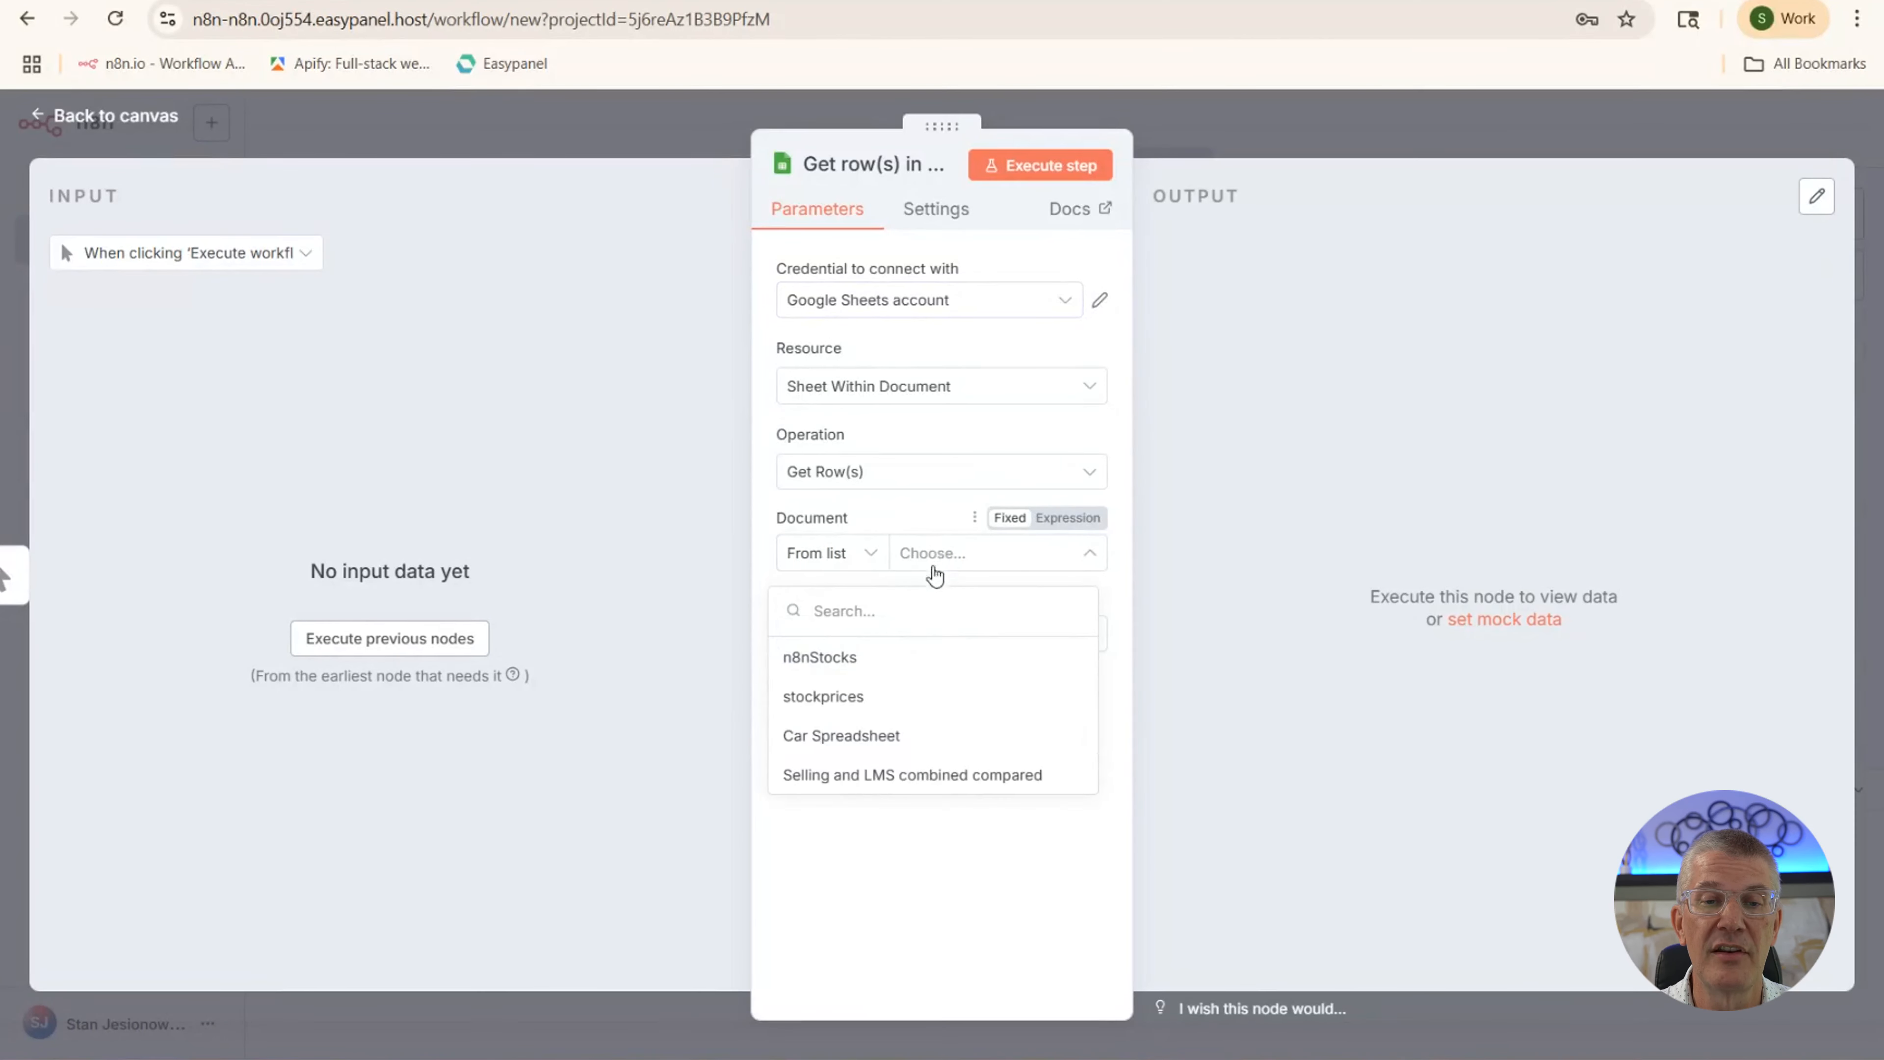
left_click(823, 659)
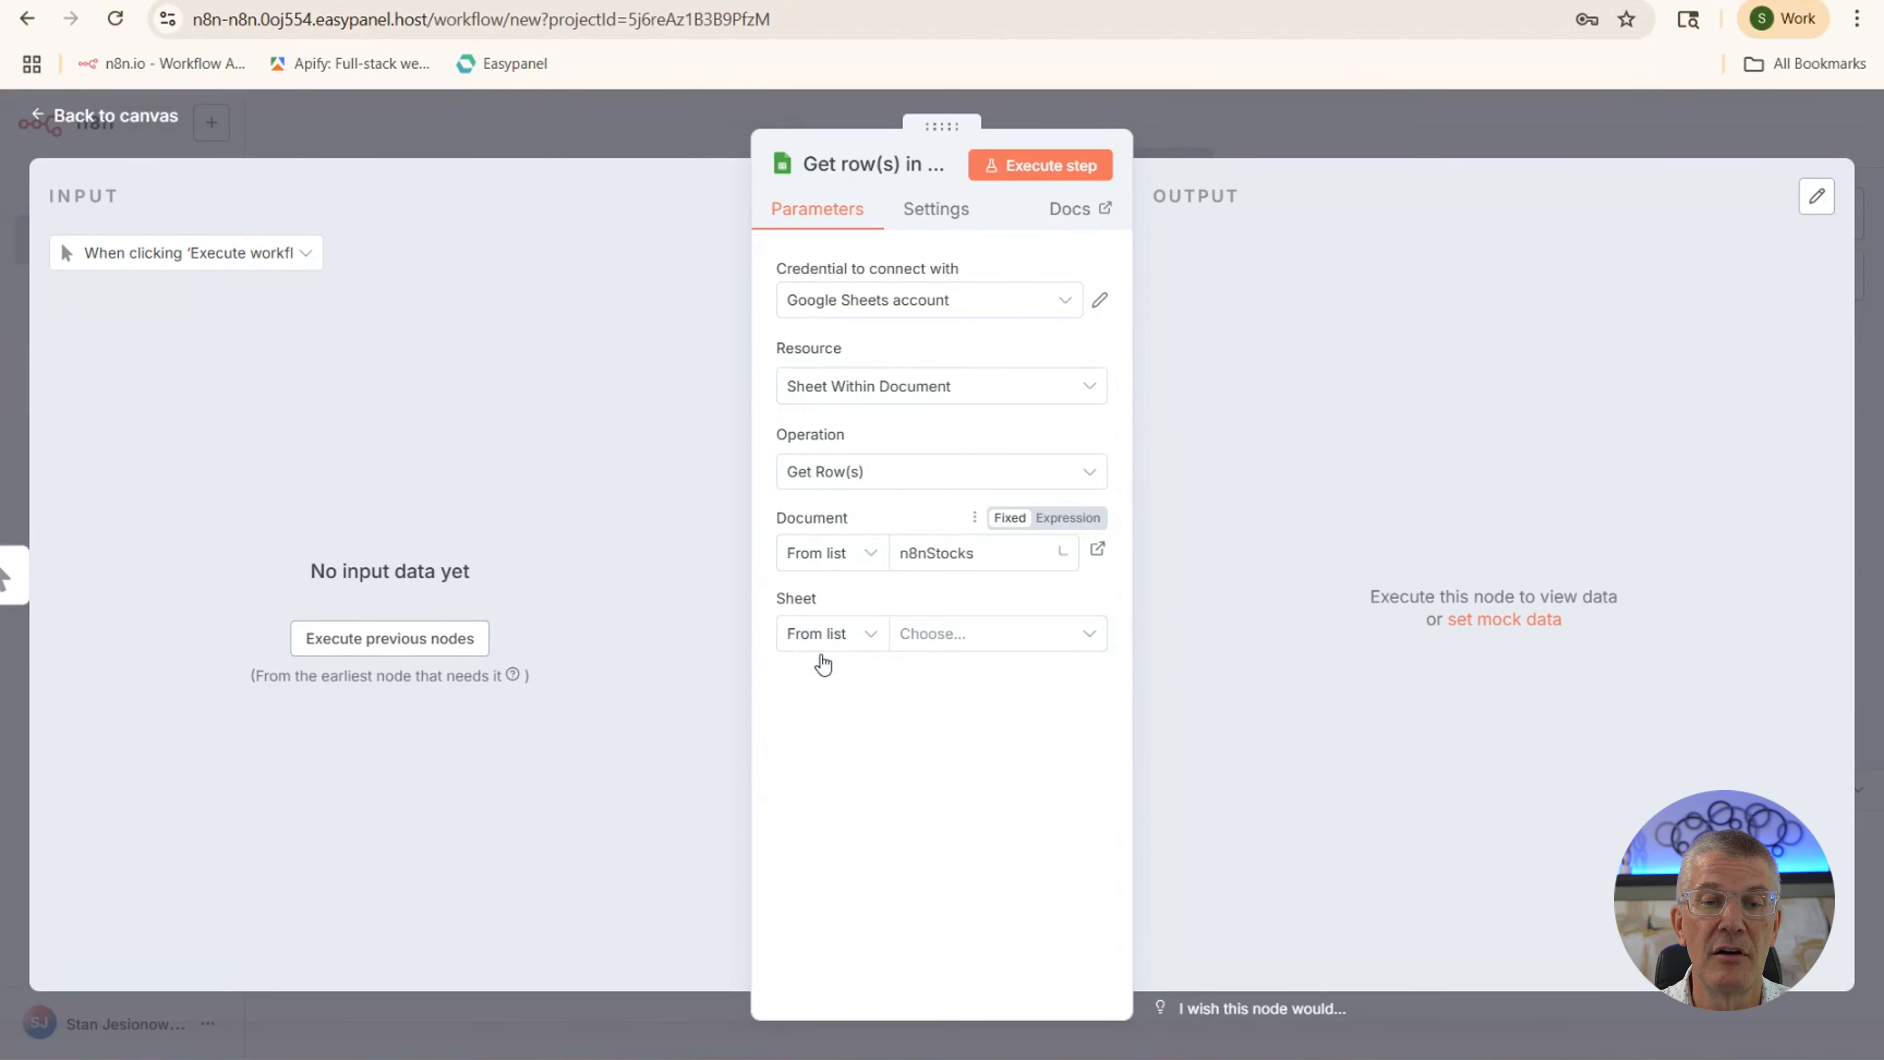
left_click(936, 641)
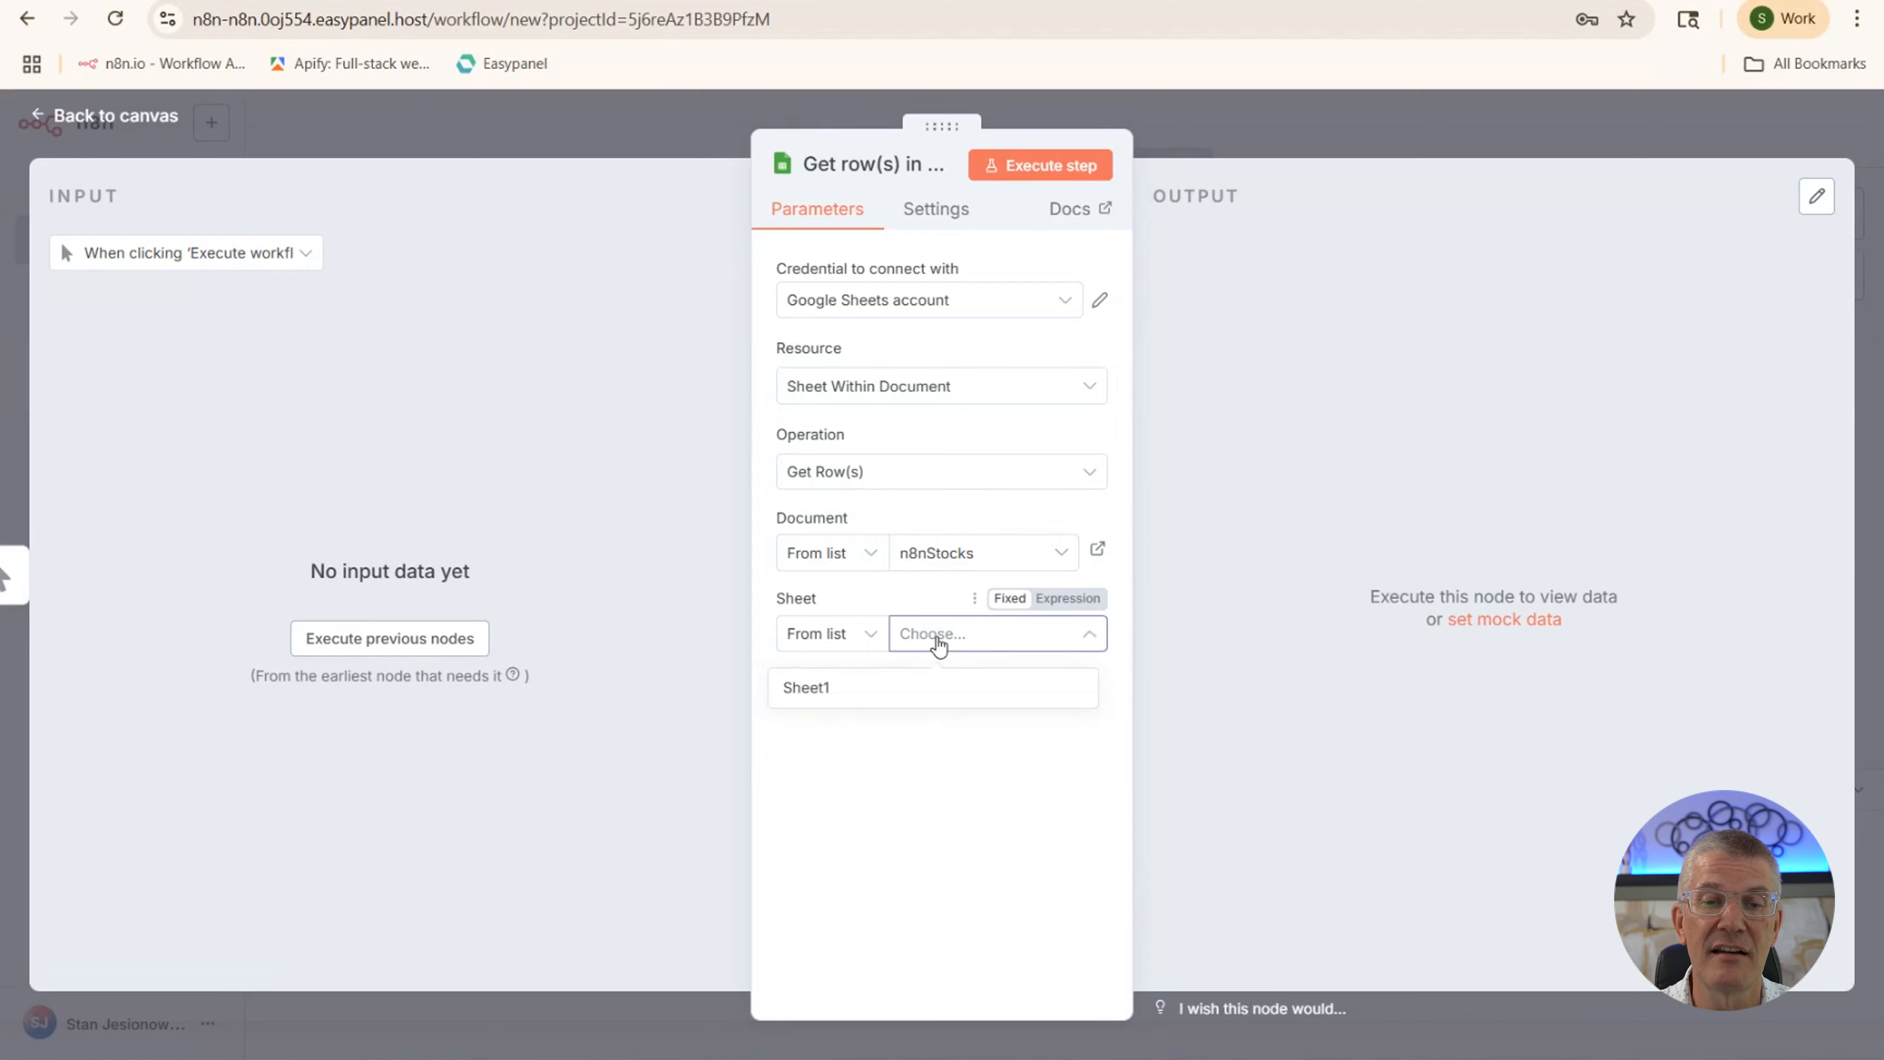
left_click(811, 692)
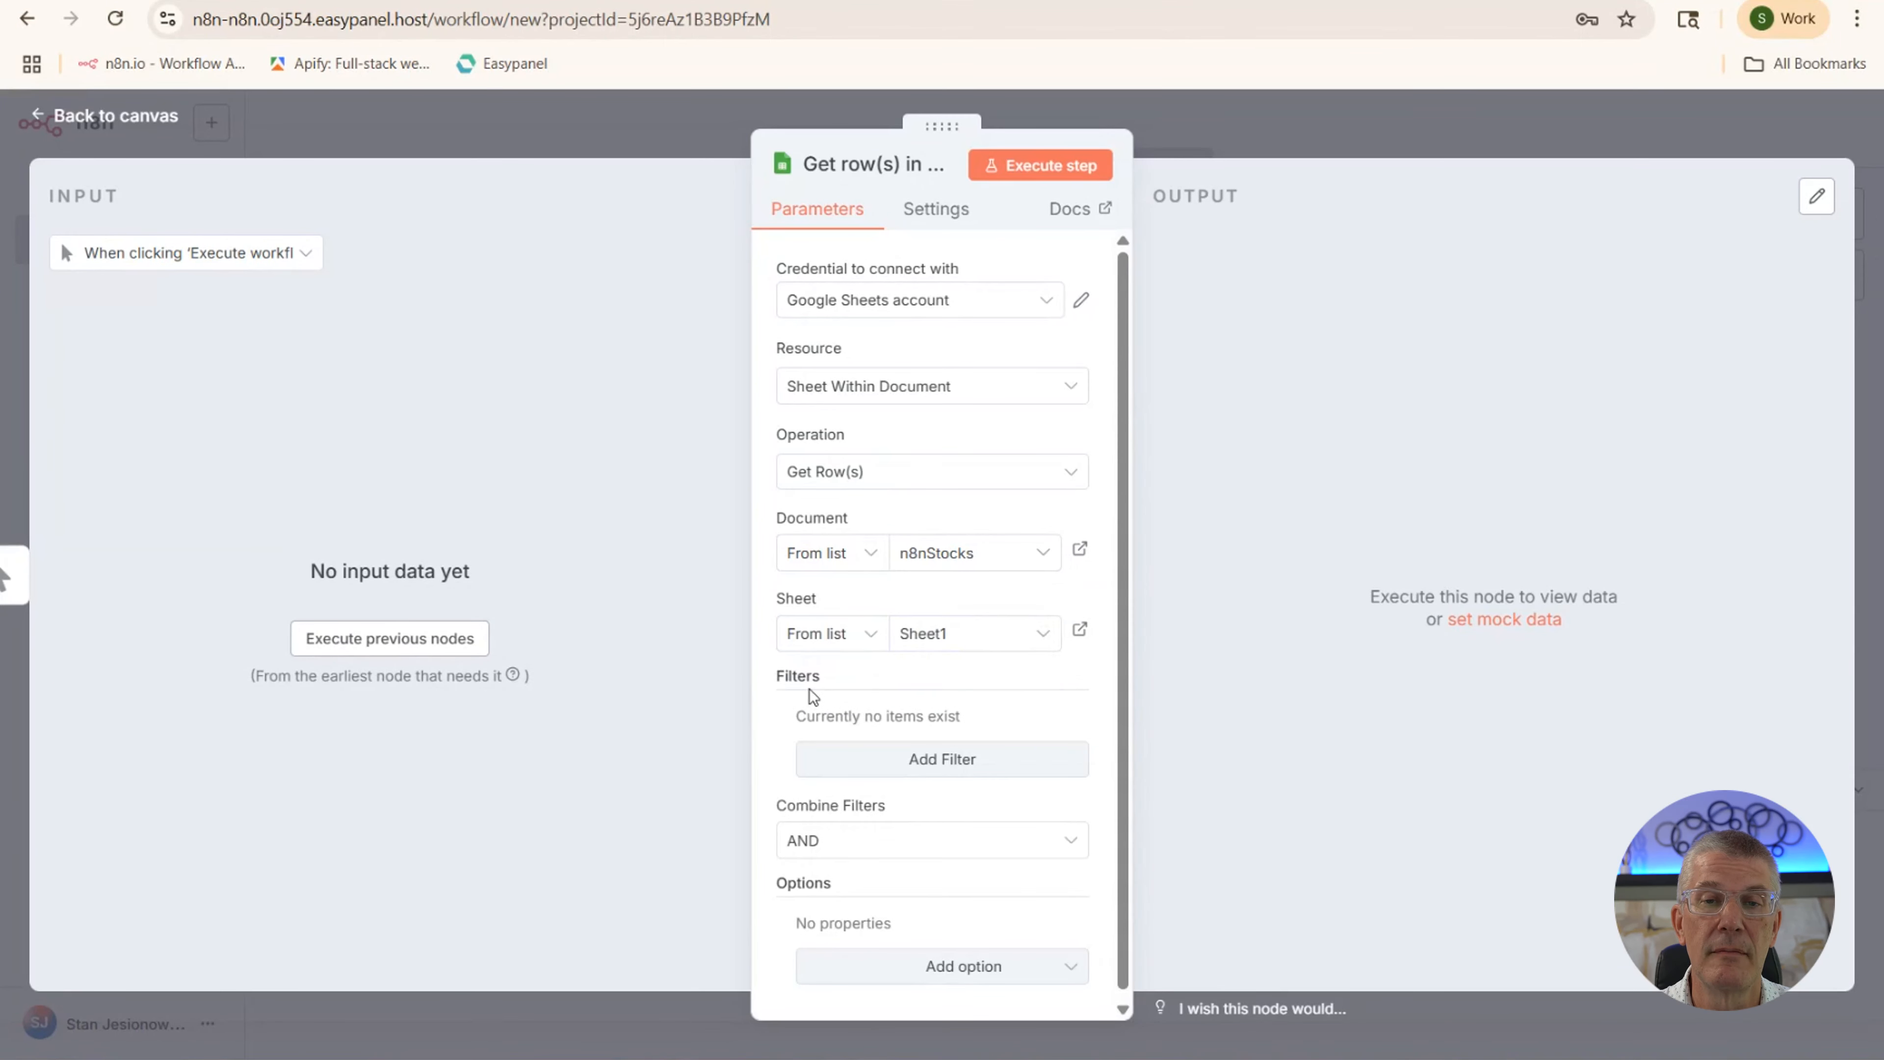
left_click(1034, 168)
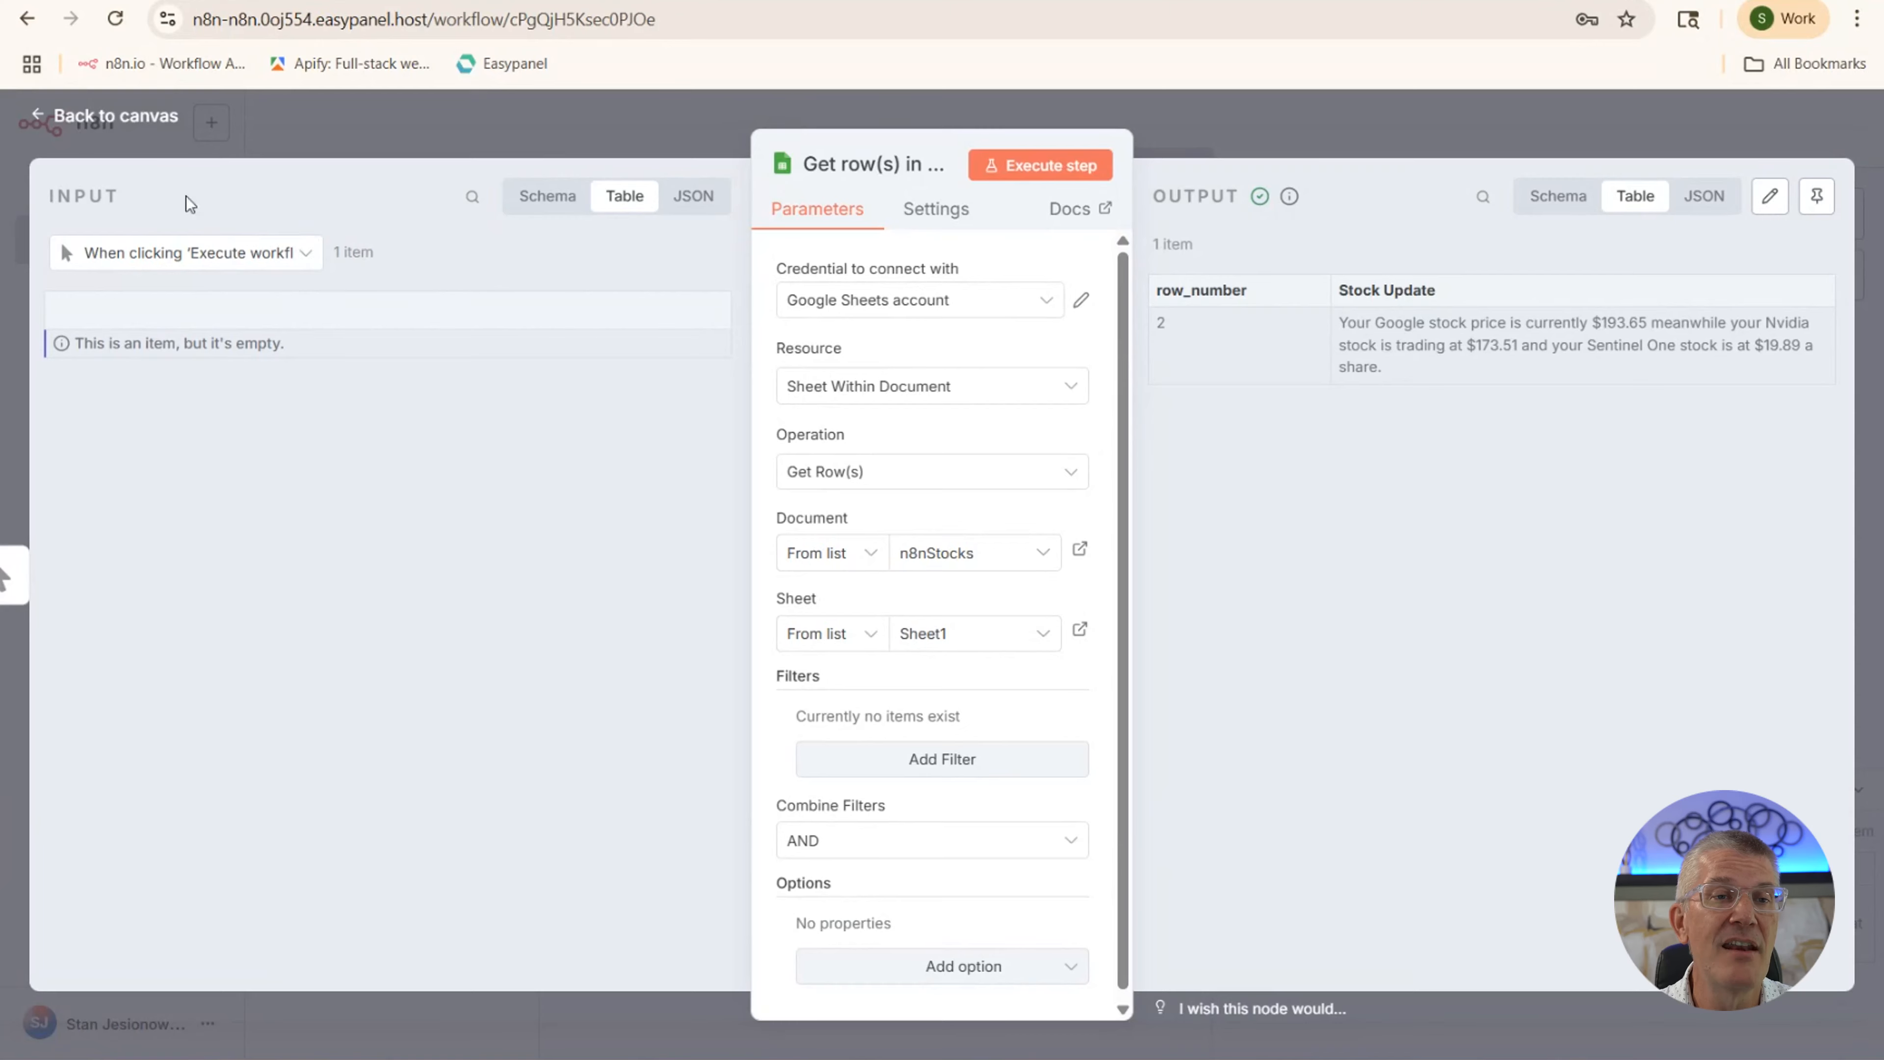
Add a Google Gemini 'Message a model' step after the sheet step
left_click(40, 126)
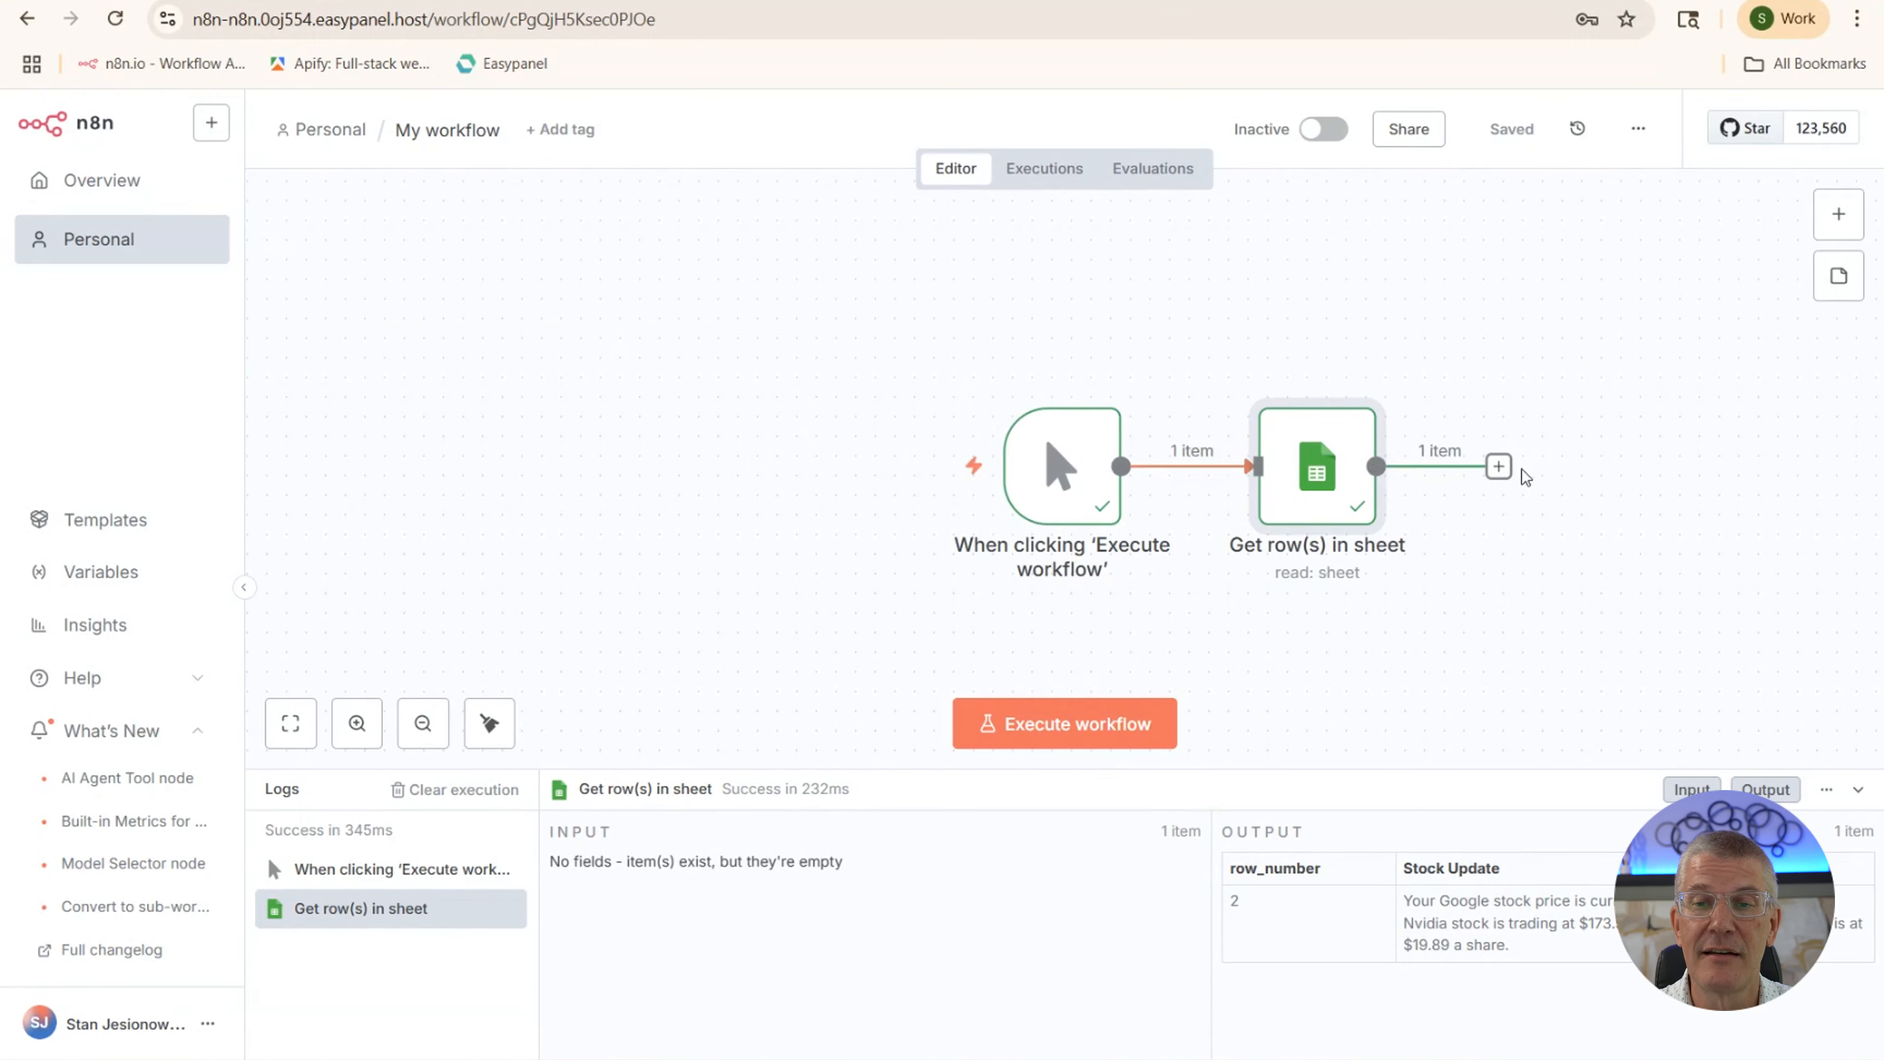
left_click(1499, 466)
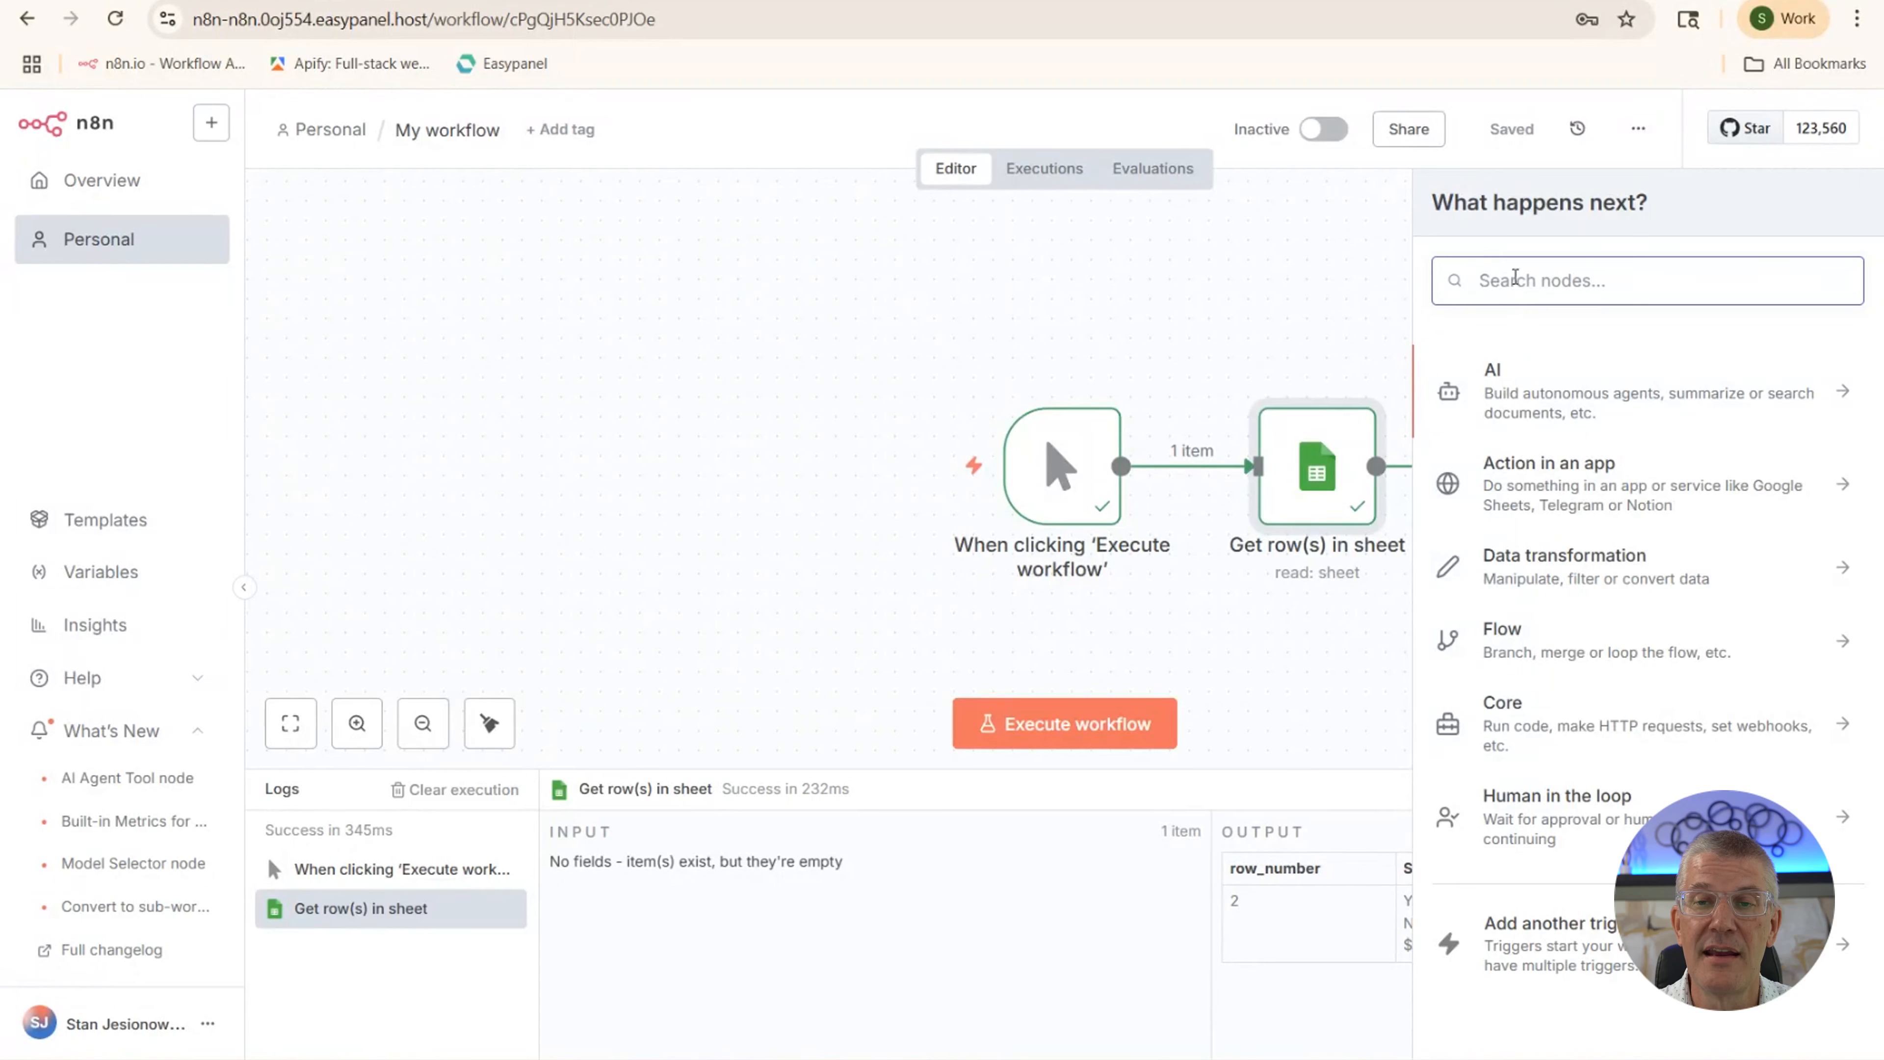
type("gemin")
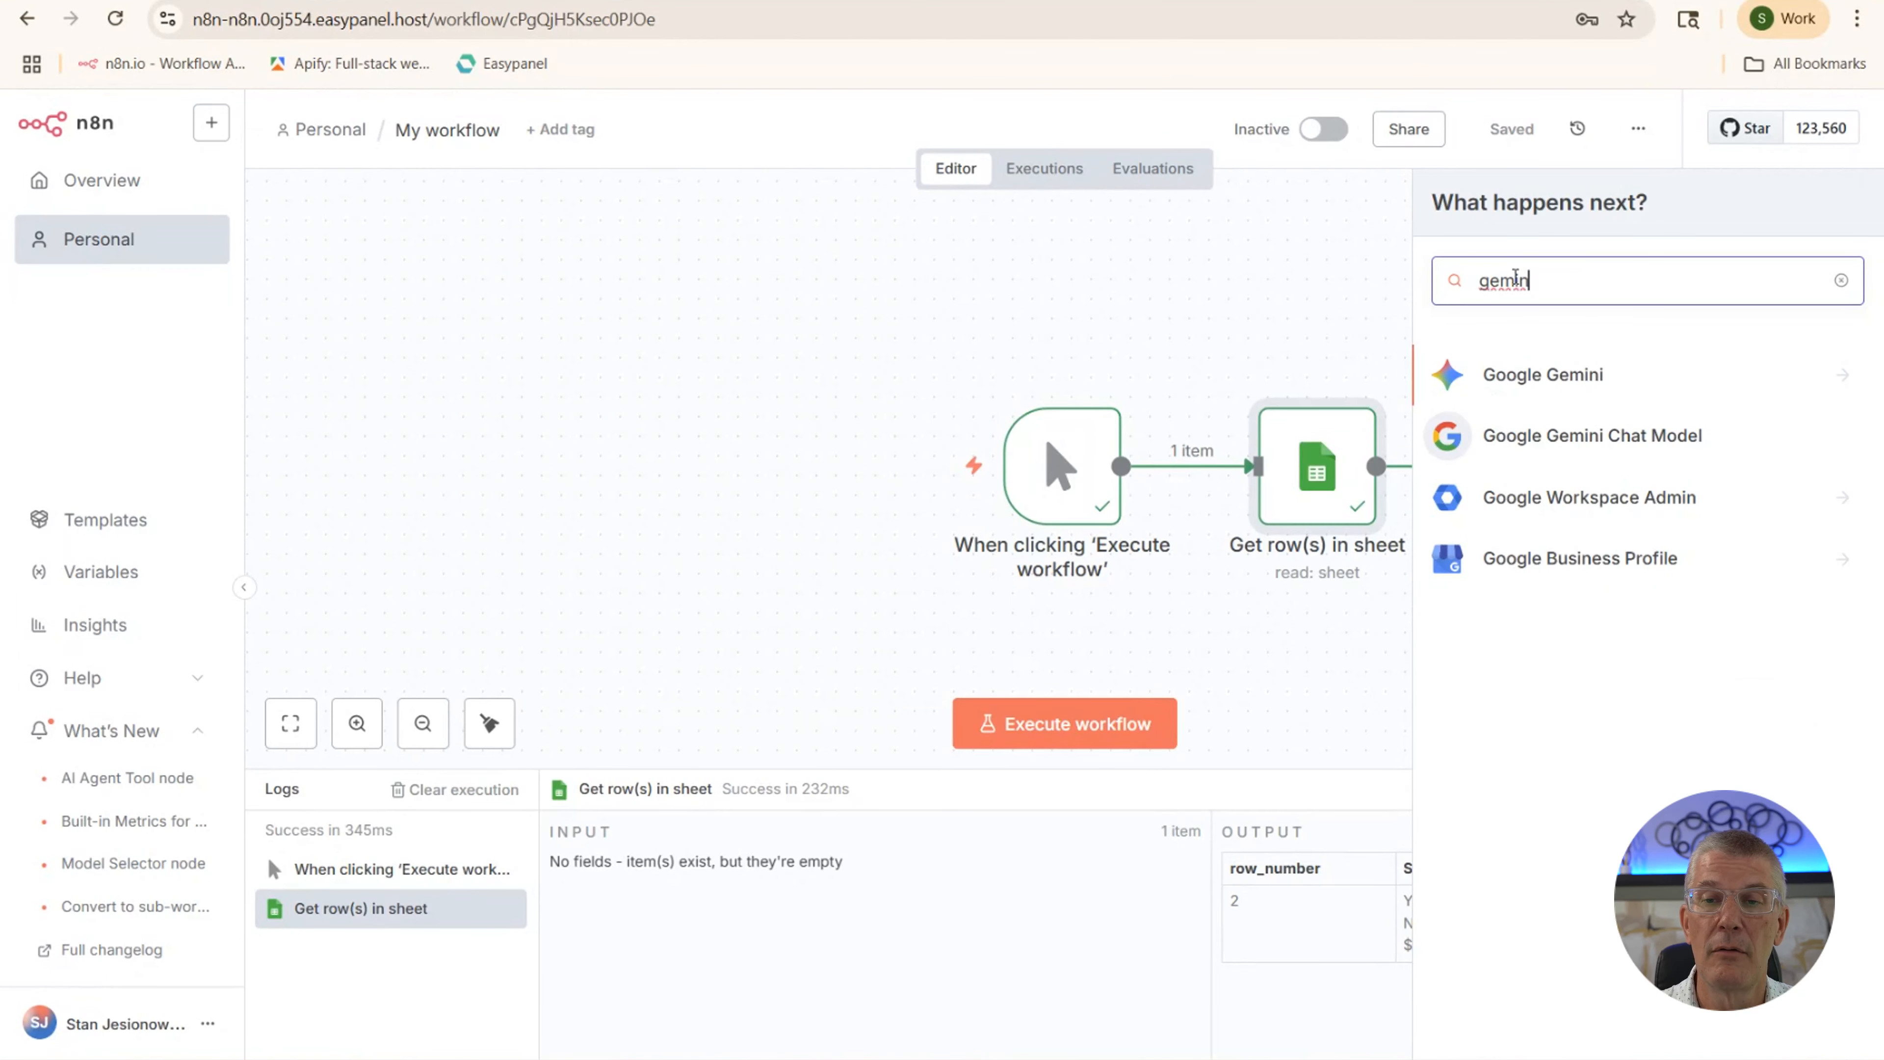
left_click(1556, 385)
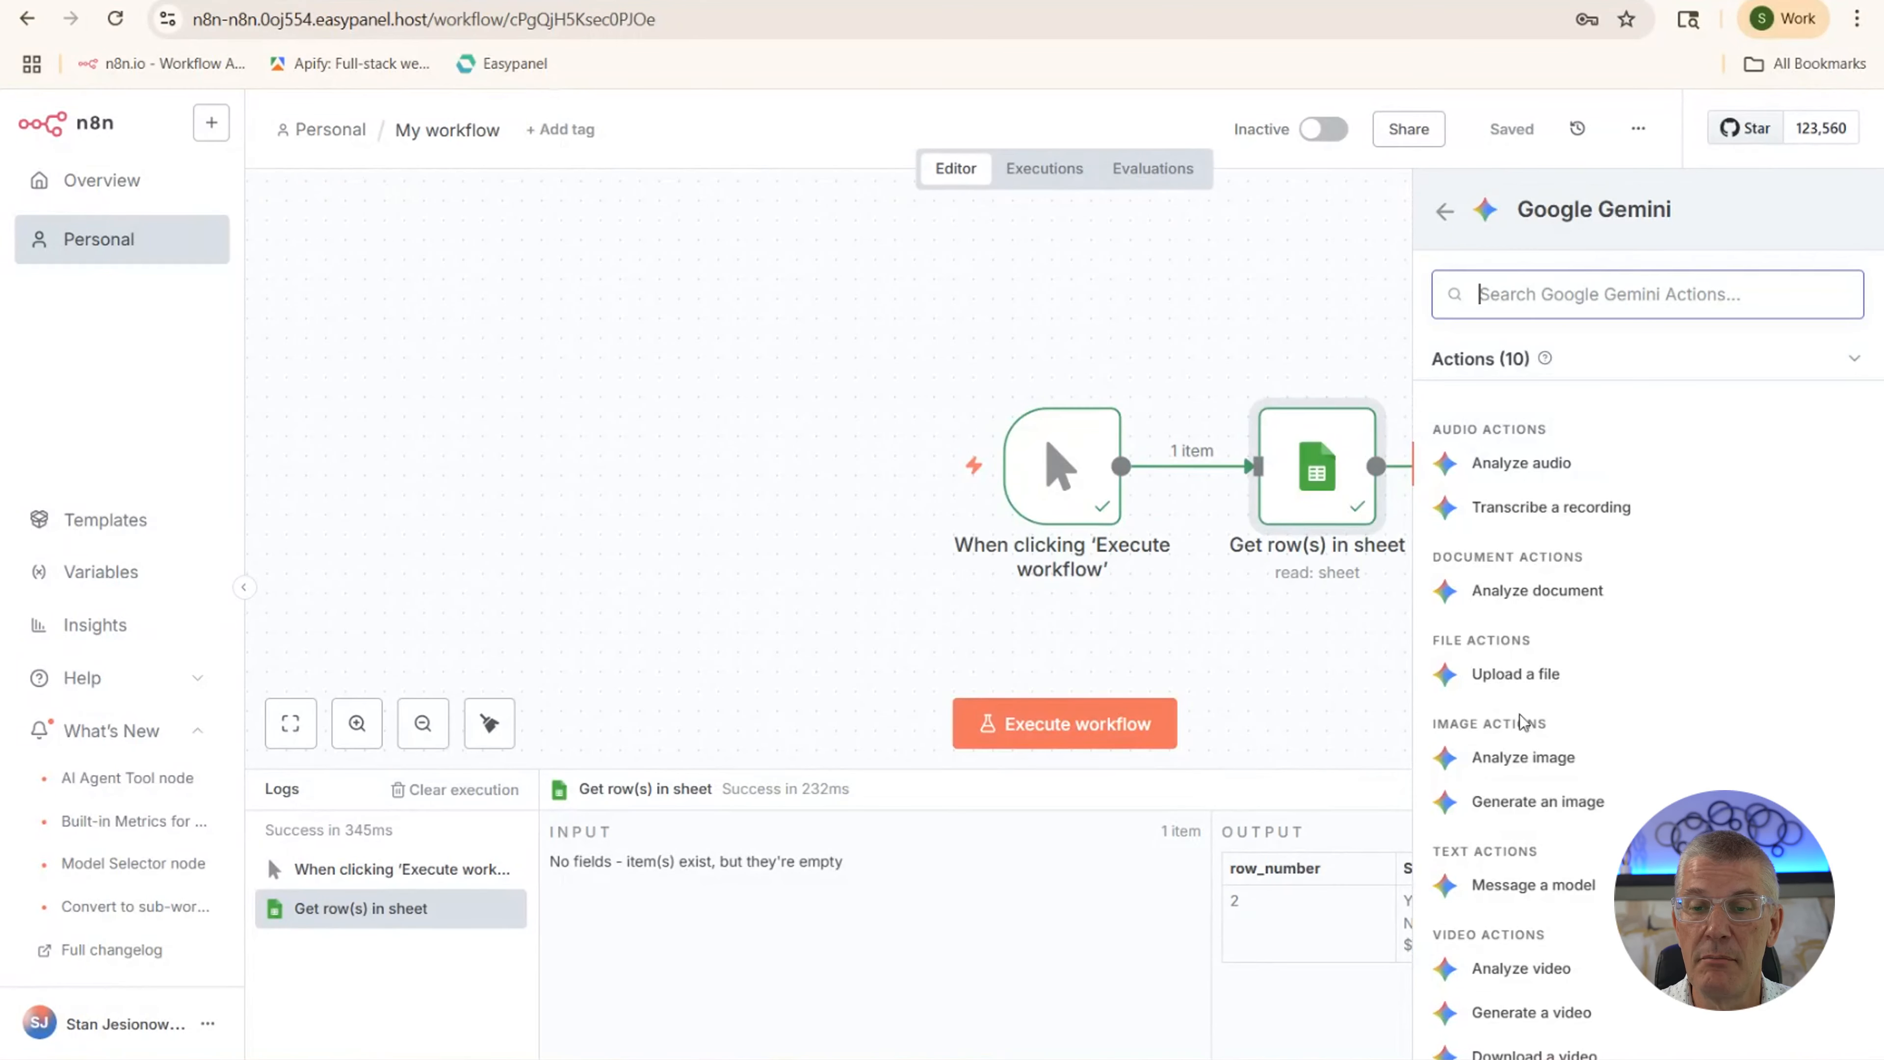
scroll(1520, 721, "down", 2)
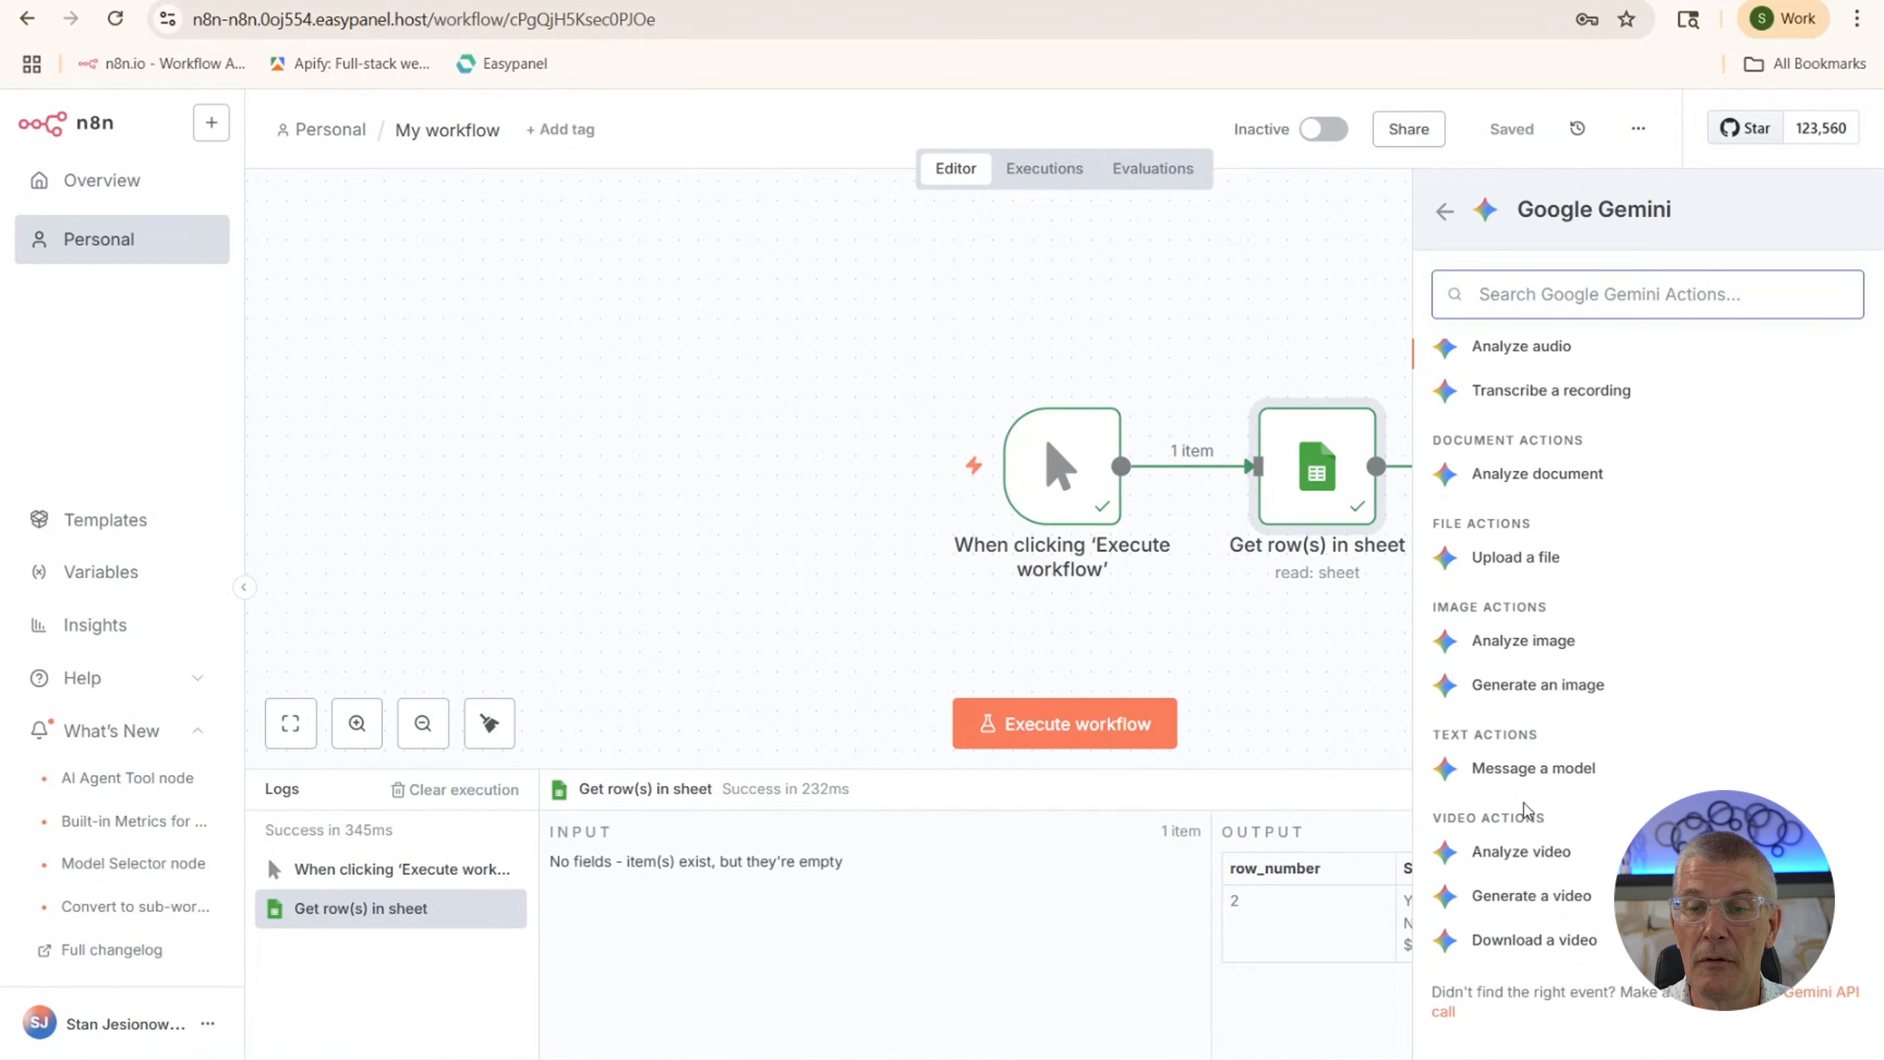
left_click(1522, 773)
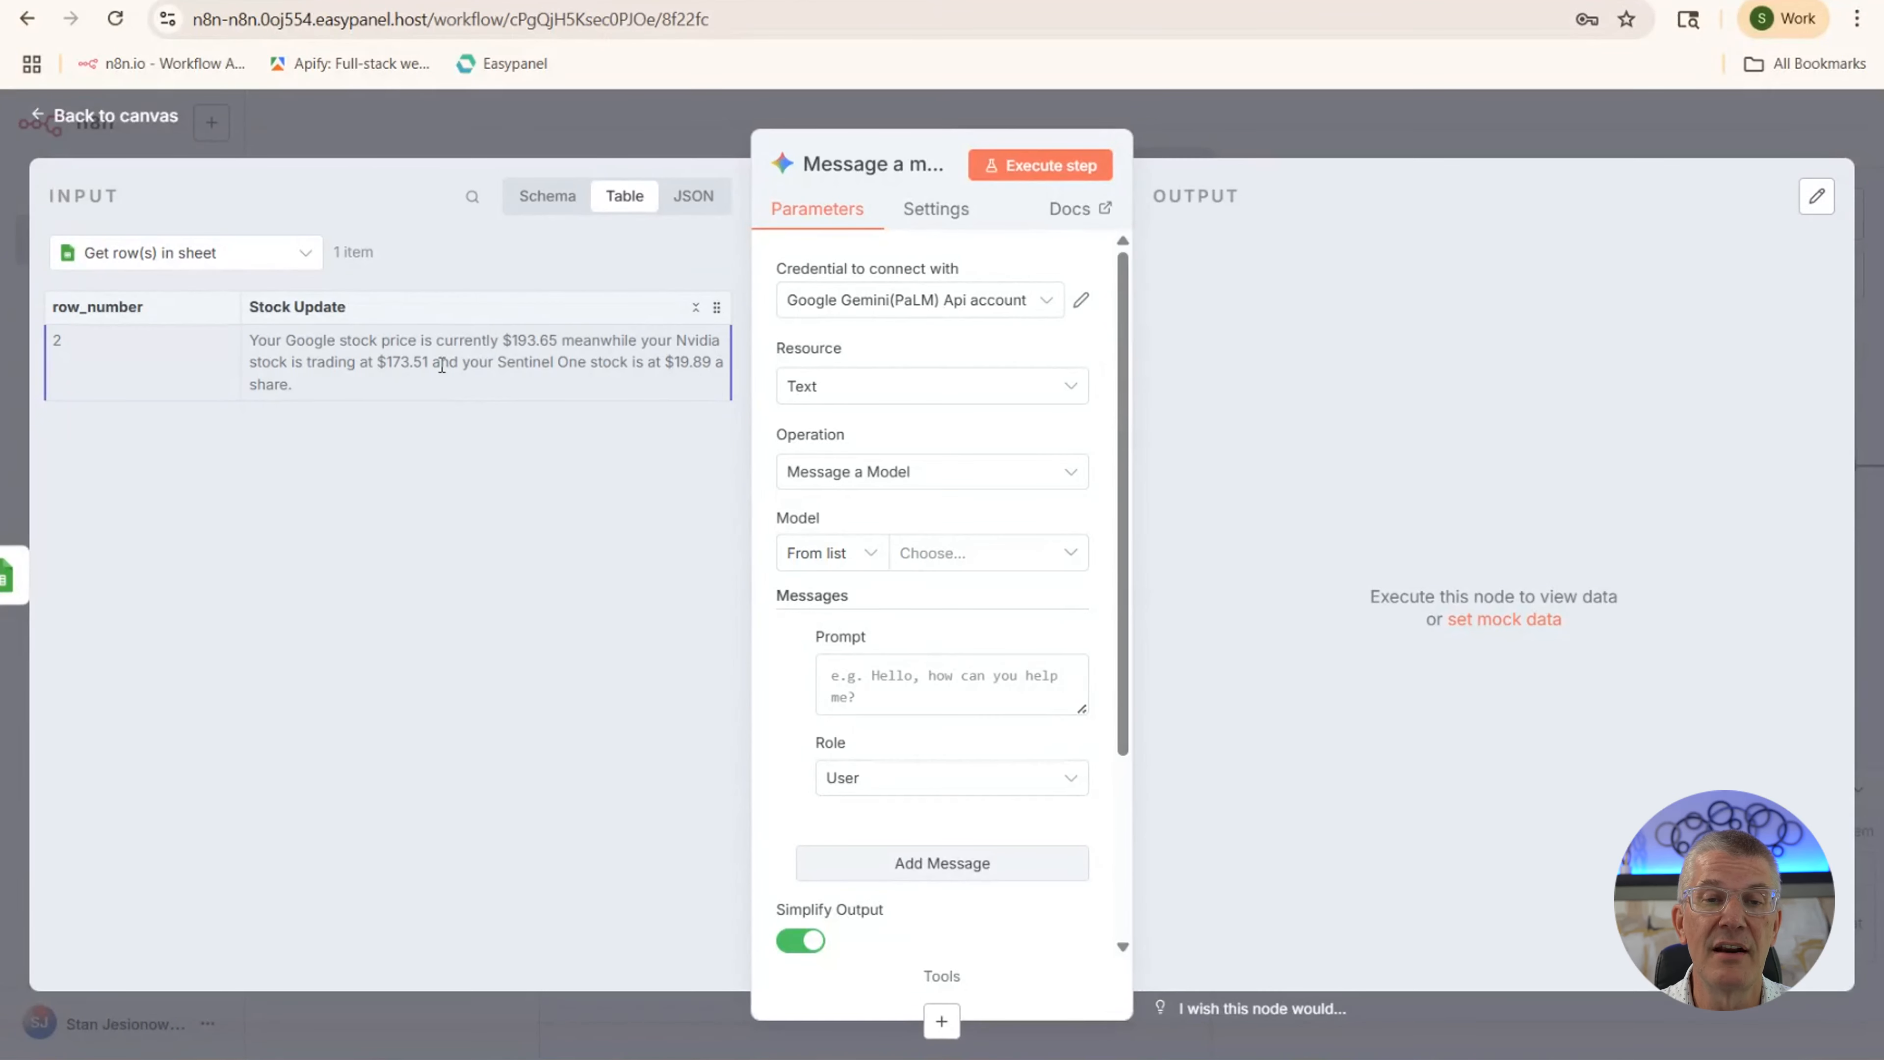
Attach the Google Gemini(PaLM) Api account credential and bring up Google AI Studio
left_click(948, 301)
left_click(938, 362)
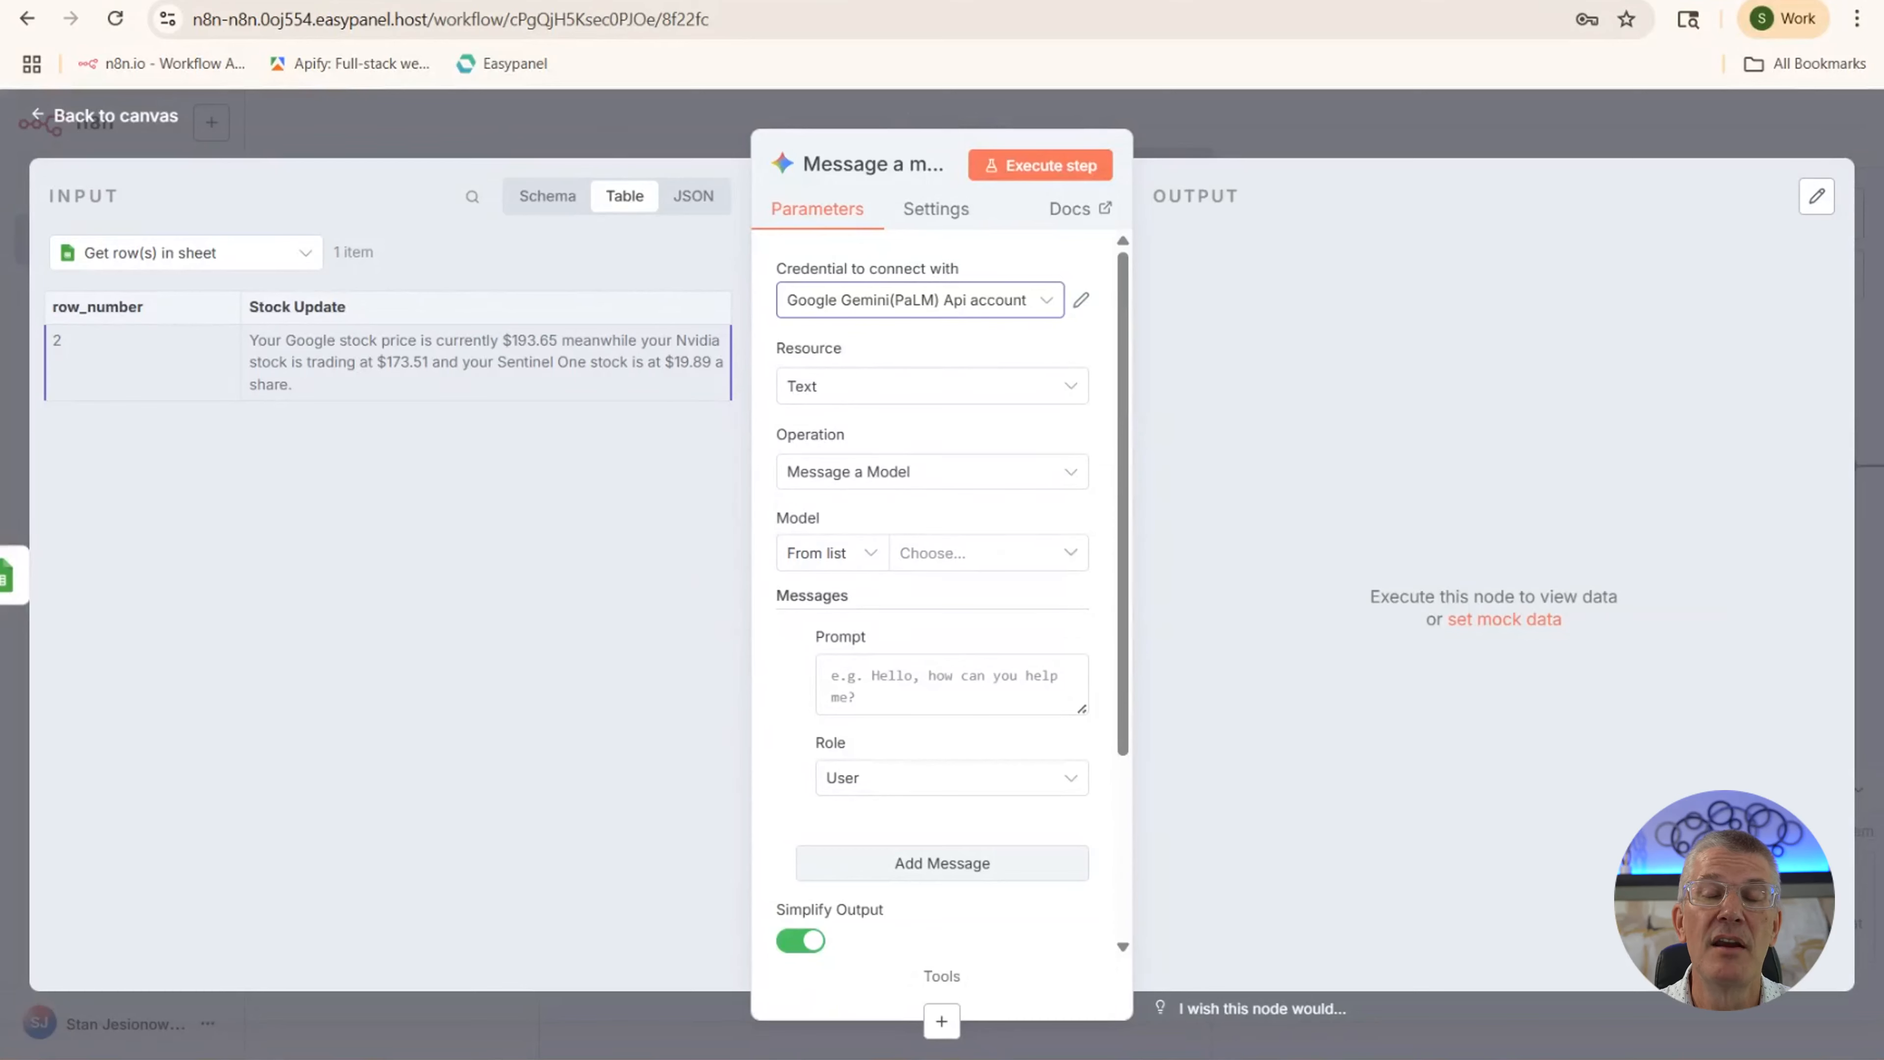
left_click(393, 1)
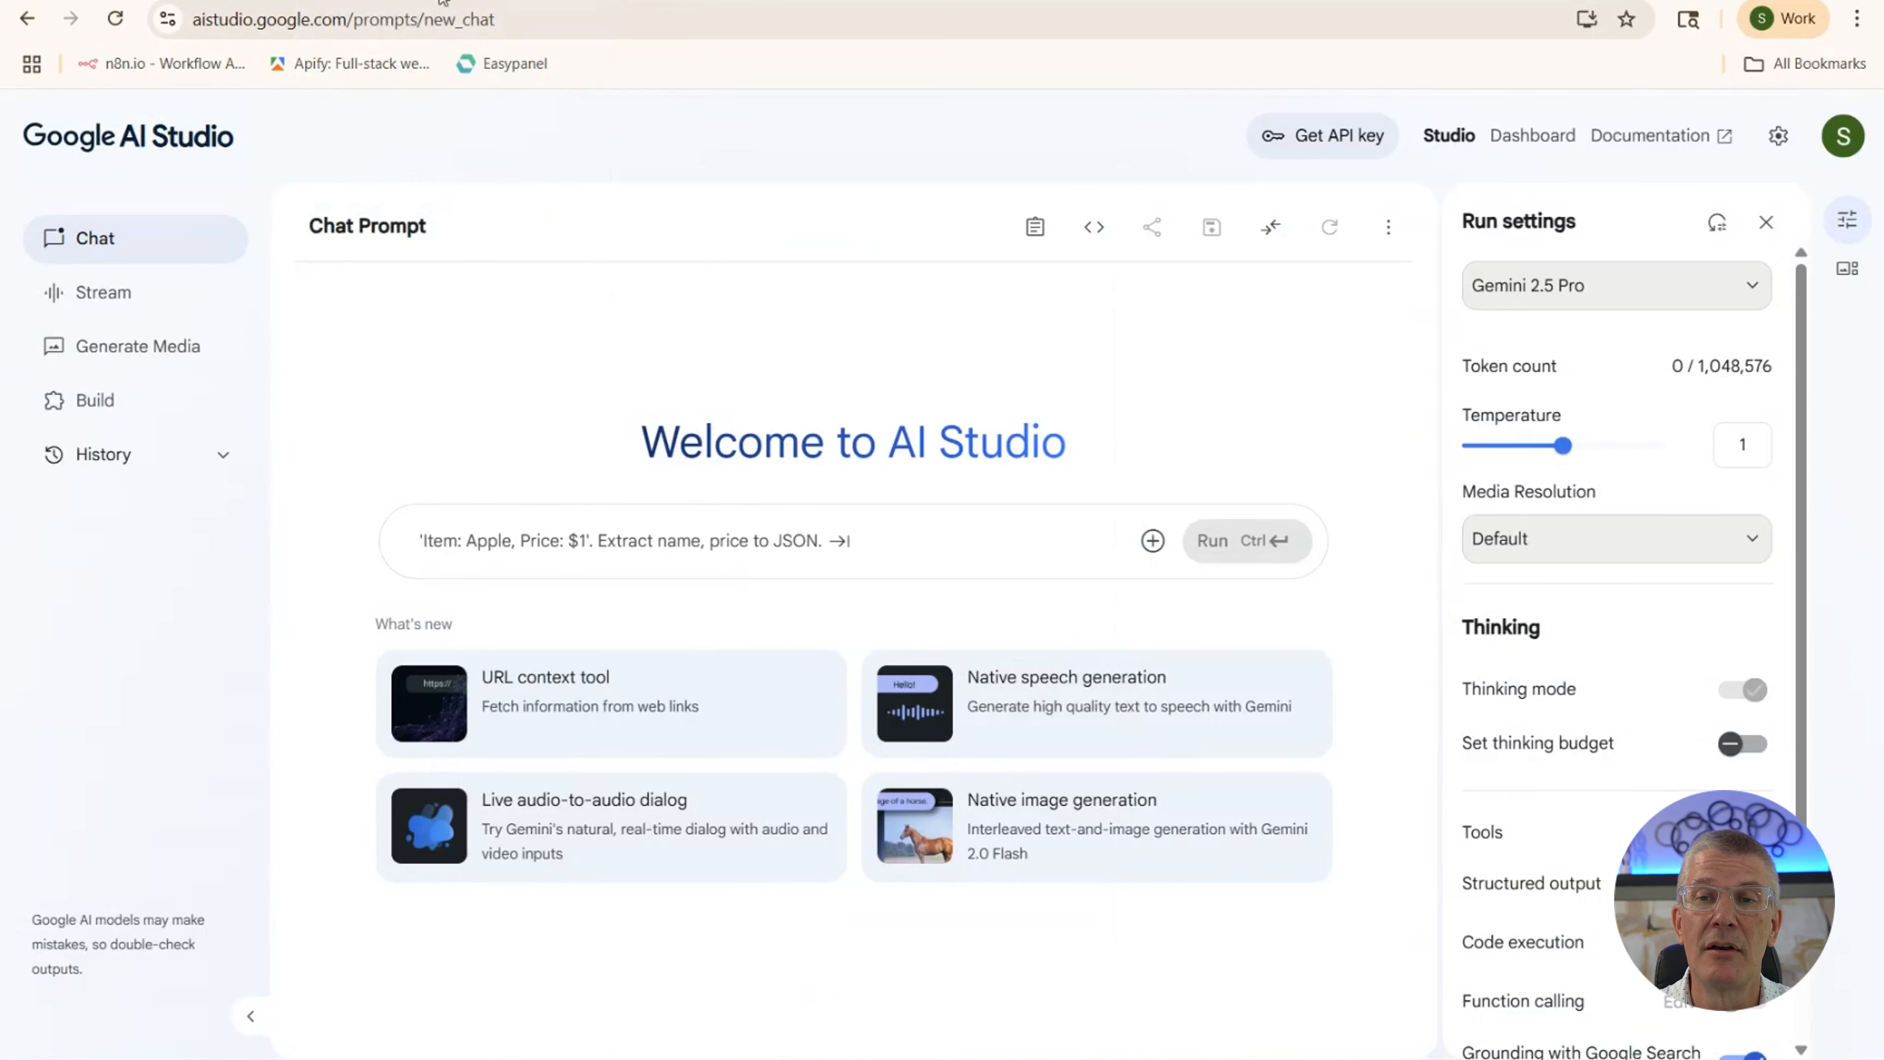
Open the Google AI Studio API Keys page, then return to the n8n workflow
left_click(1338, 141)
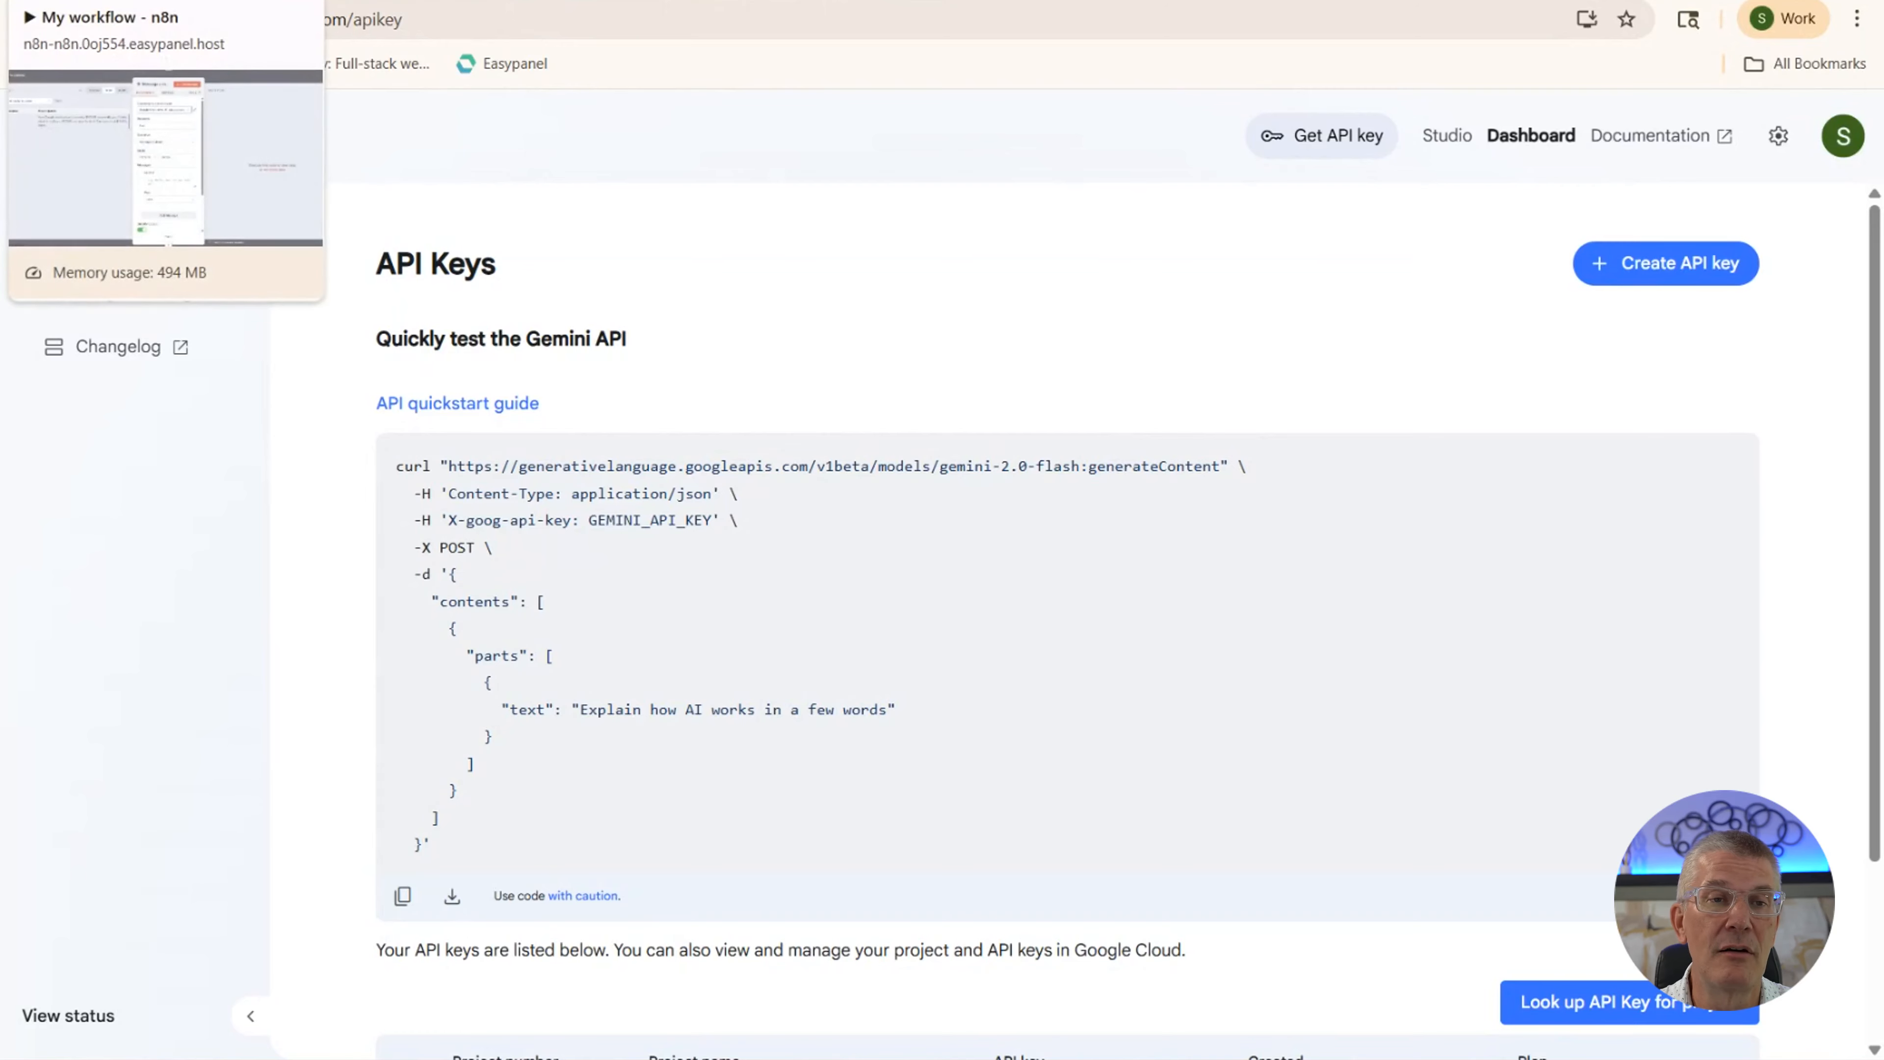
left_click(171, 1)
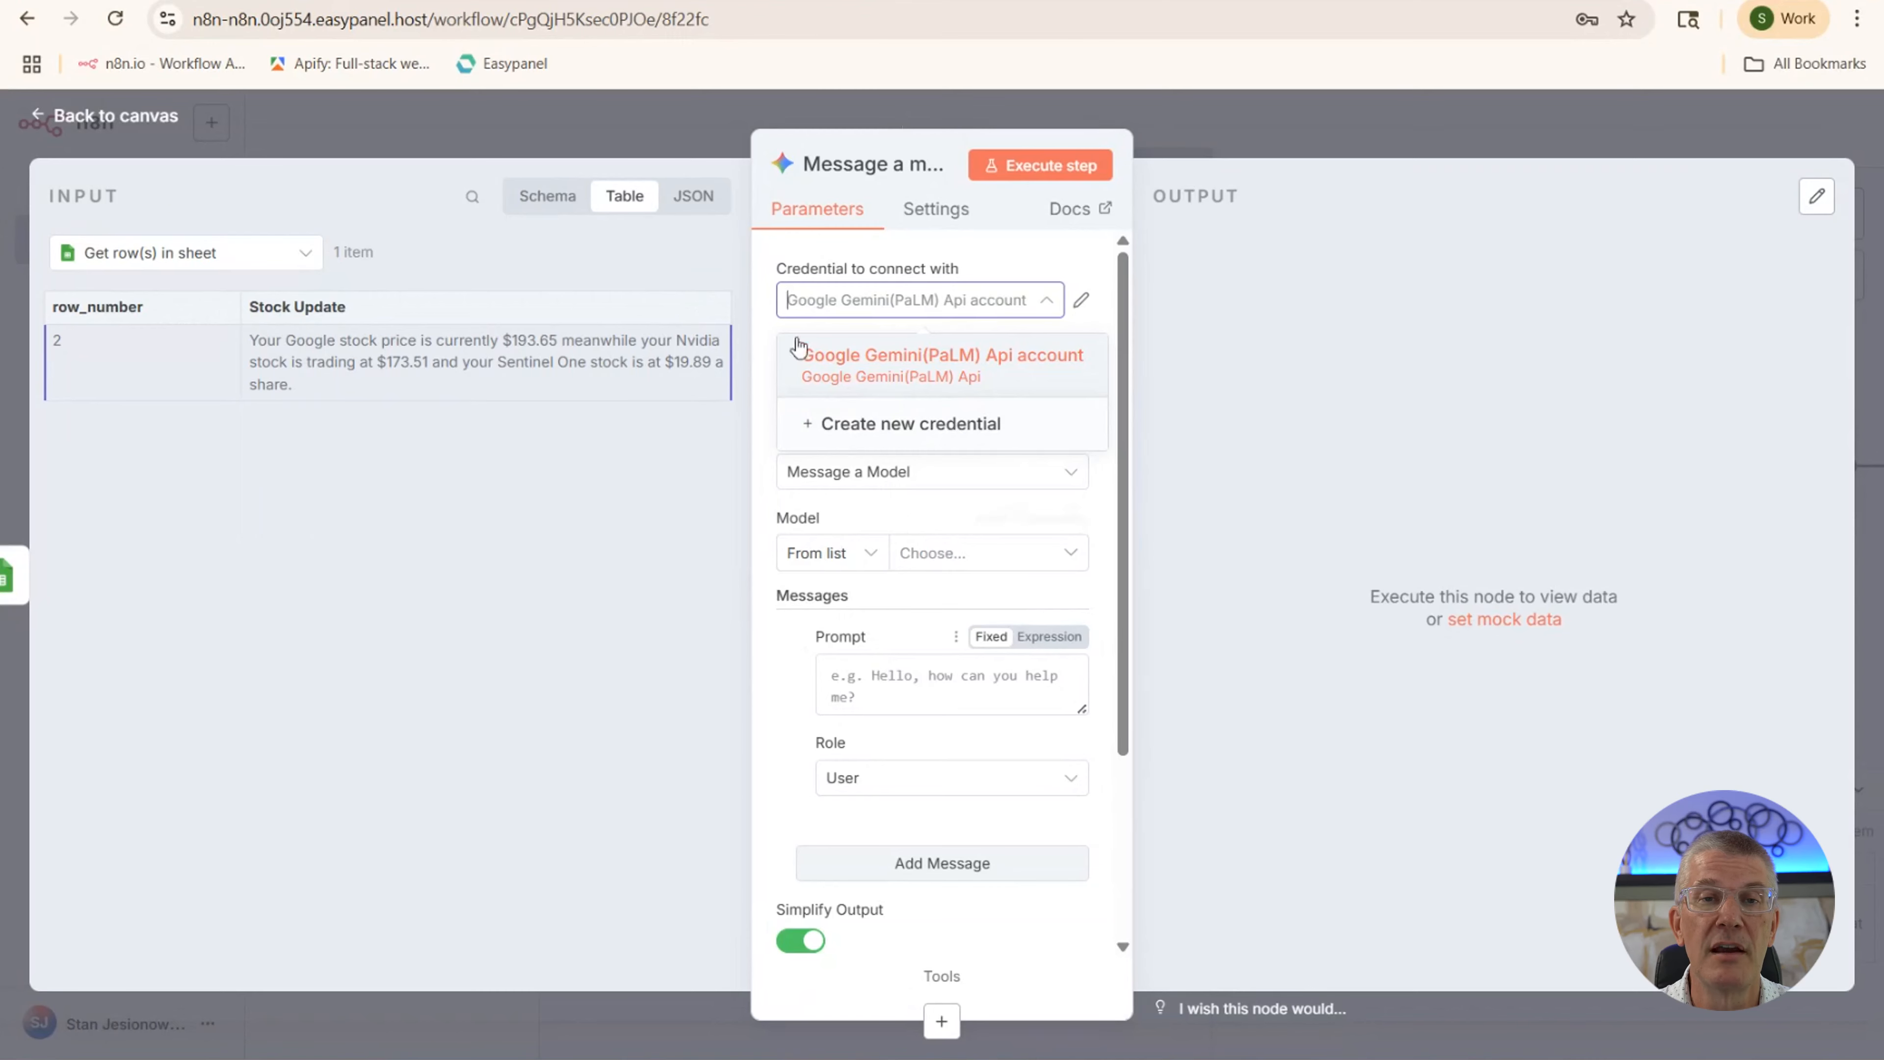
Copy the three-line compounding-interest LinkedIn prompt from Google Docs and return to n8n
left_click(697, 1)
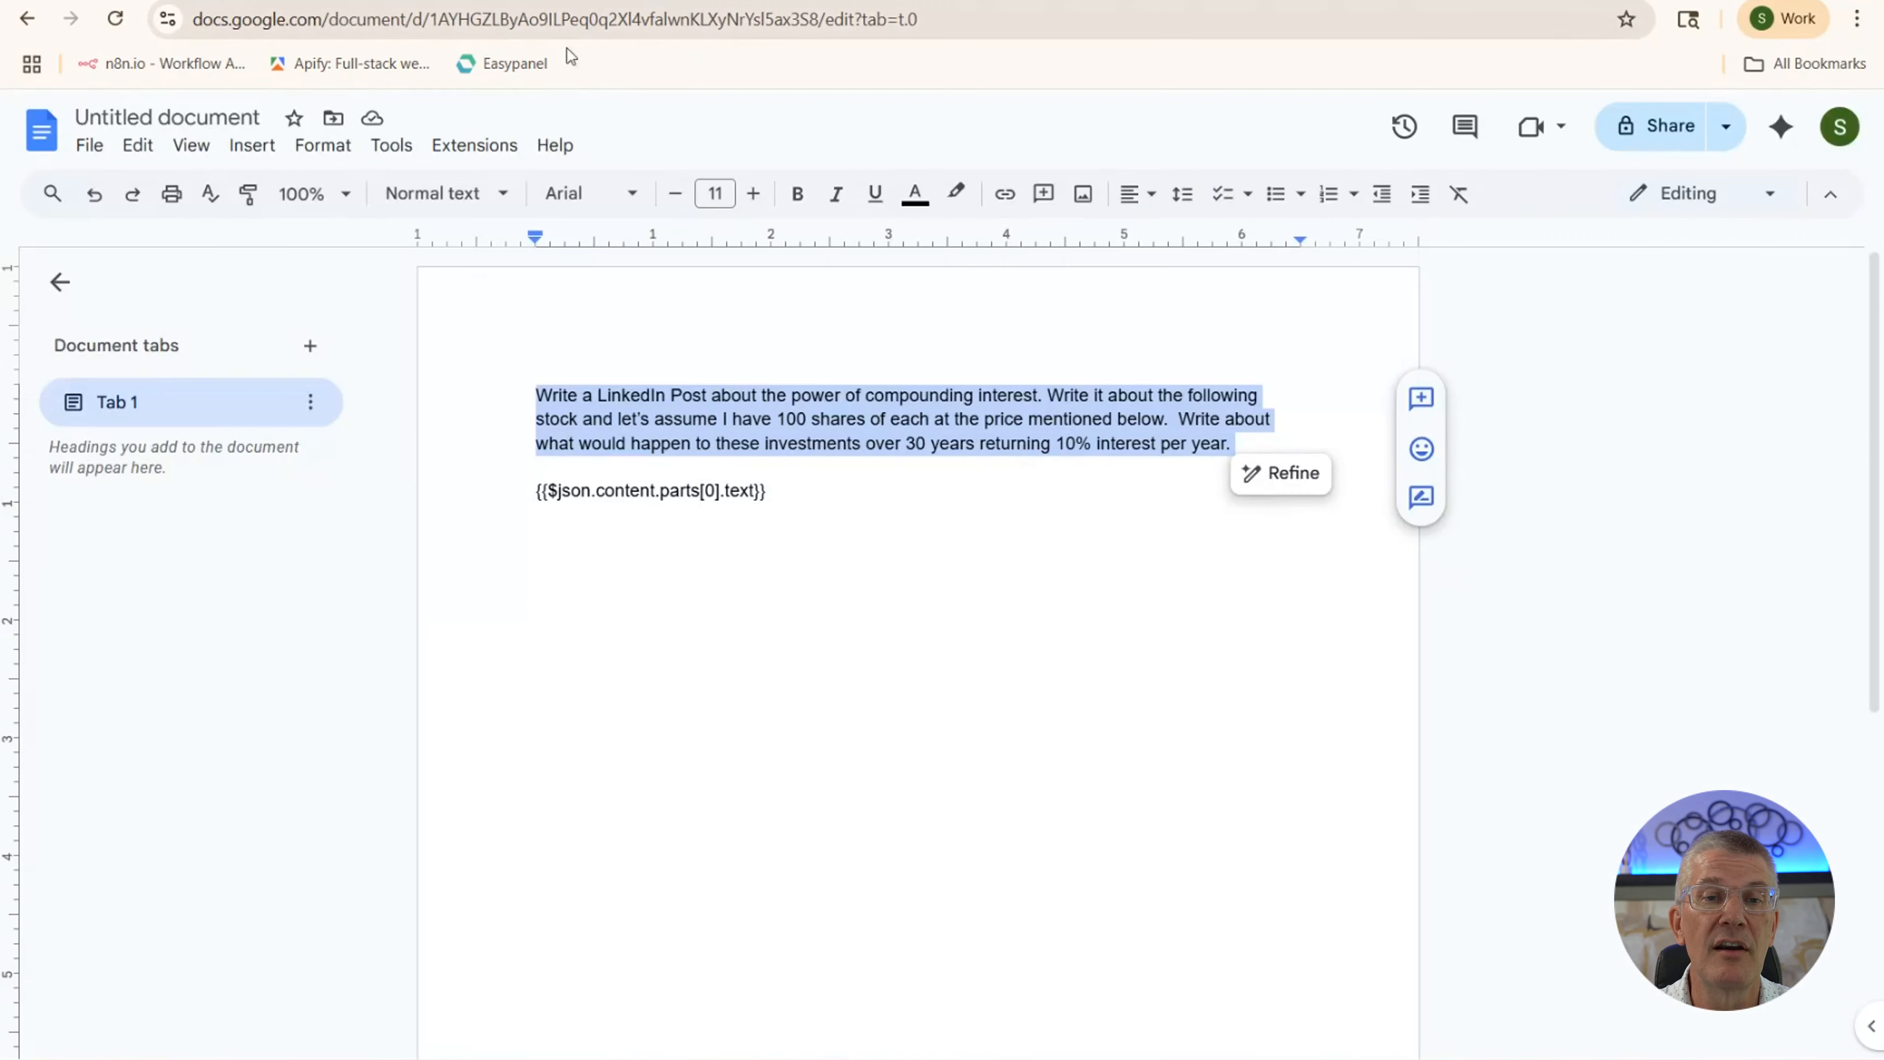
left_click(885, 488)
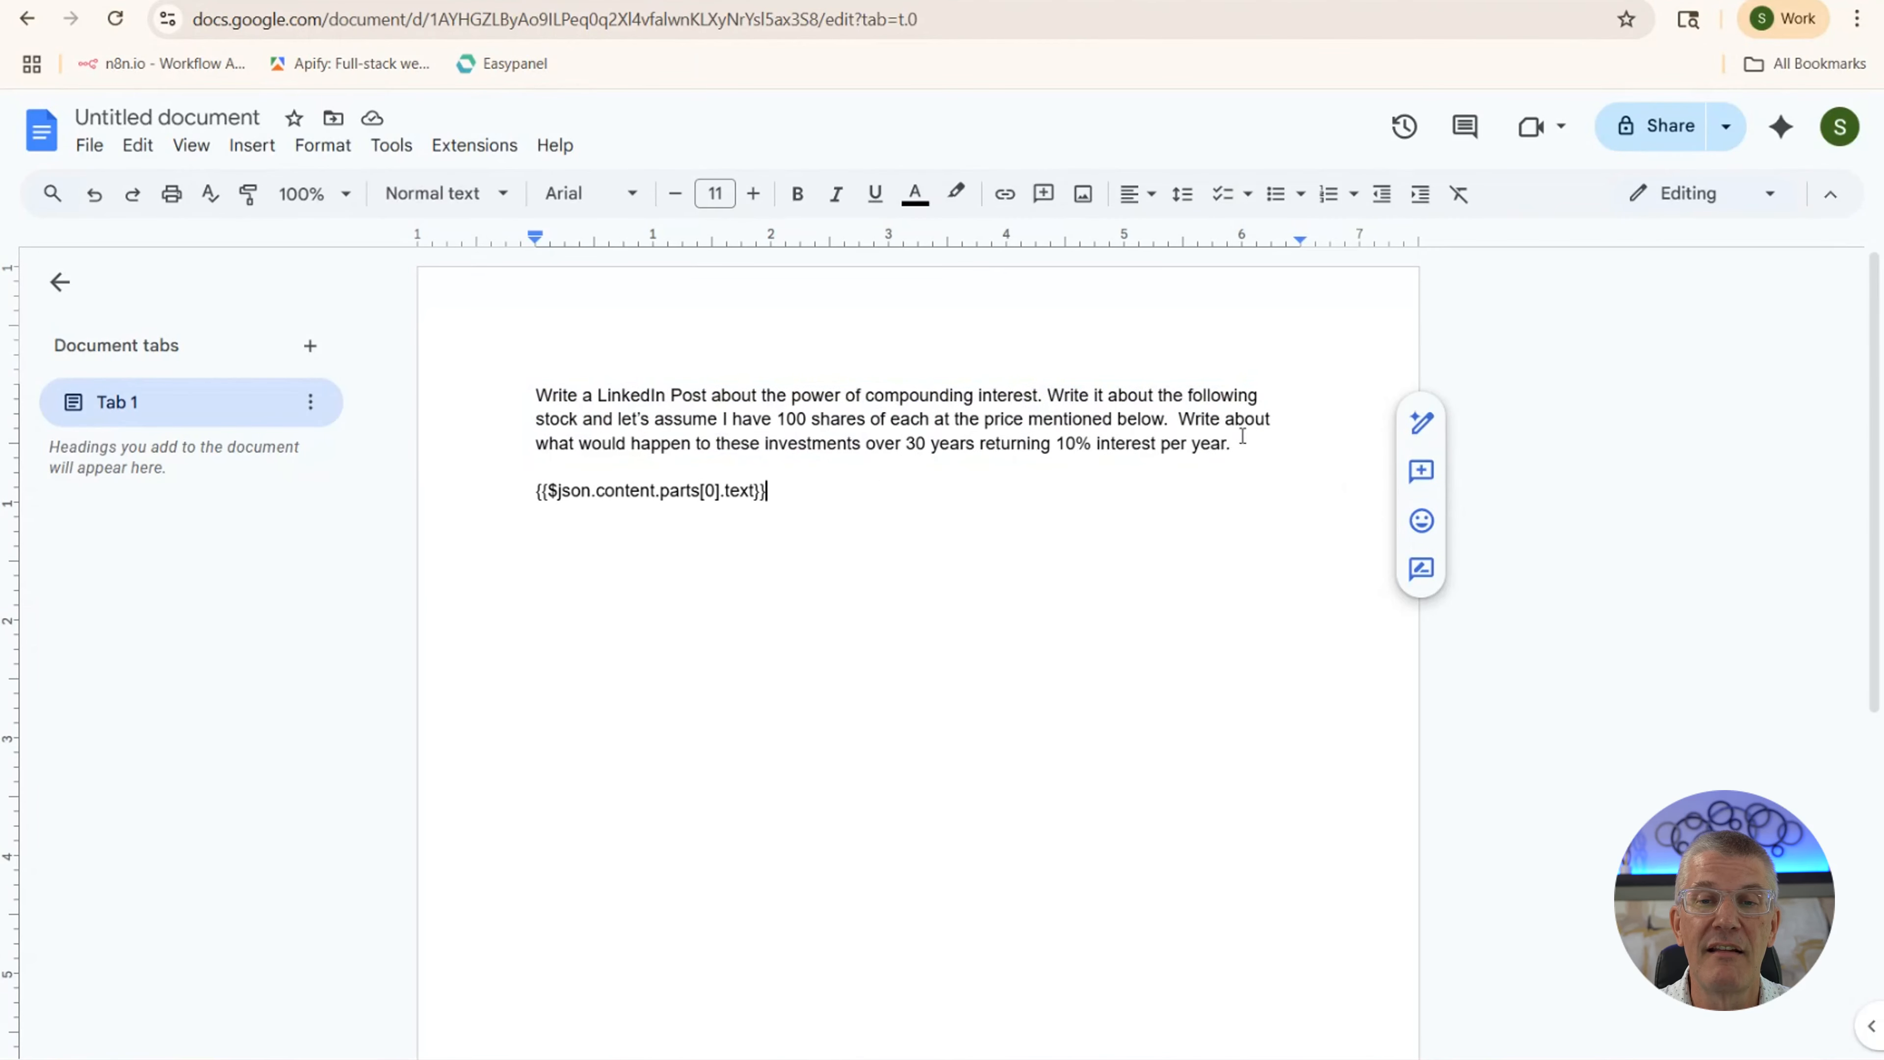
left_click_drag(1237, 444, 522, 379)
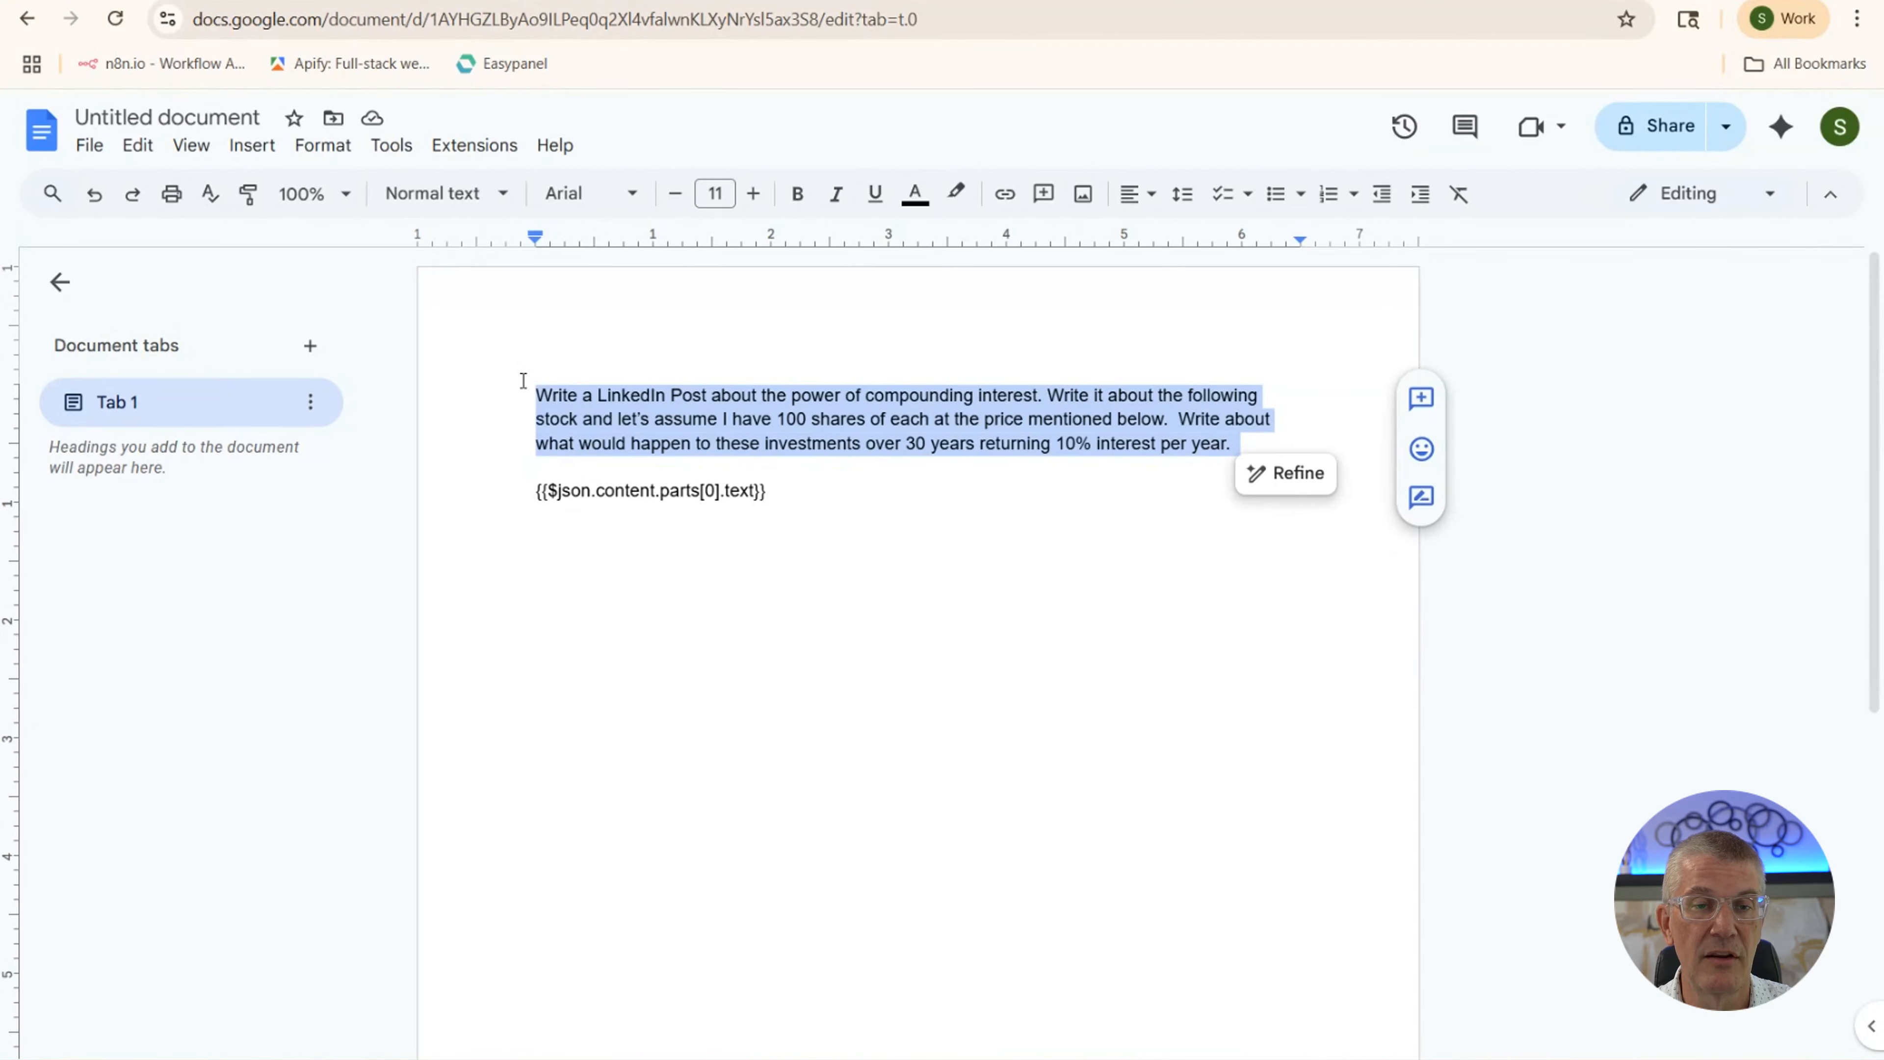
key("ctrl+Tab")
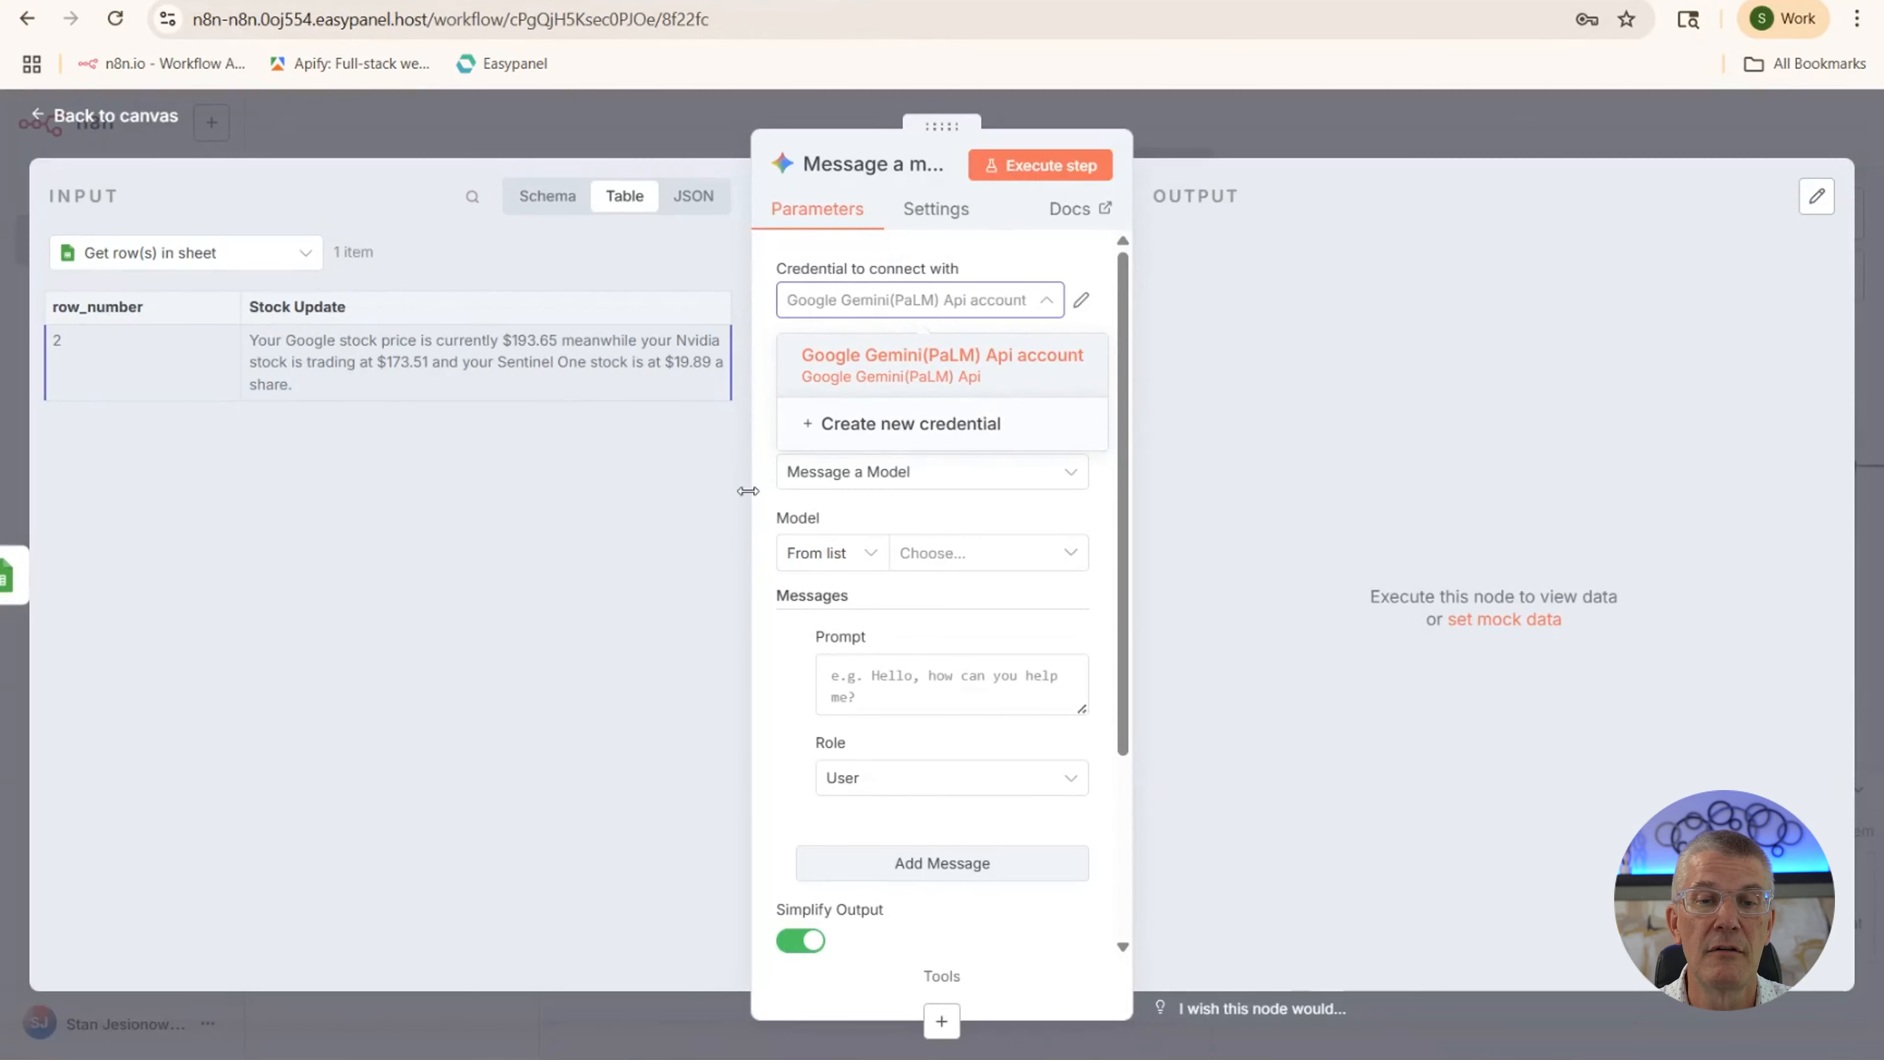
Paste the LinkedIn prompt into the Prompt field and append {{ $json['Stock Update'] }}
left_click(886, 682)
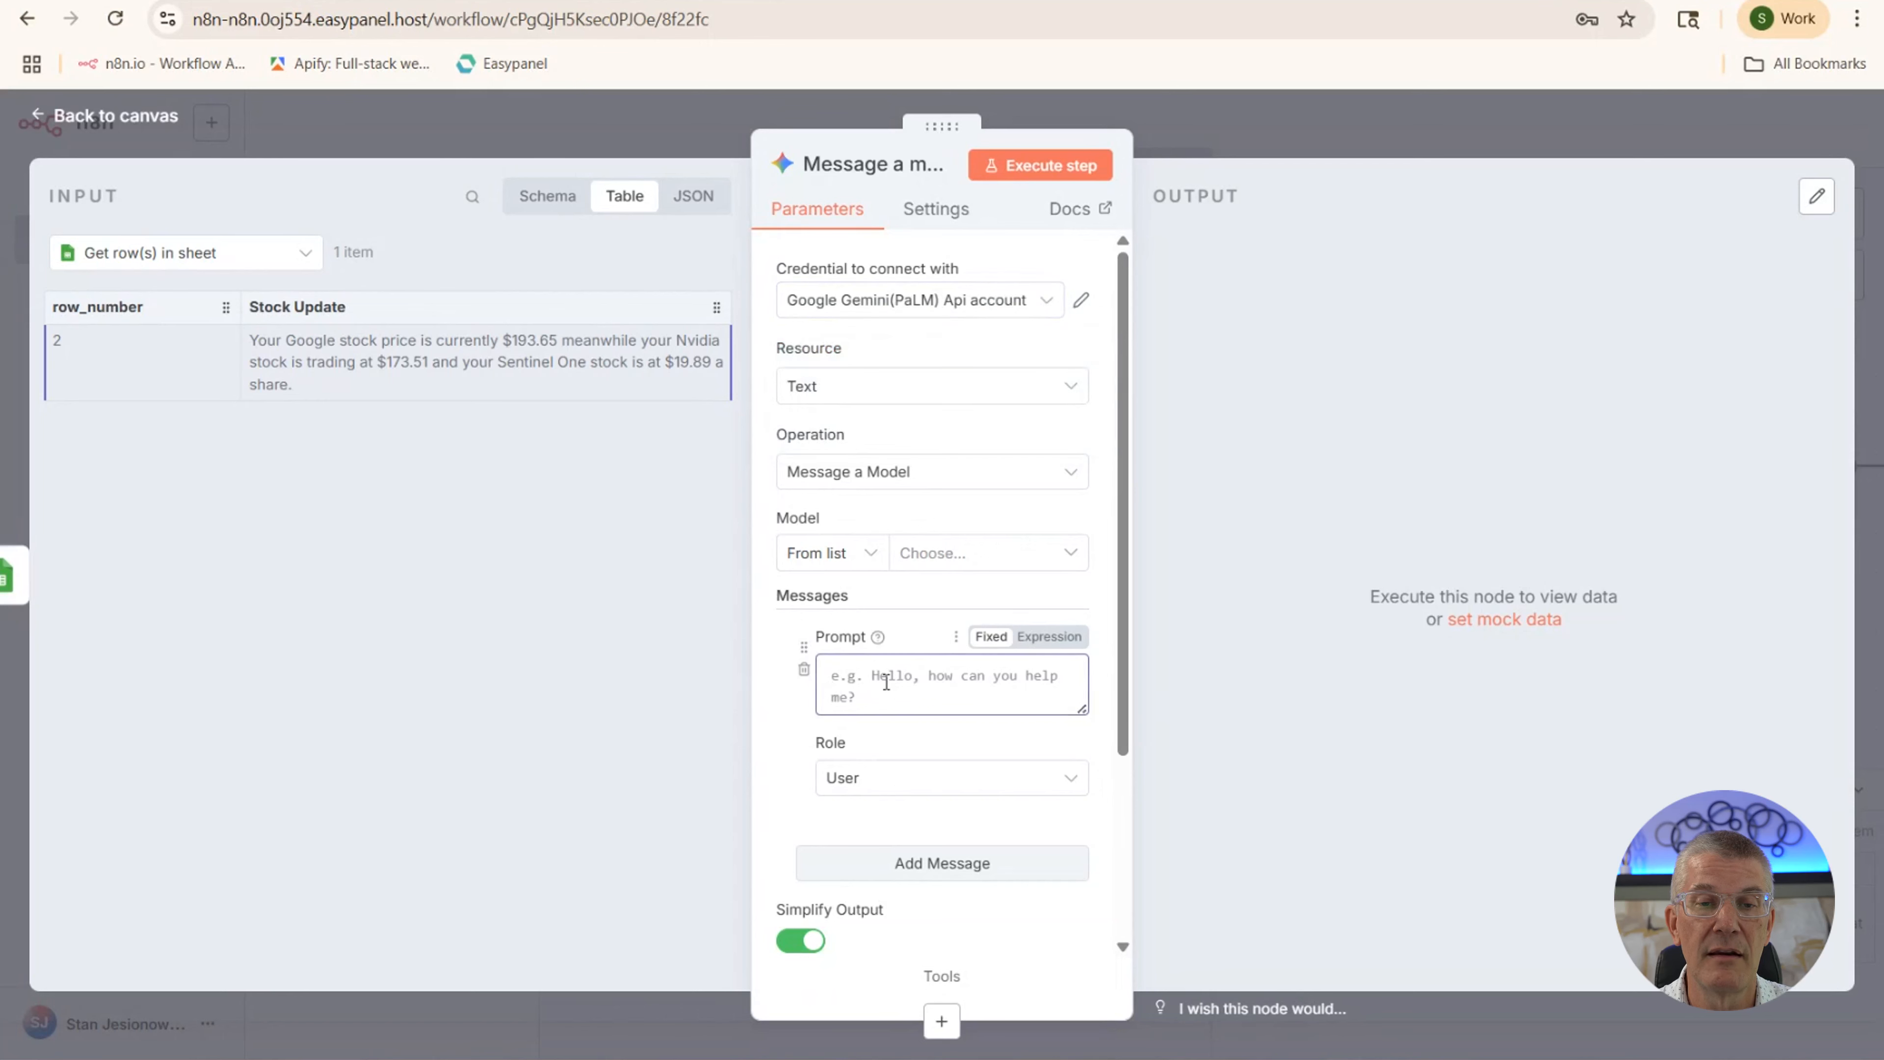
key("ctrl+v")
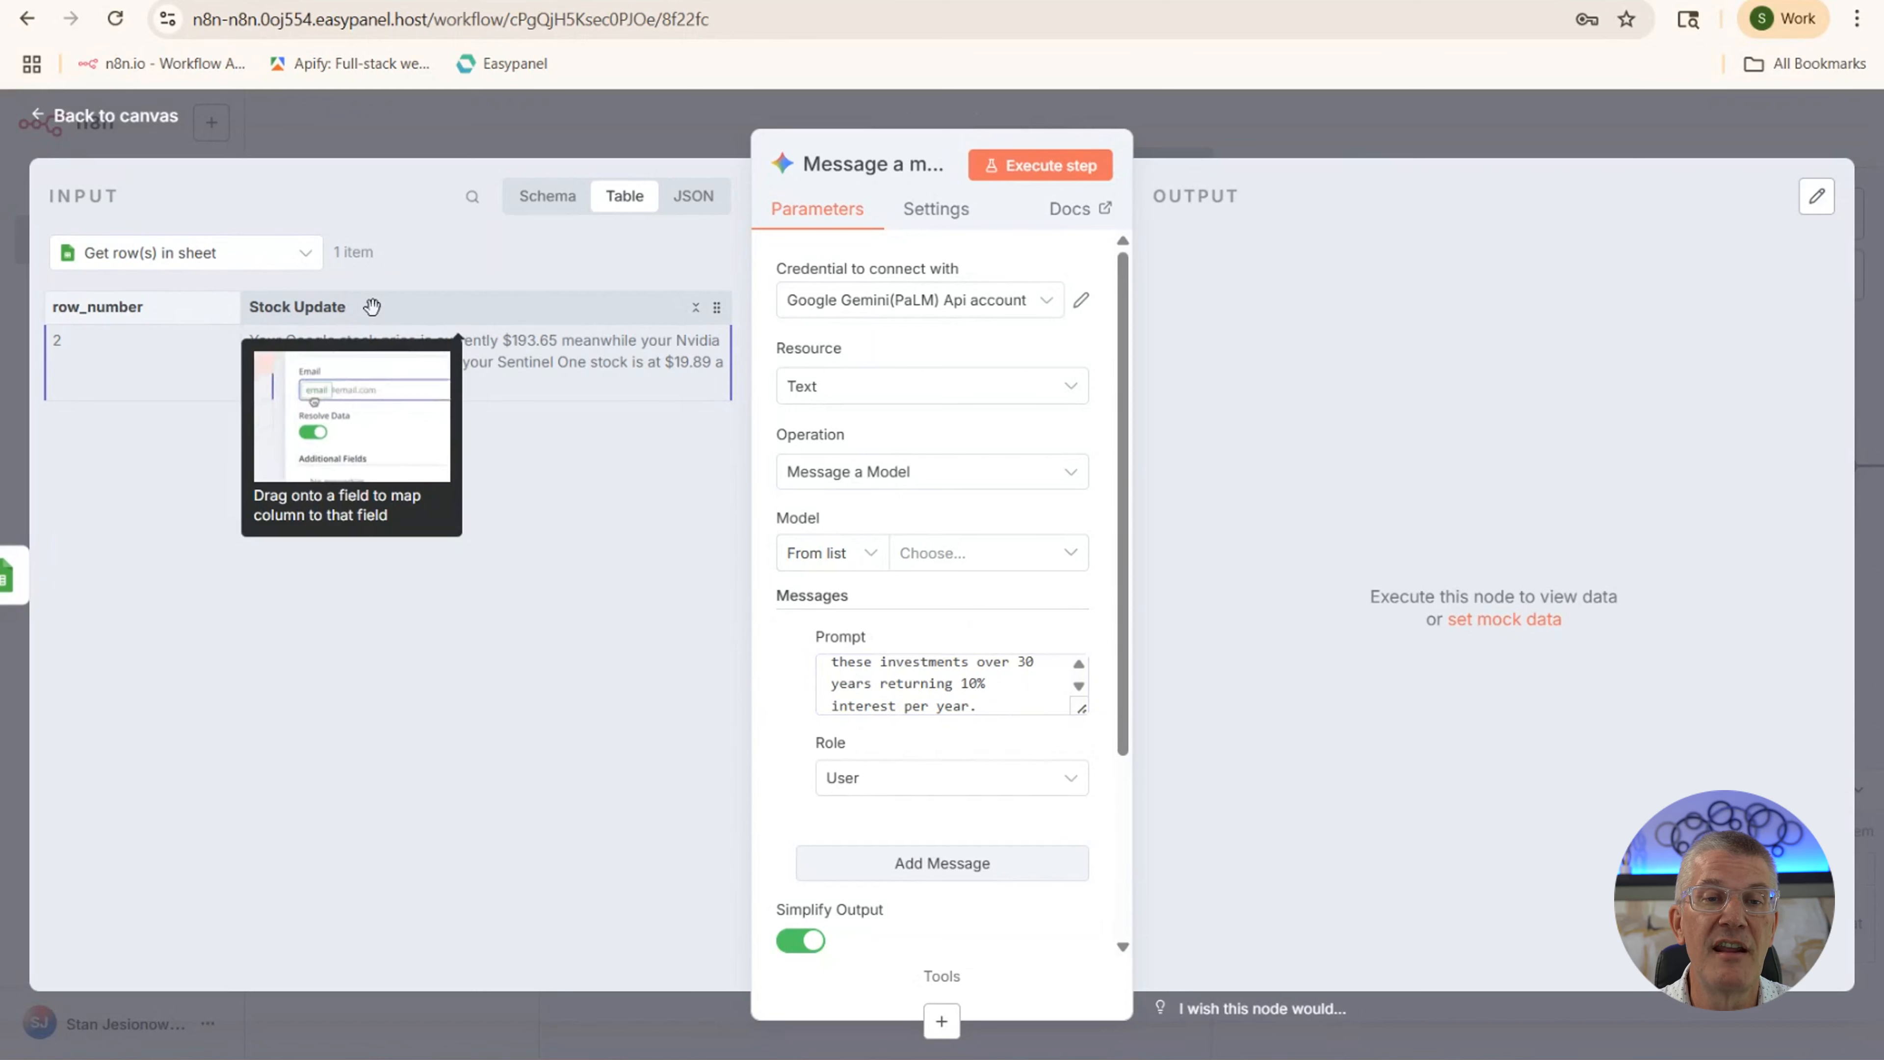
left_click_drag(372, 307, 1028, 706)
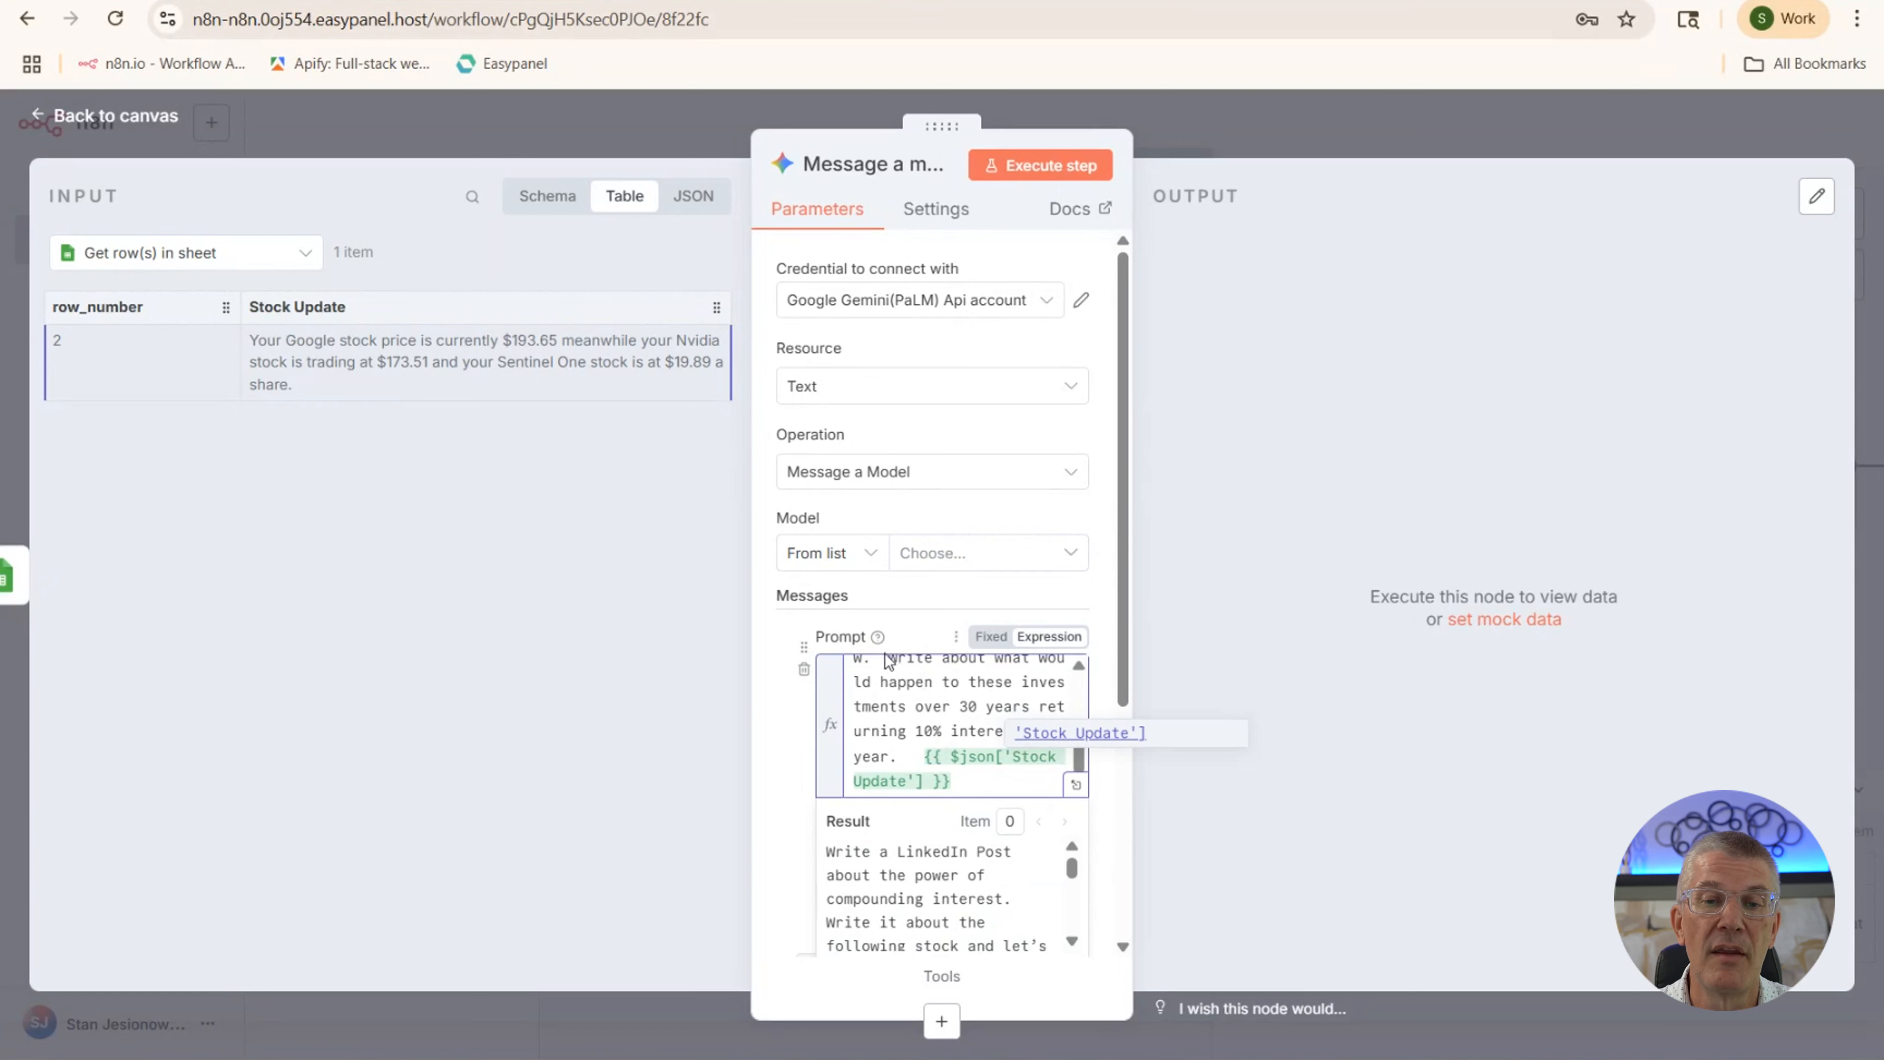
scroll(903, 672, "up", 5)
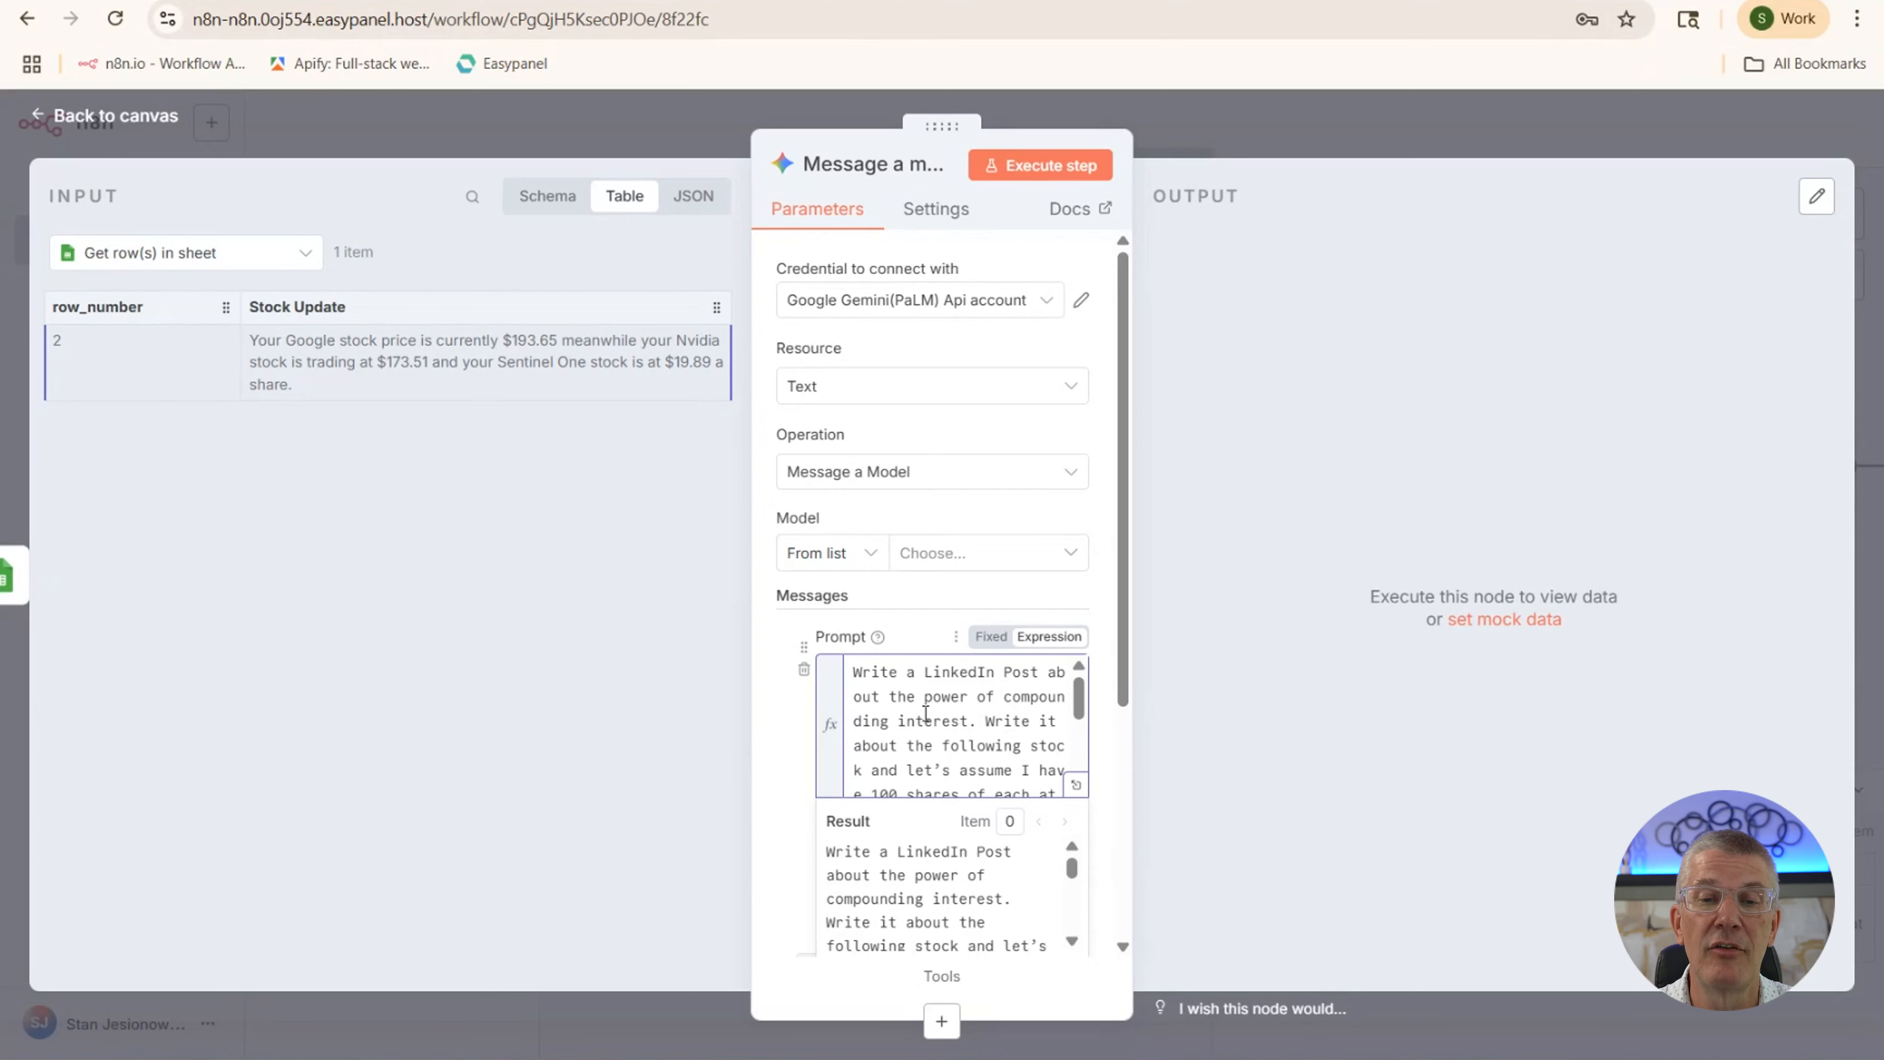
scroll(926, 713, "down", 5)
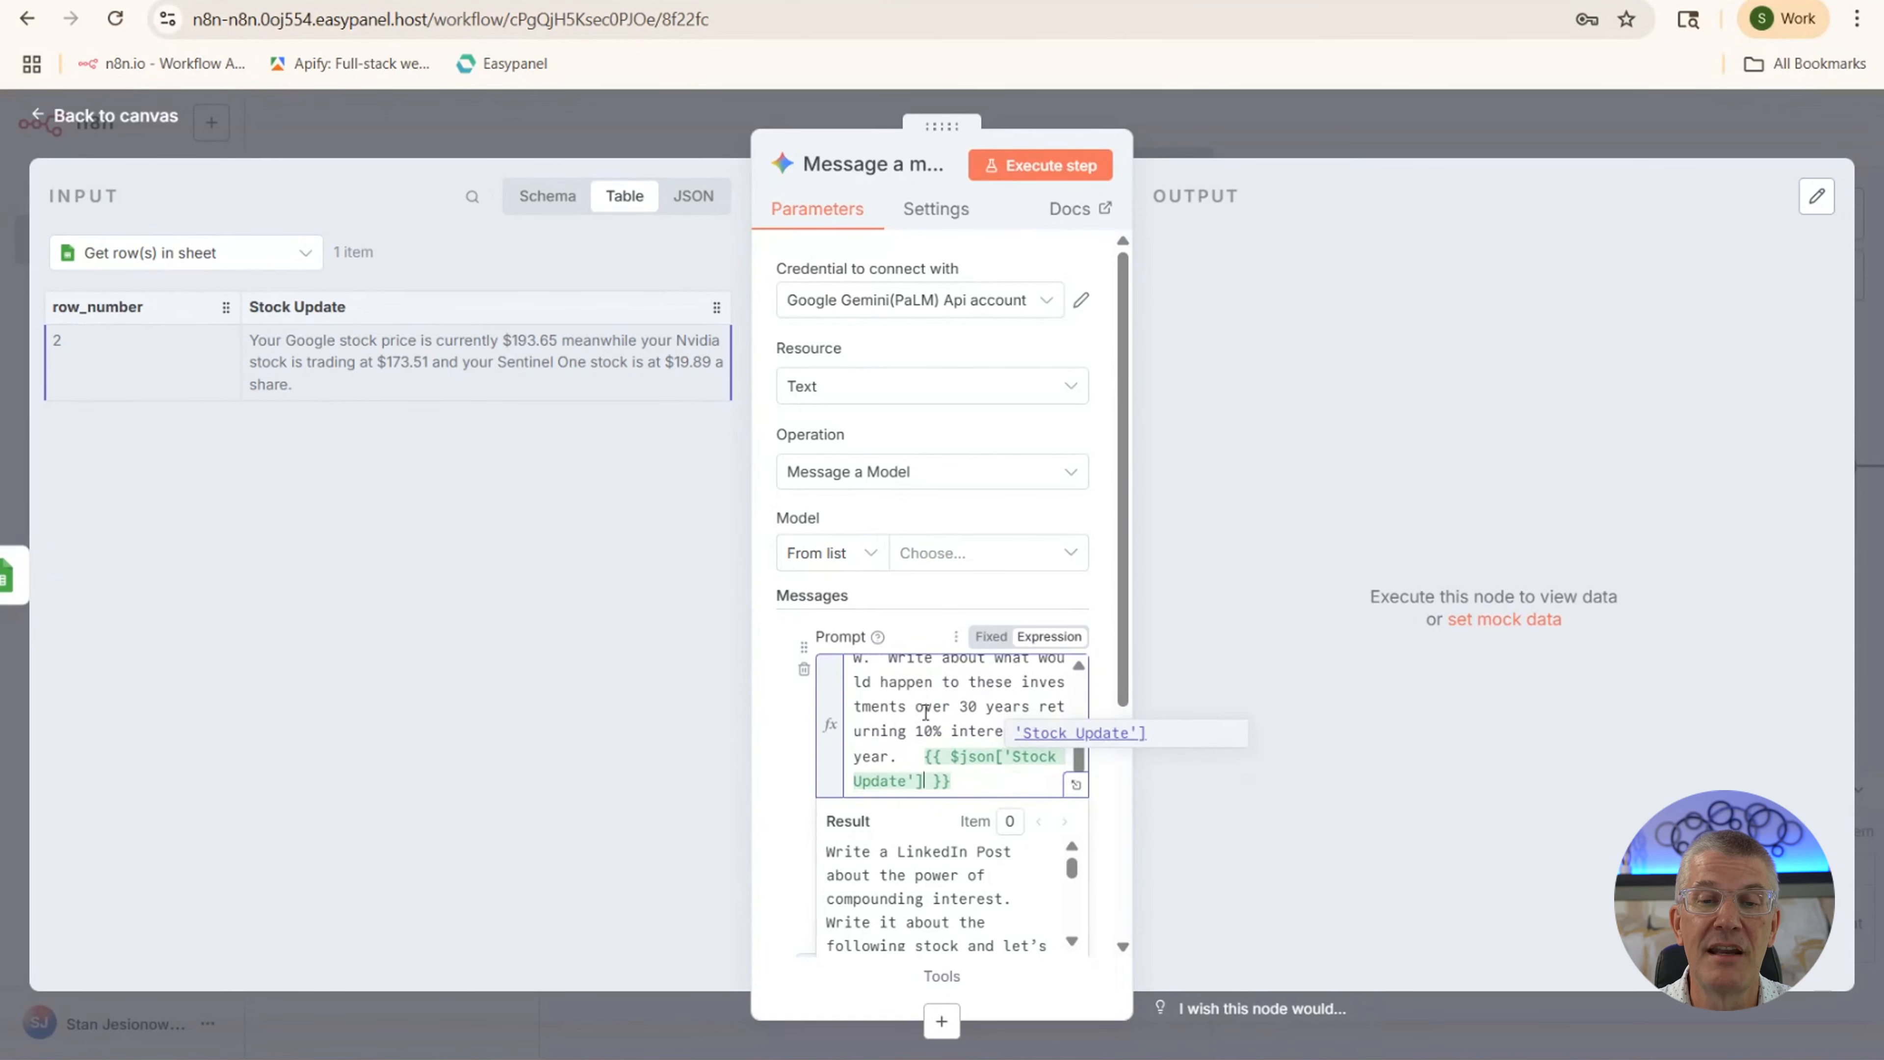
scroll(928, 676, "down", 3)
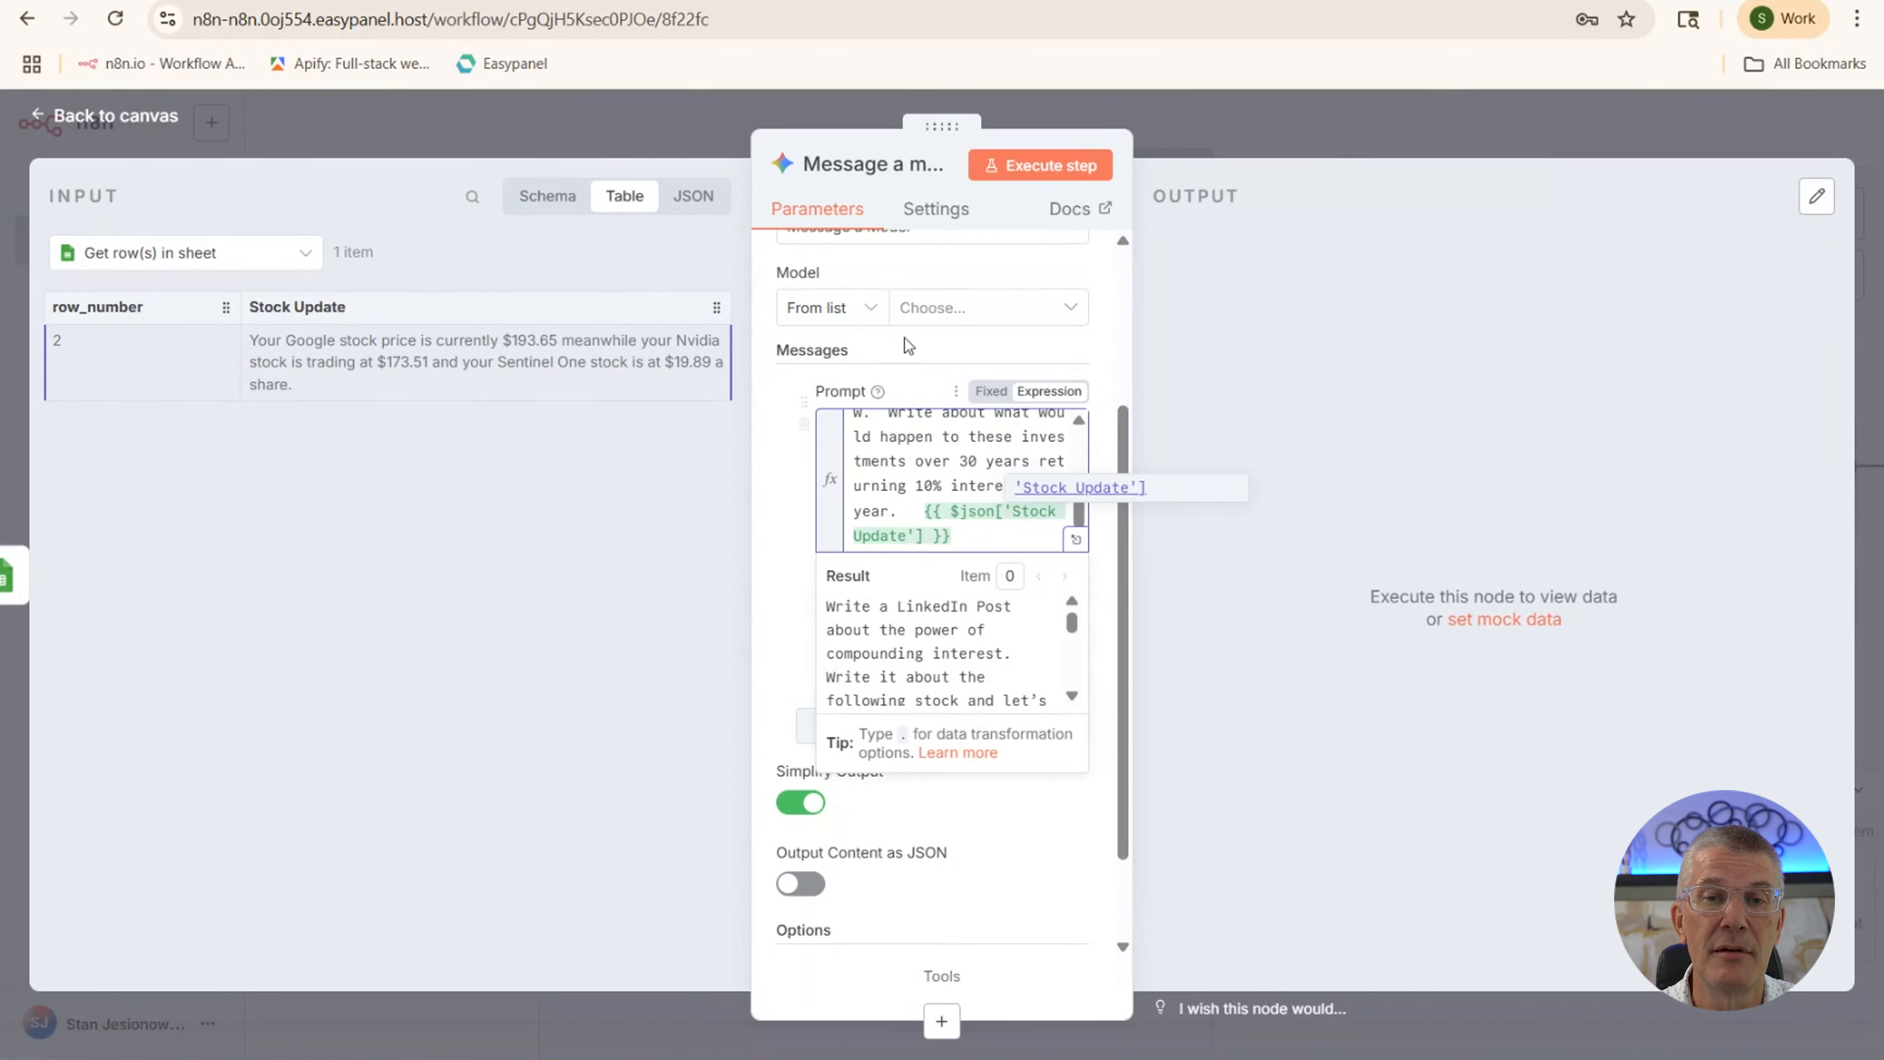
Move the trigger, sheet and Message a model nodes closer together on the canvas
left_click(104, 122)
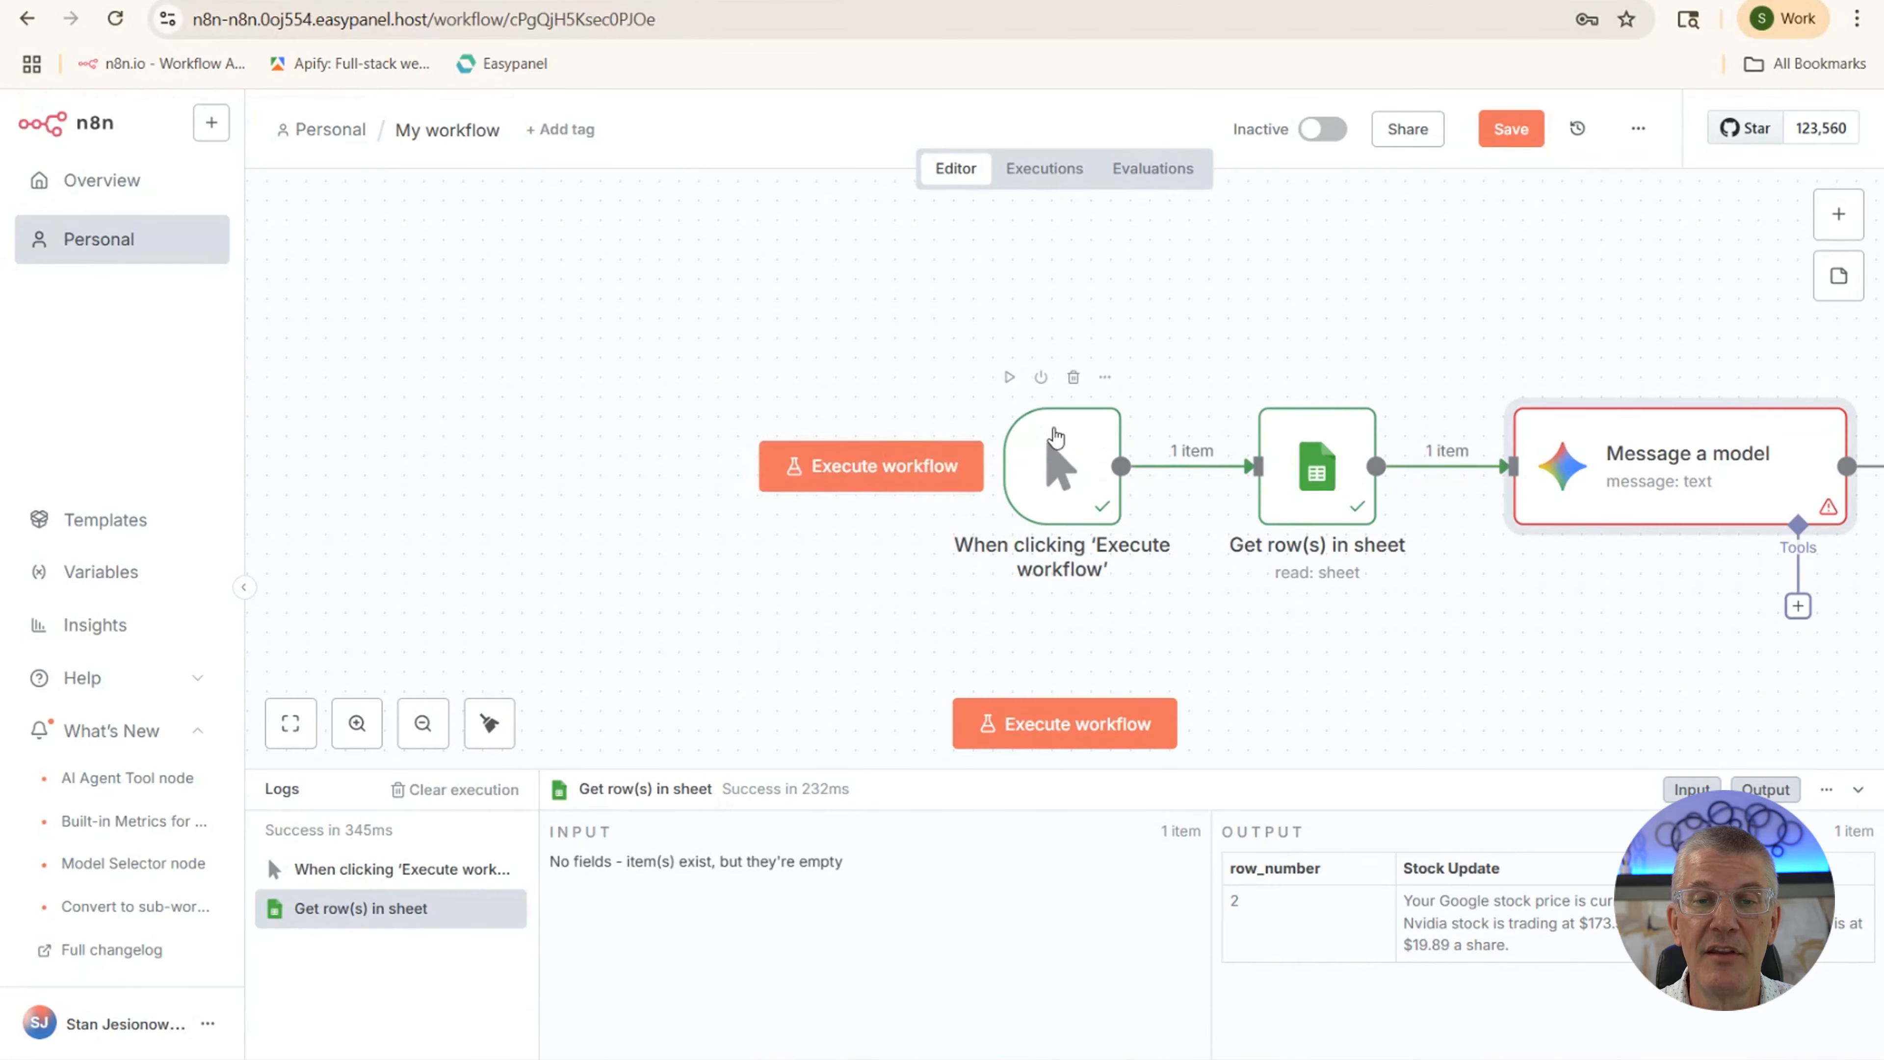
left_click_drag(1041, 436, 413, 436)
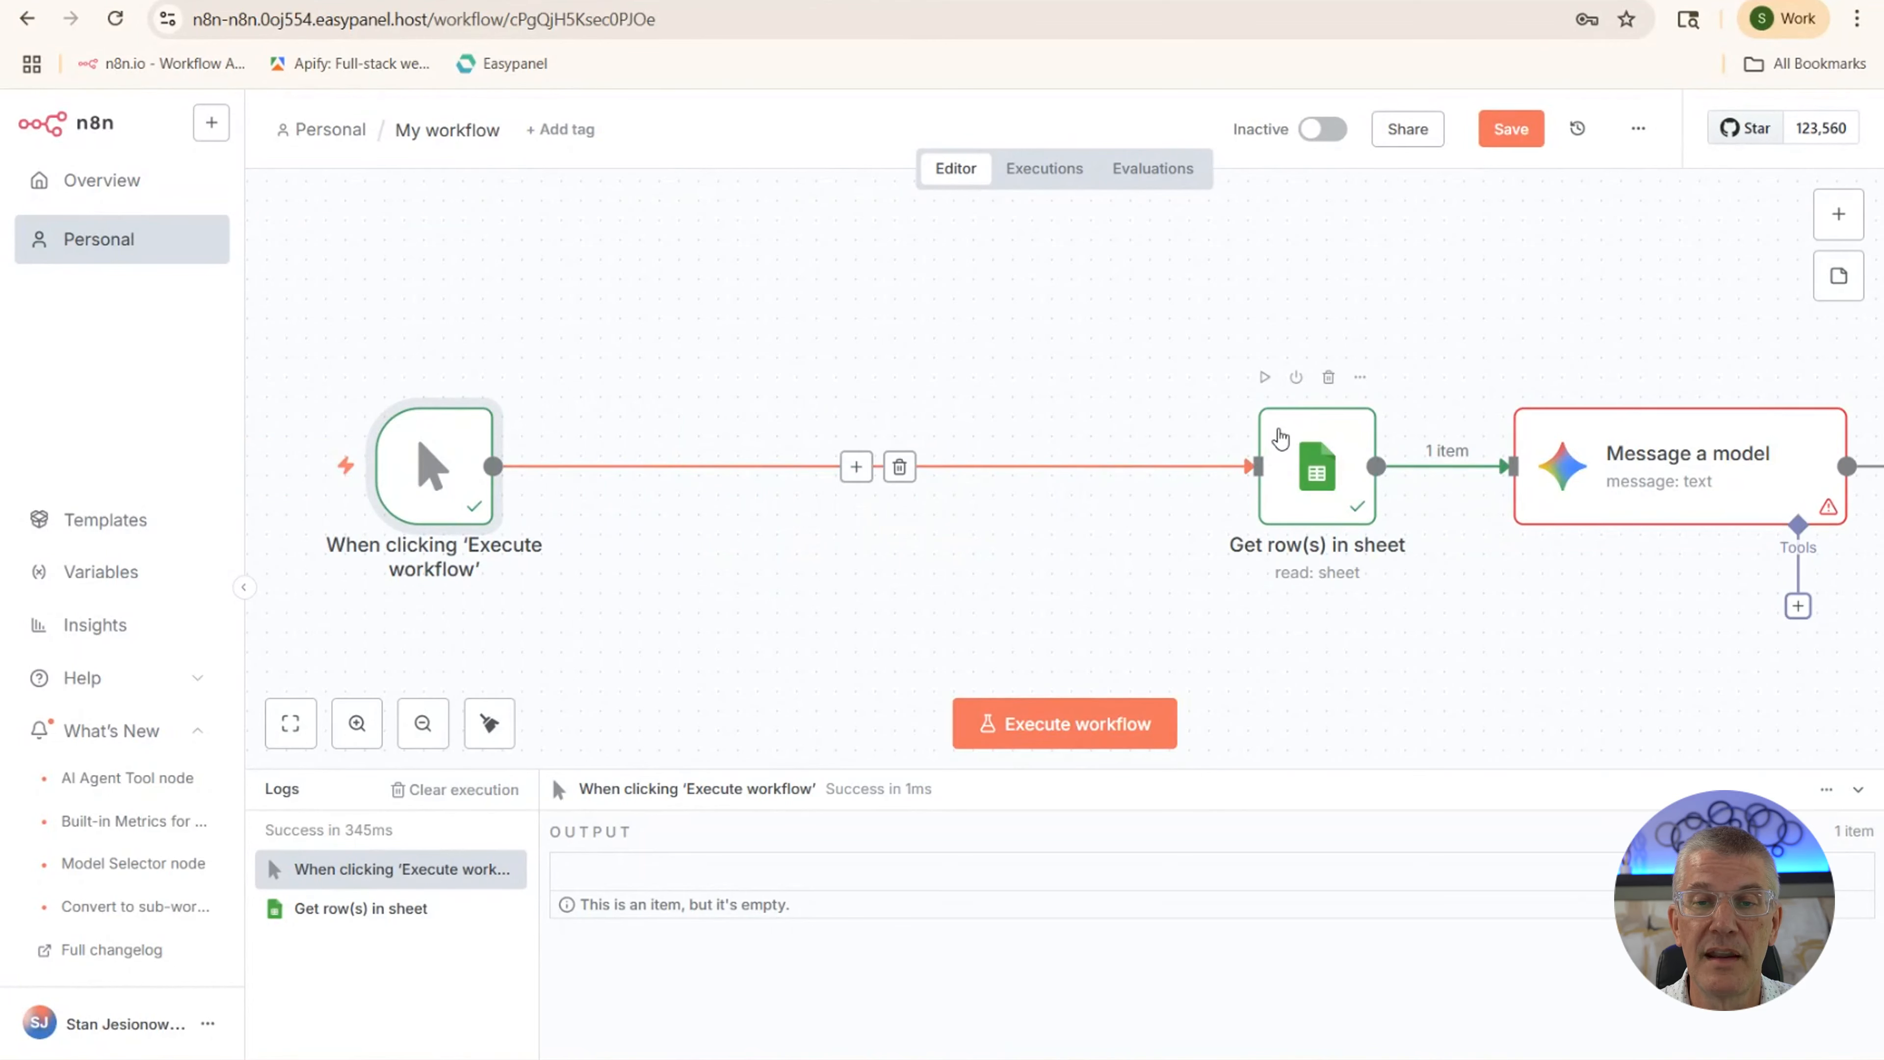
left_click_drag(1283, 448, 654, 445)
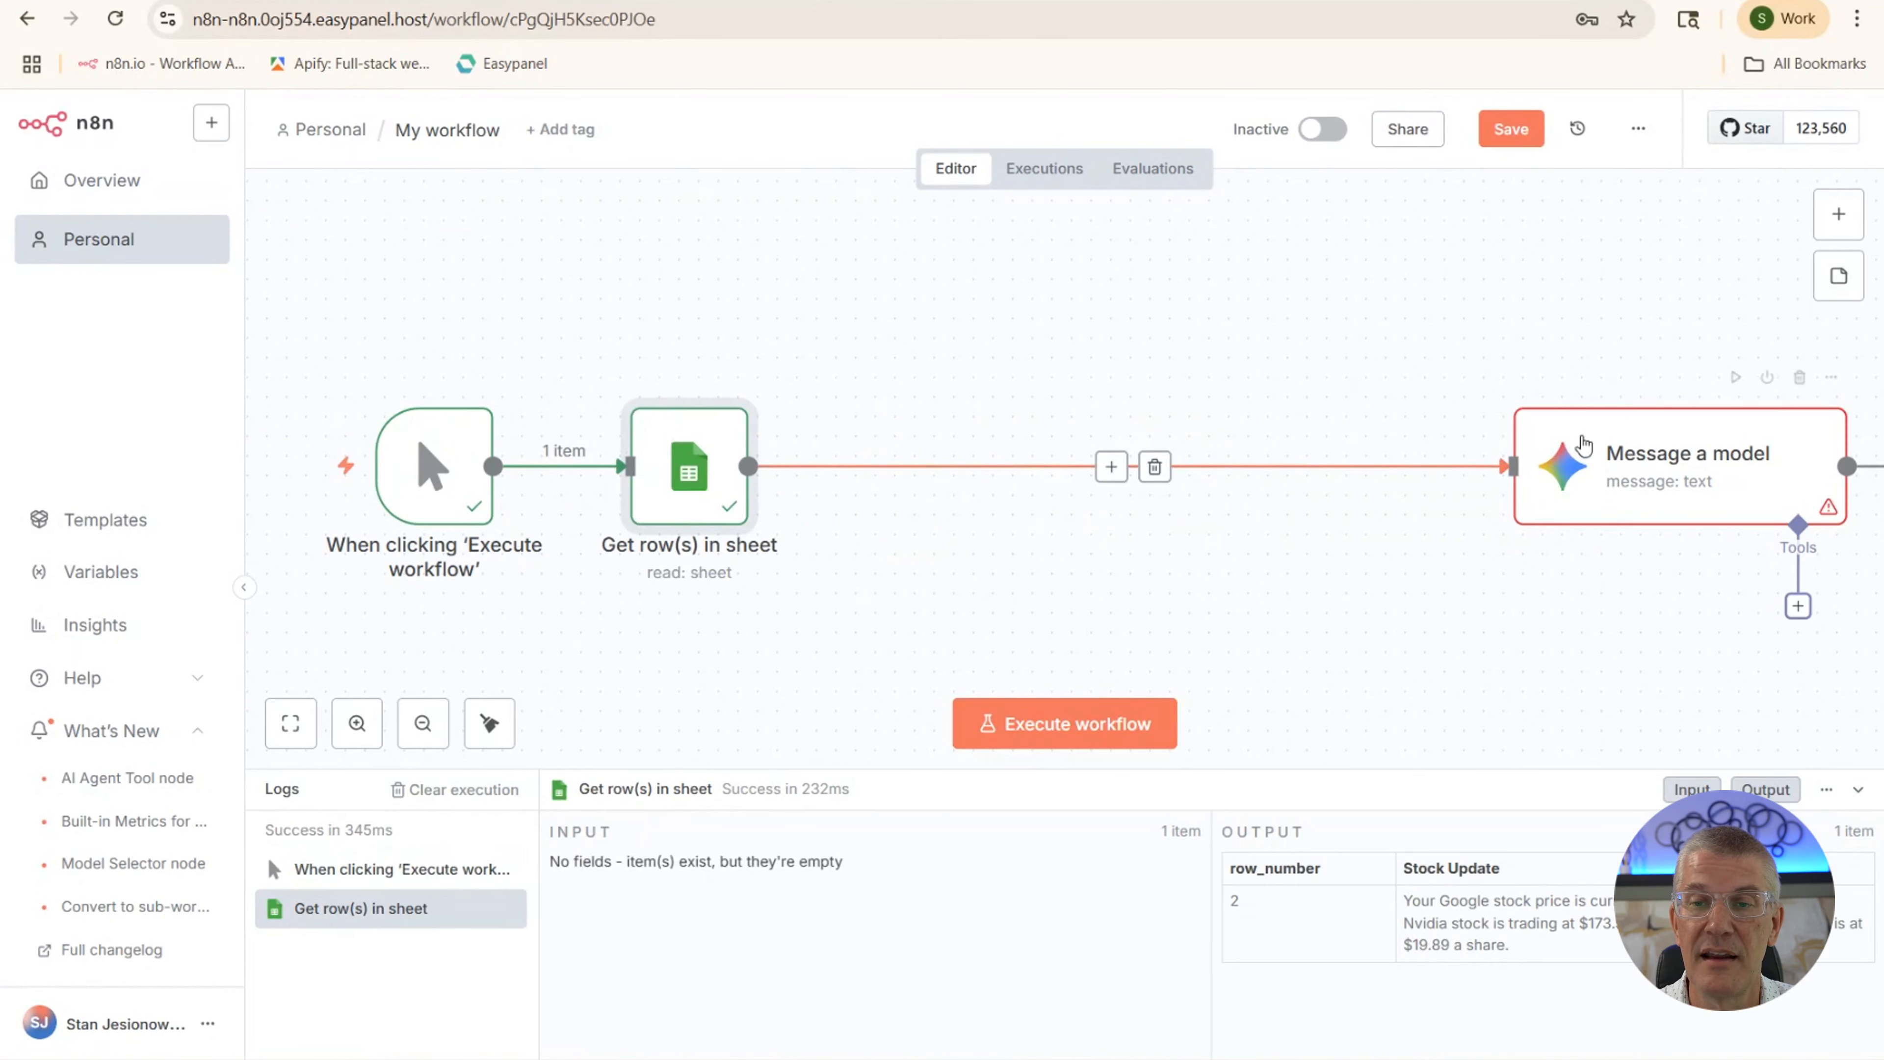
left_click_drag(1580, 438, 928, 428)
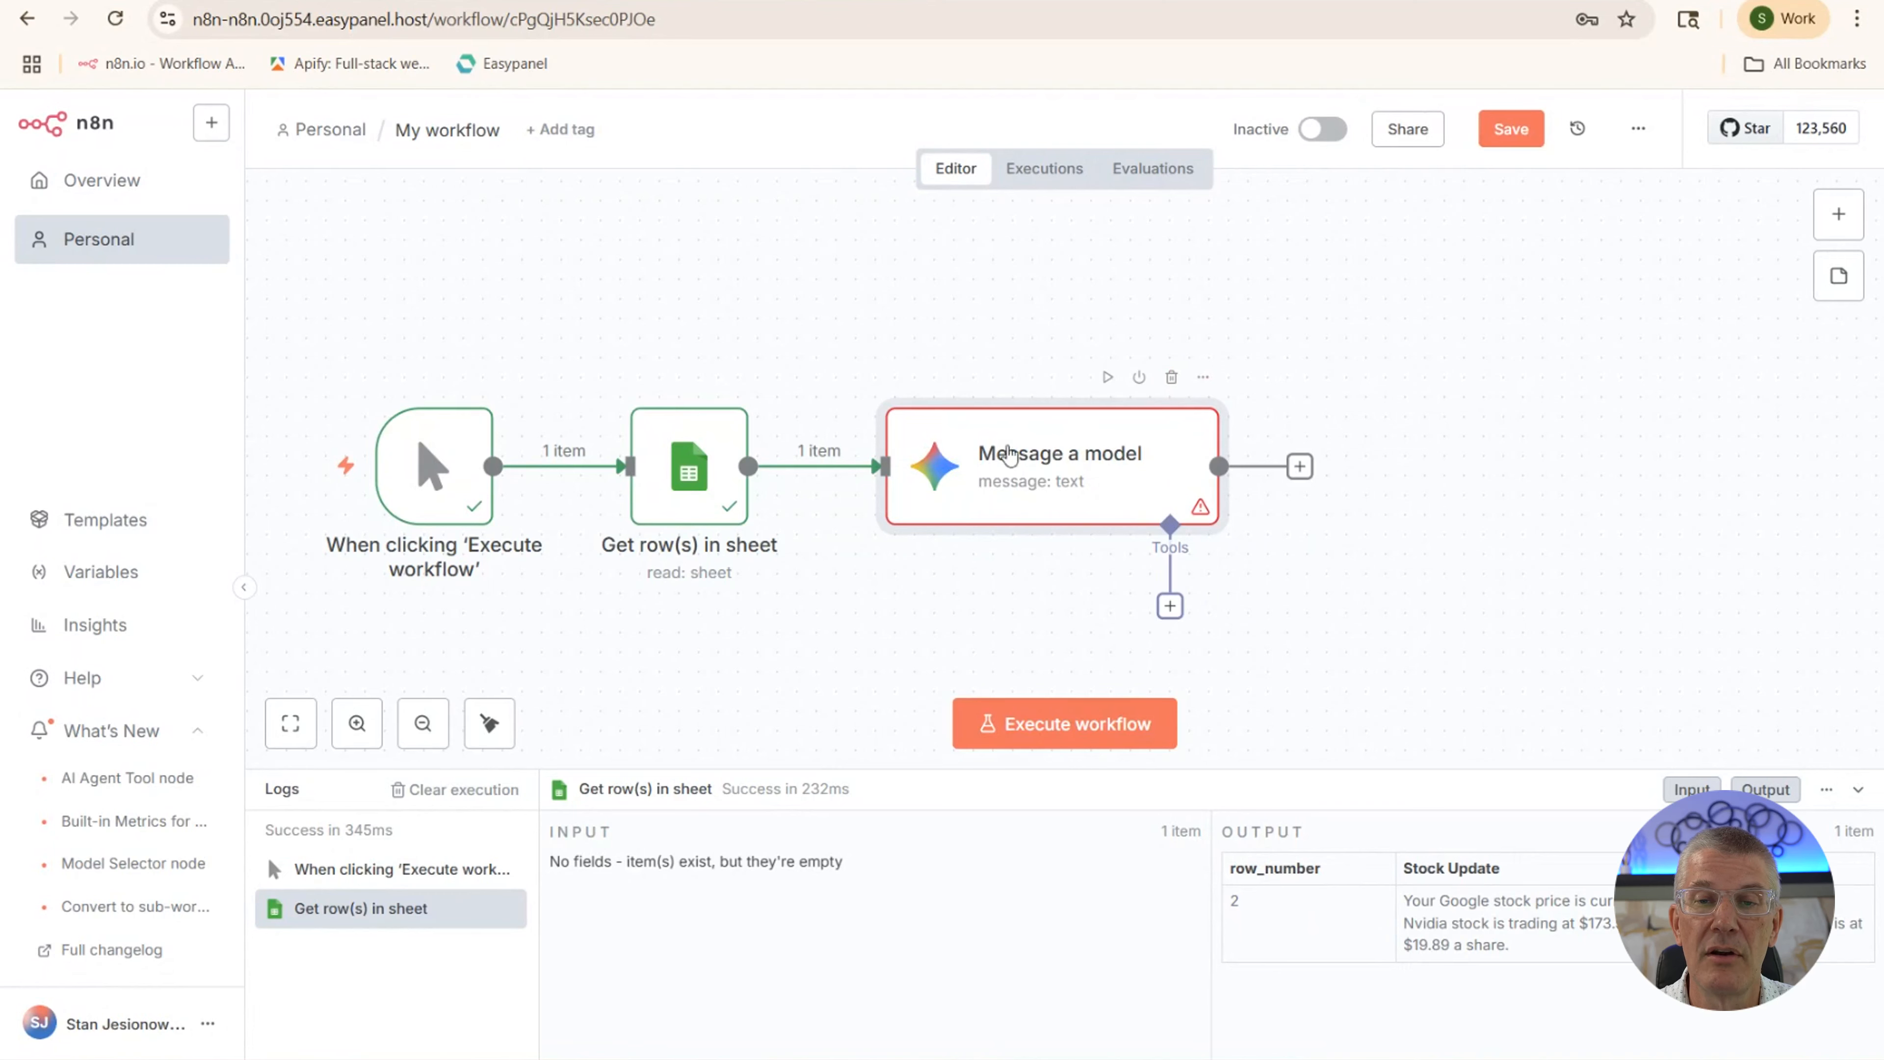
Add a Gmail 'Send a message' step after the Gemini node, addressed to the recipient's e-mail
left_click(1300, 468)
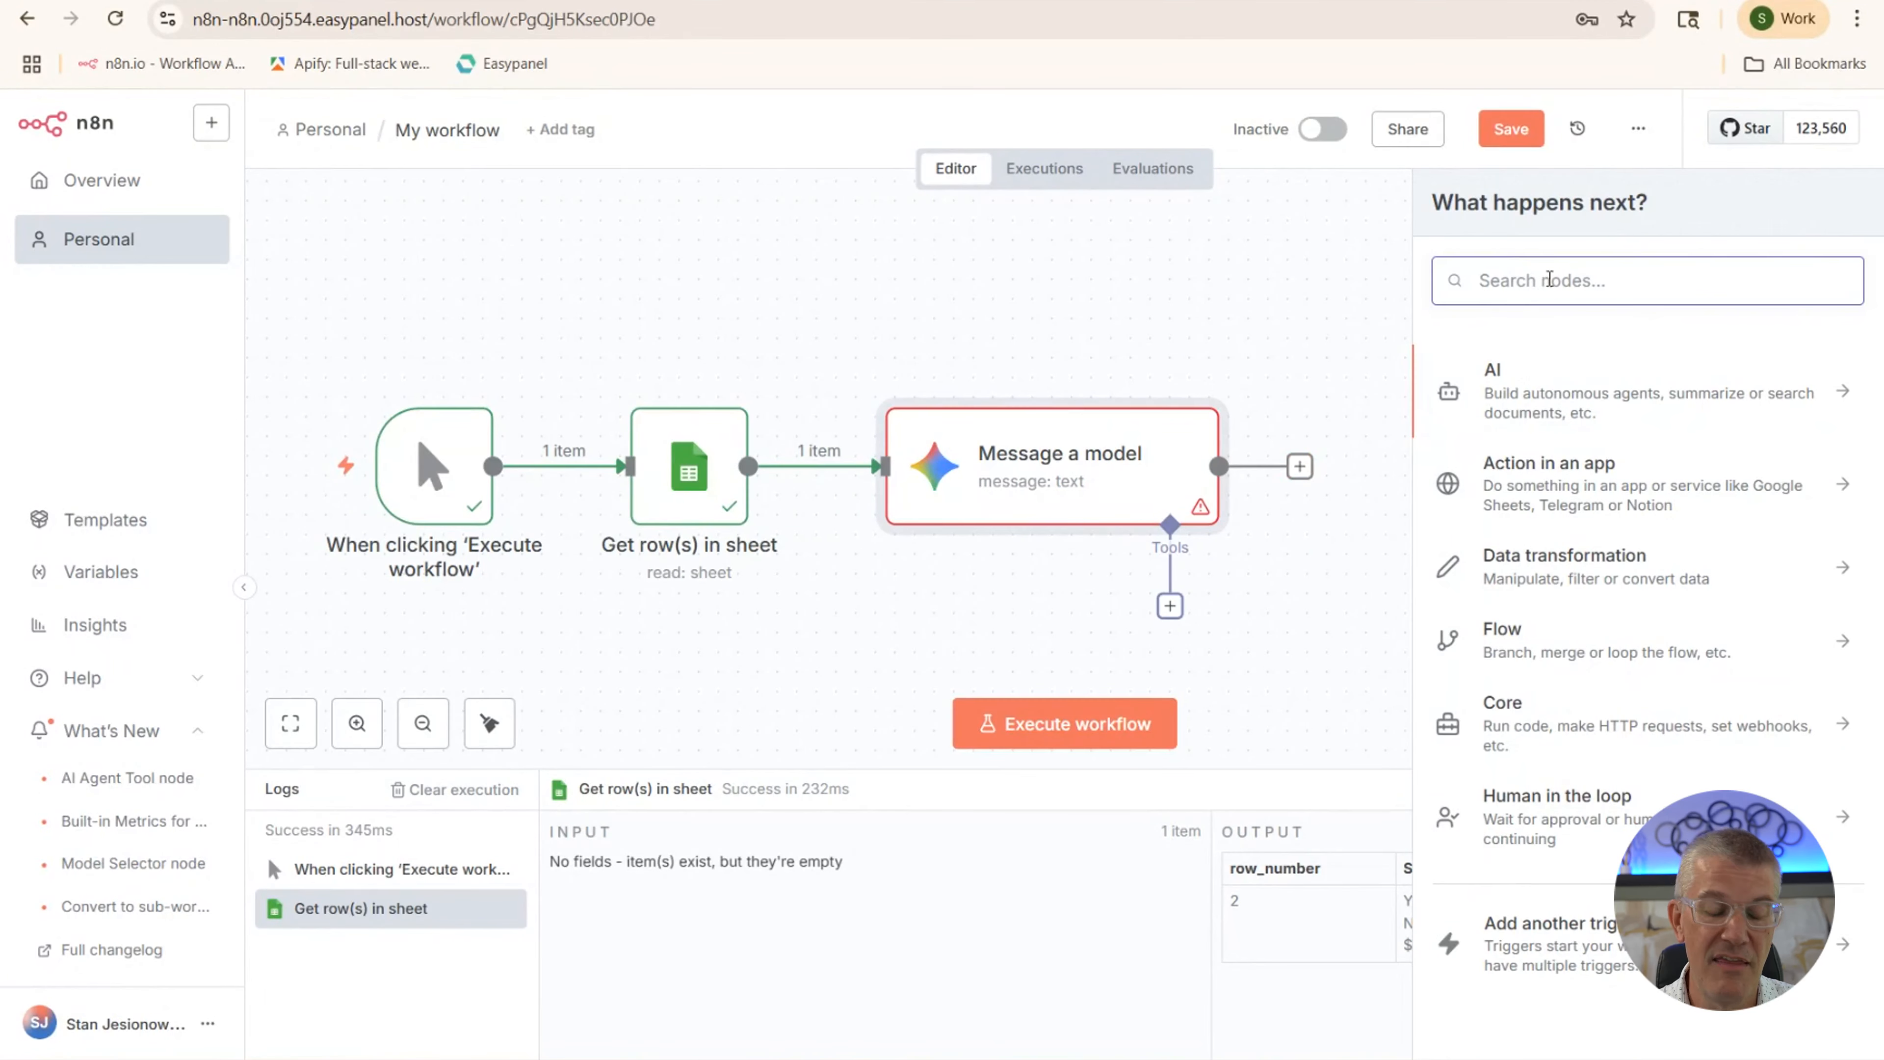
type("gmail")
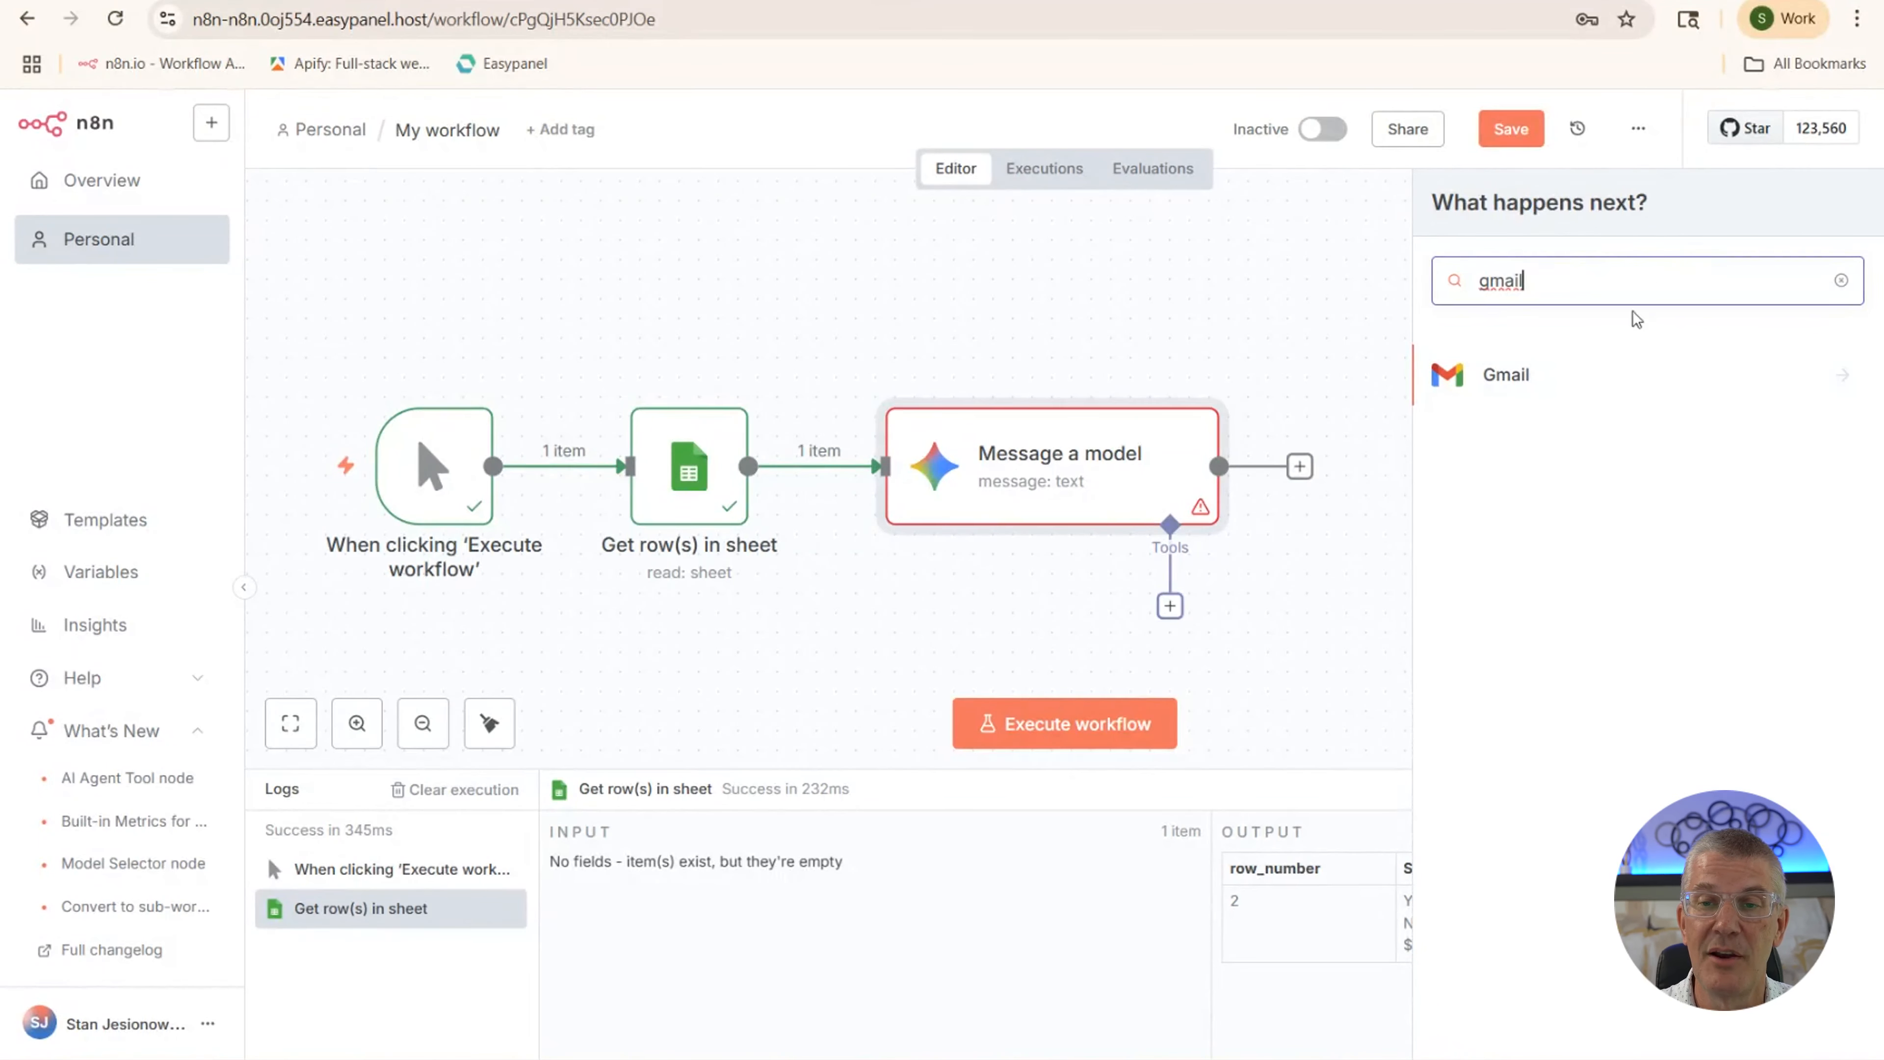
left_click(1533, 378)
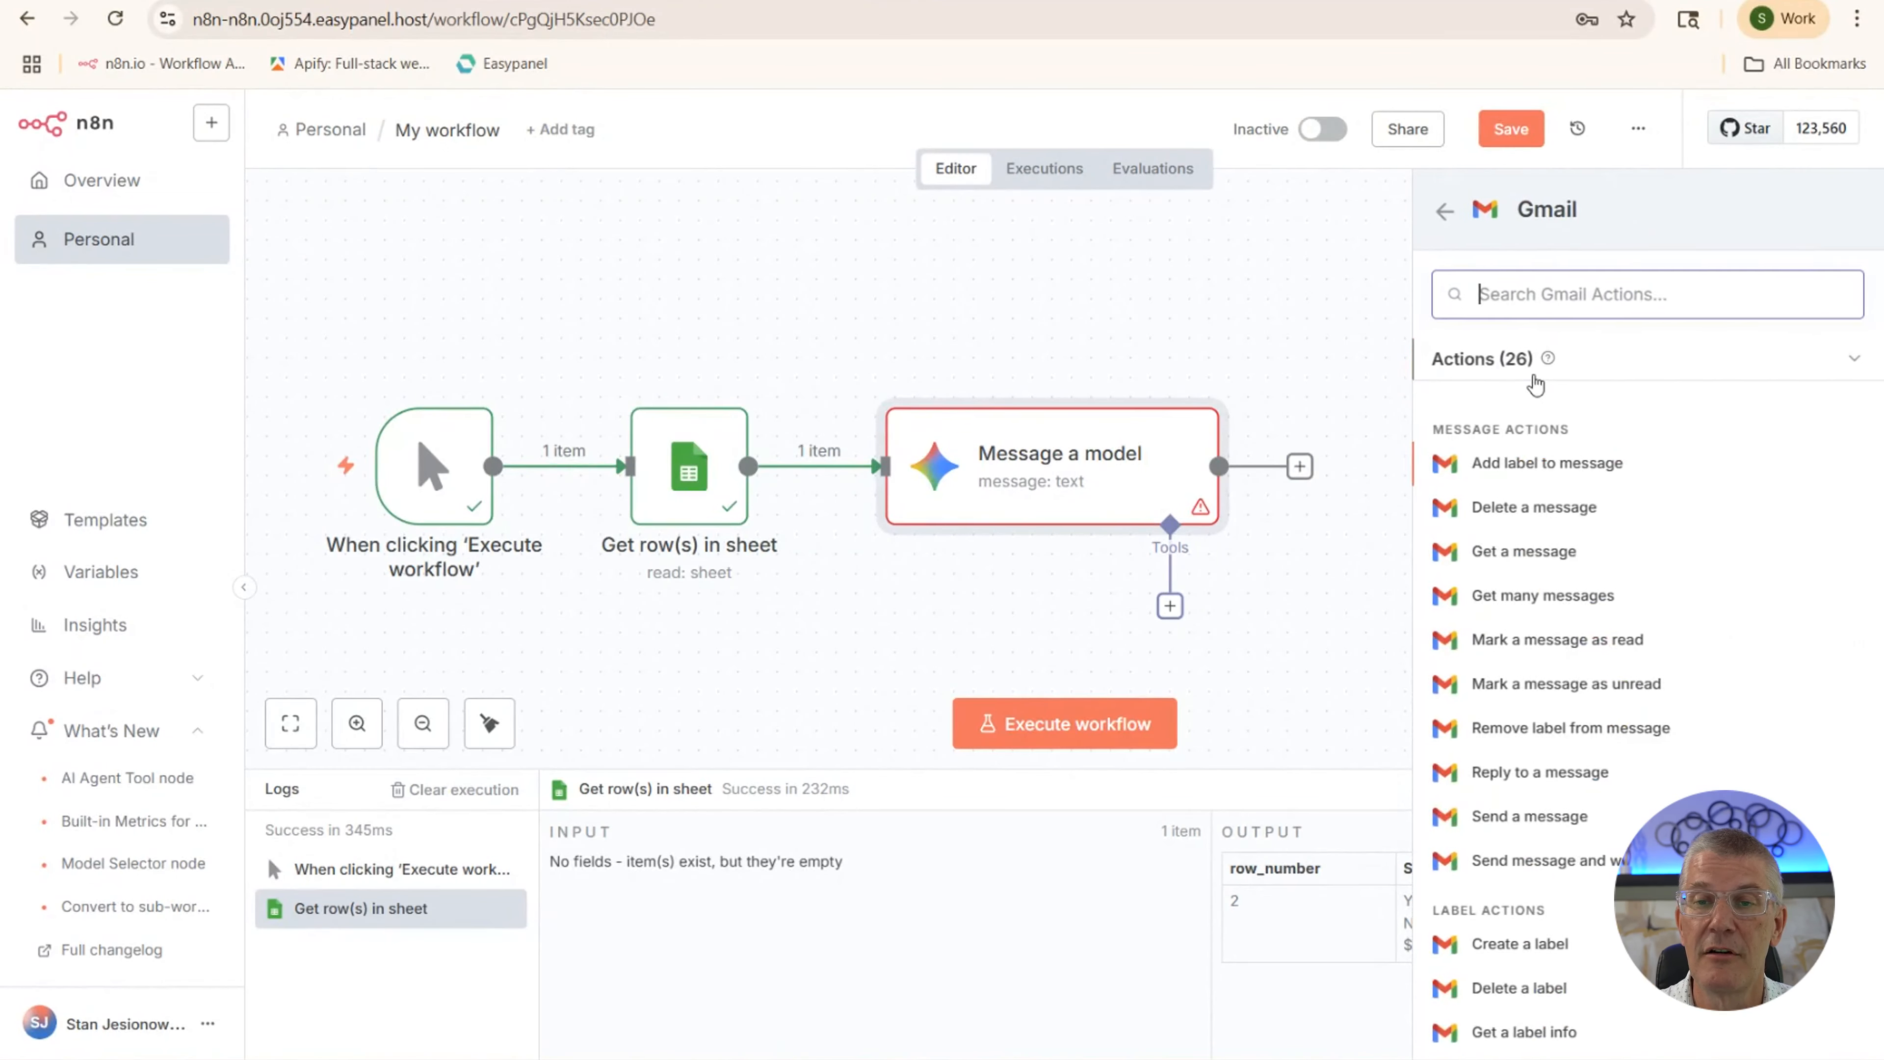
left_click(1510, 814)
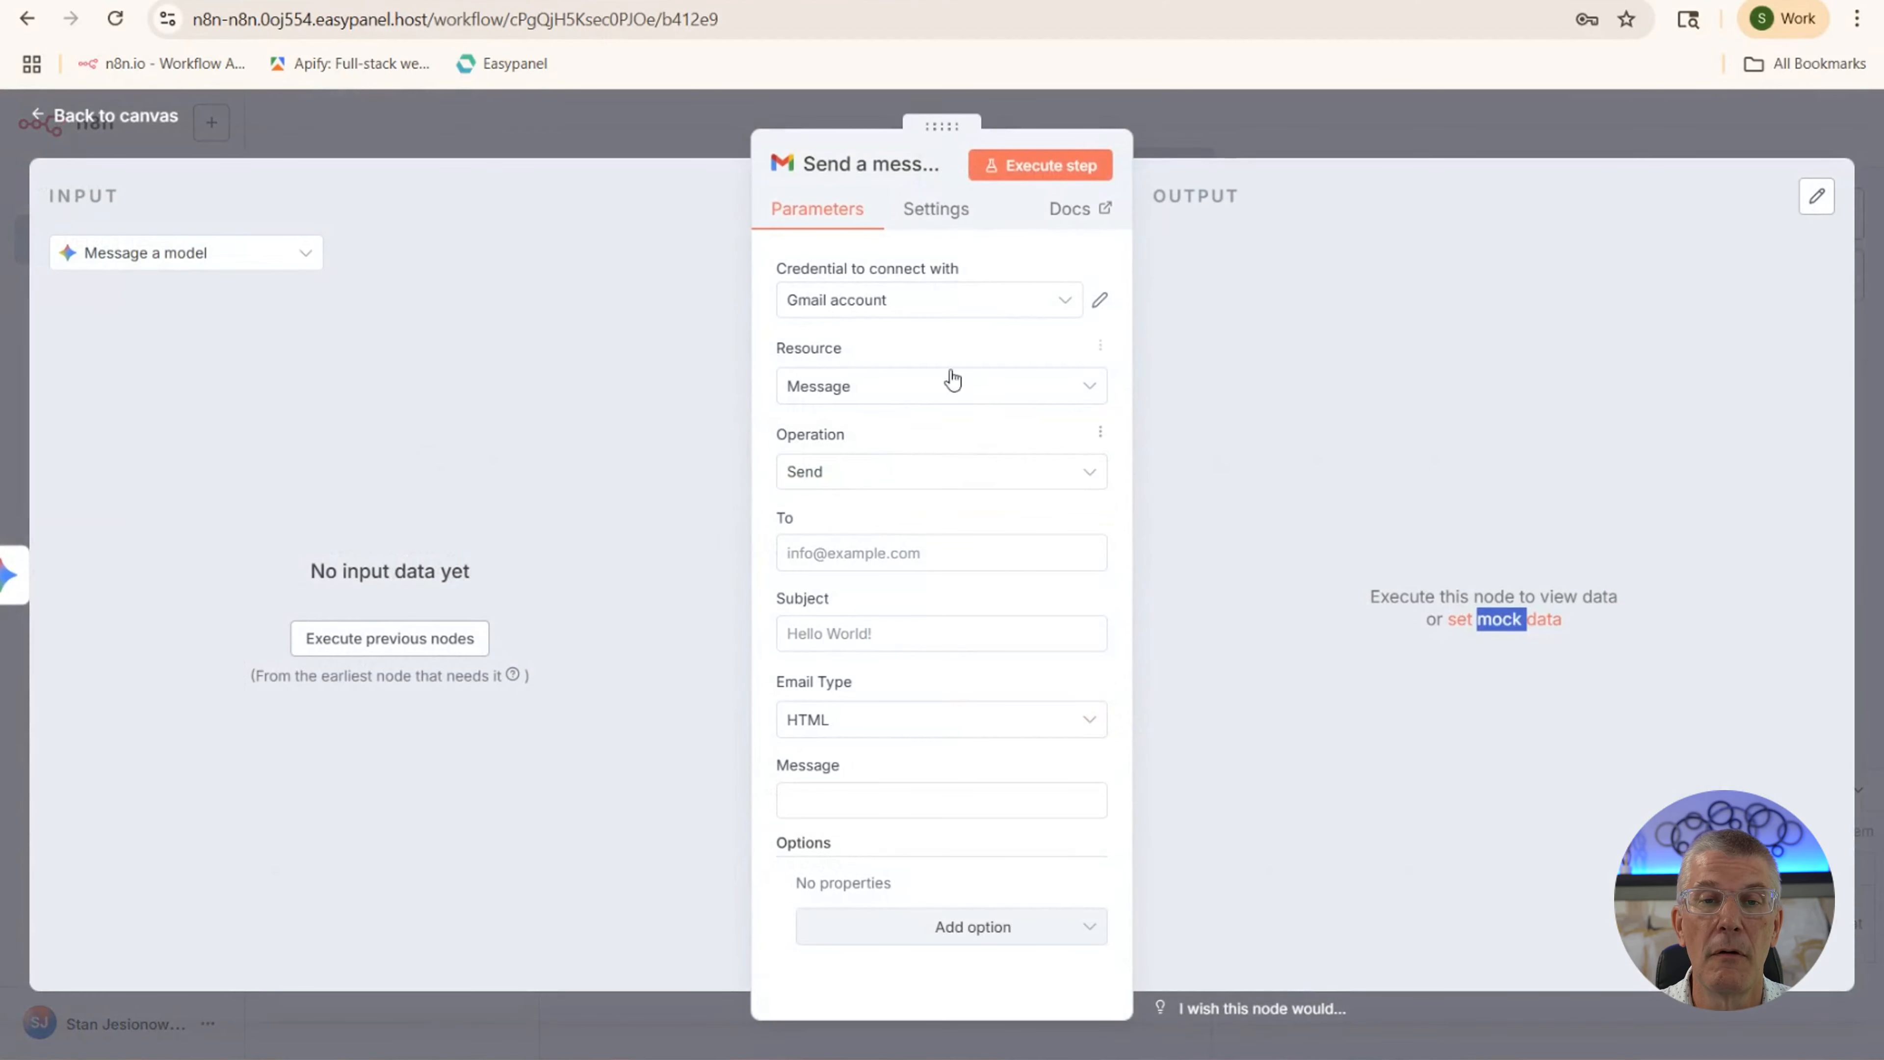
left_click(844, 549)
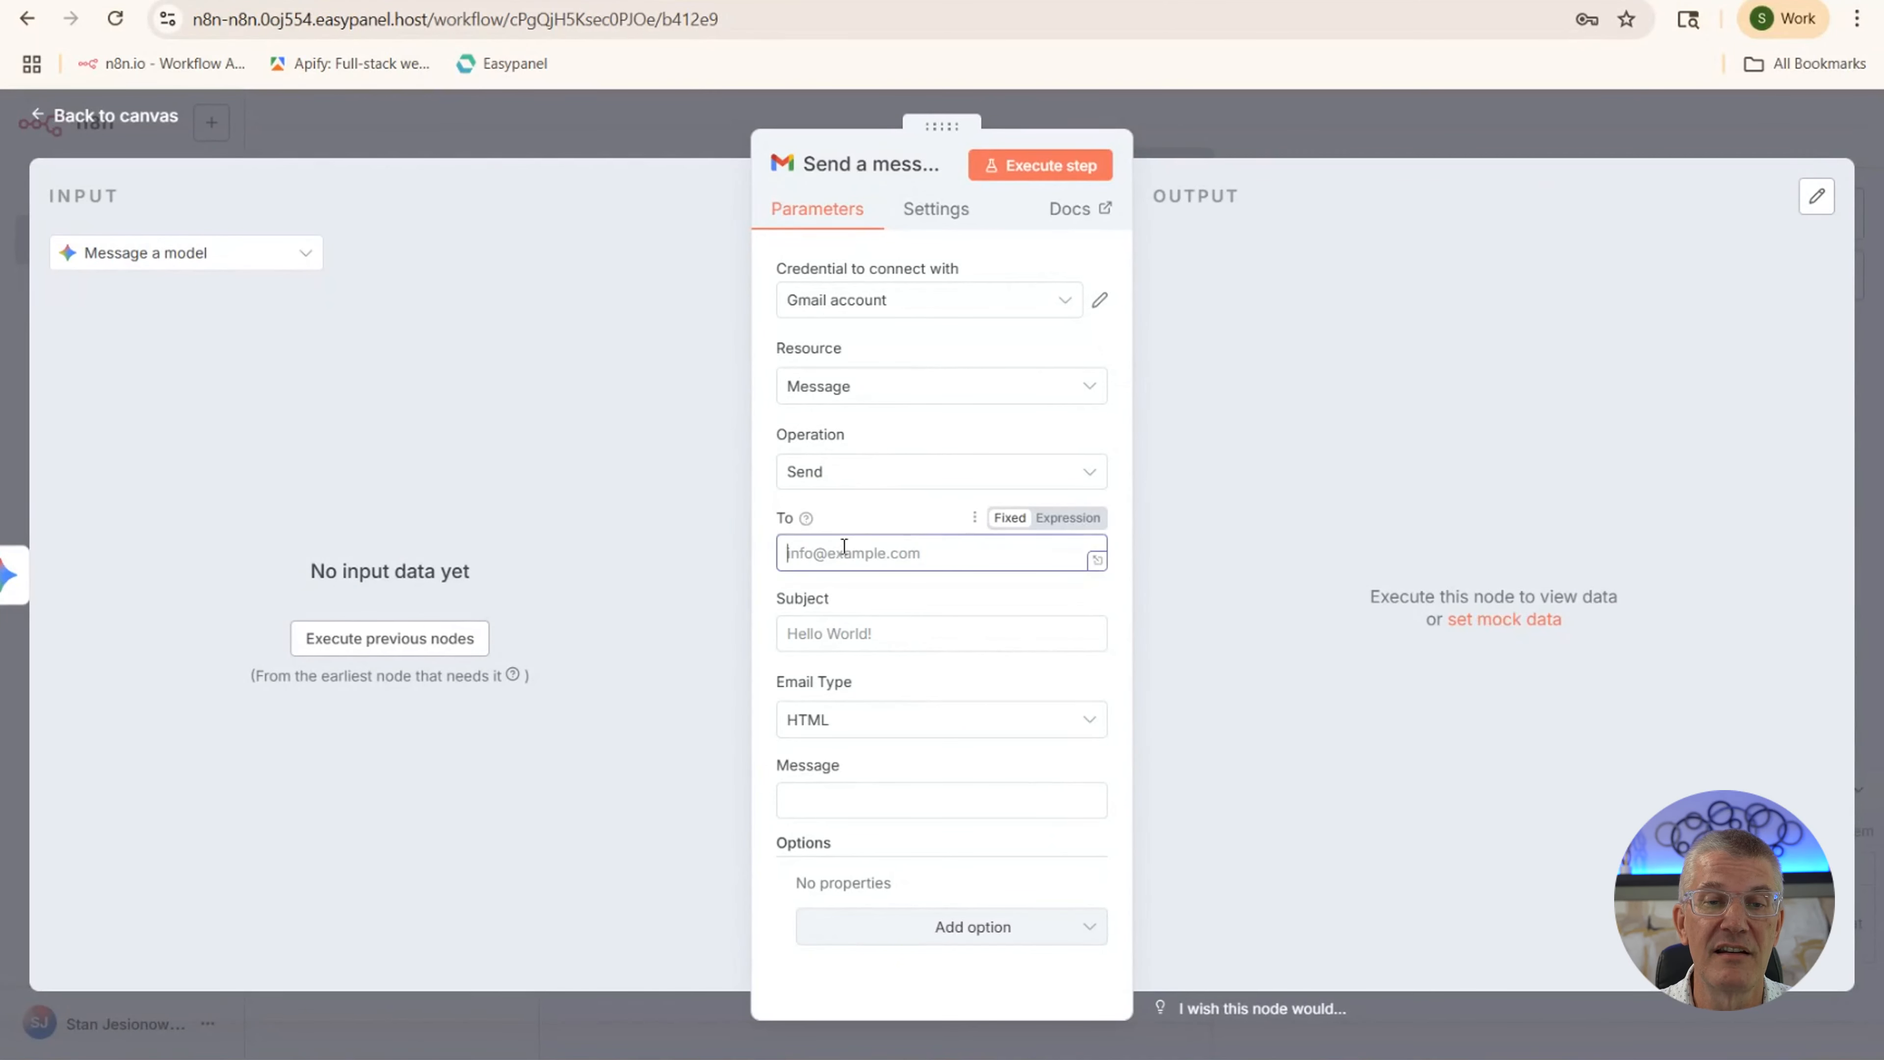
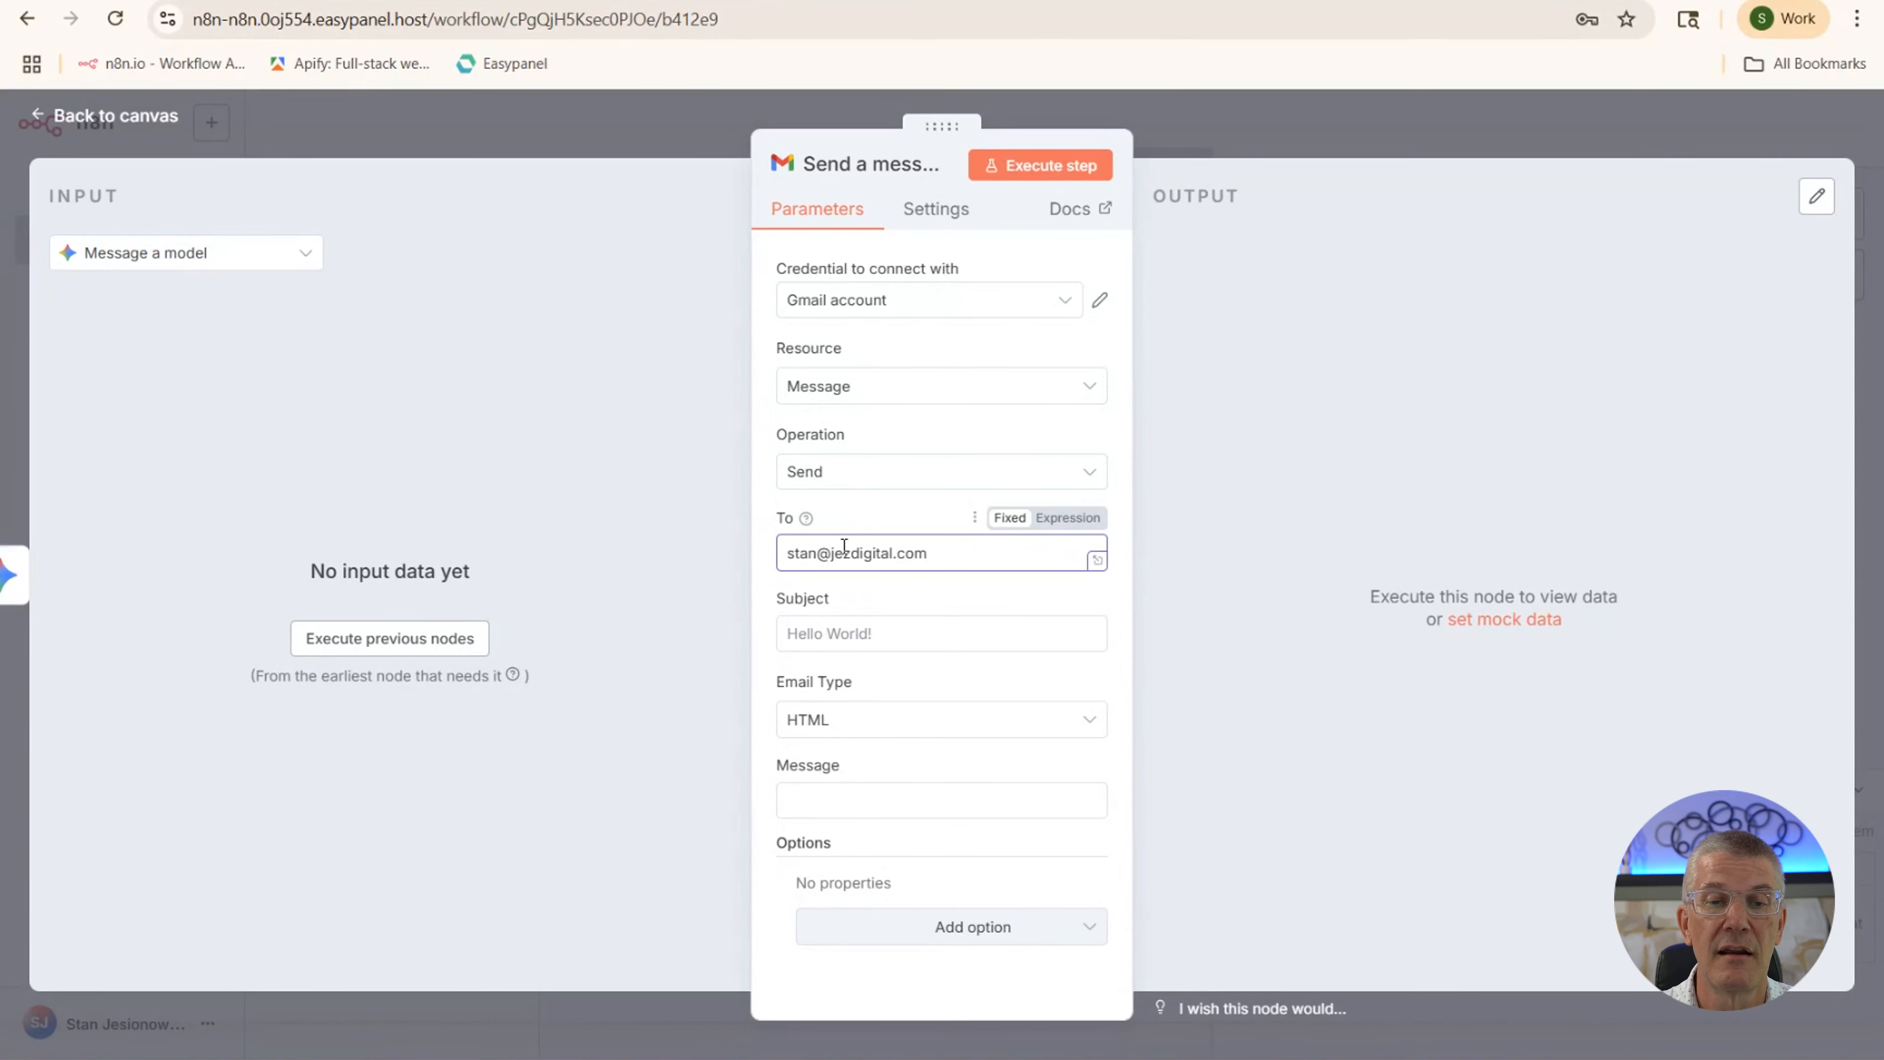
left_click(838, 637)
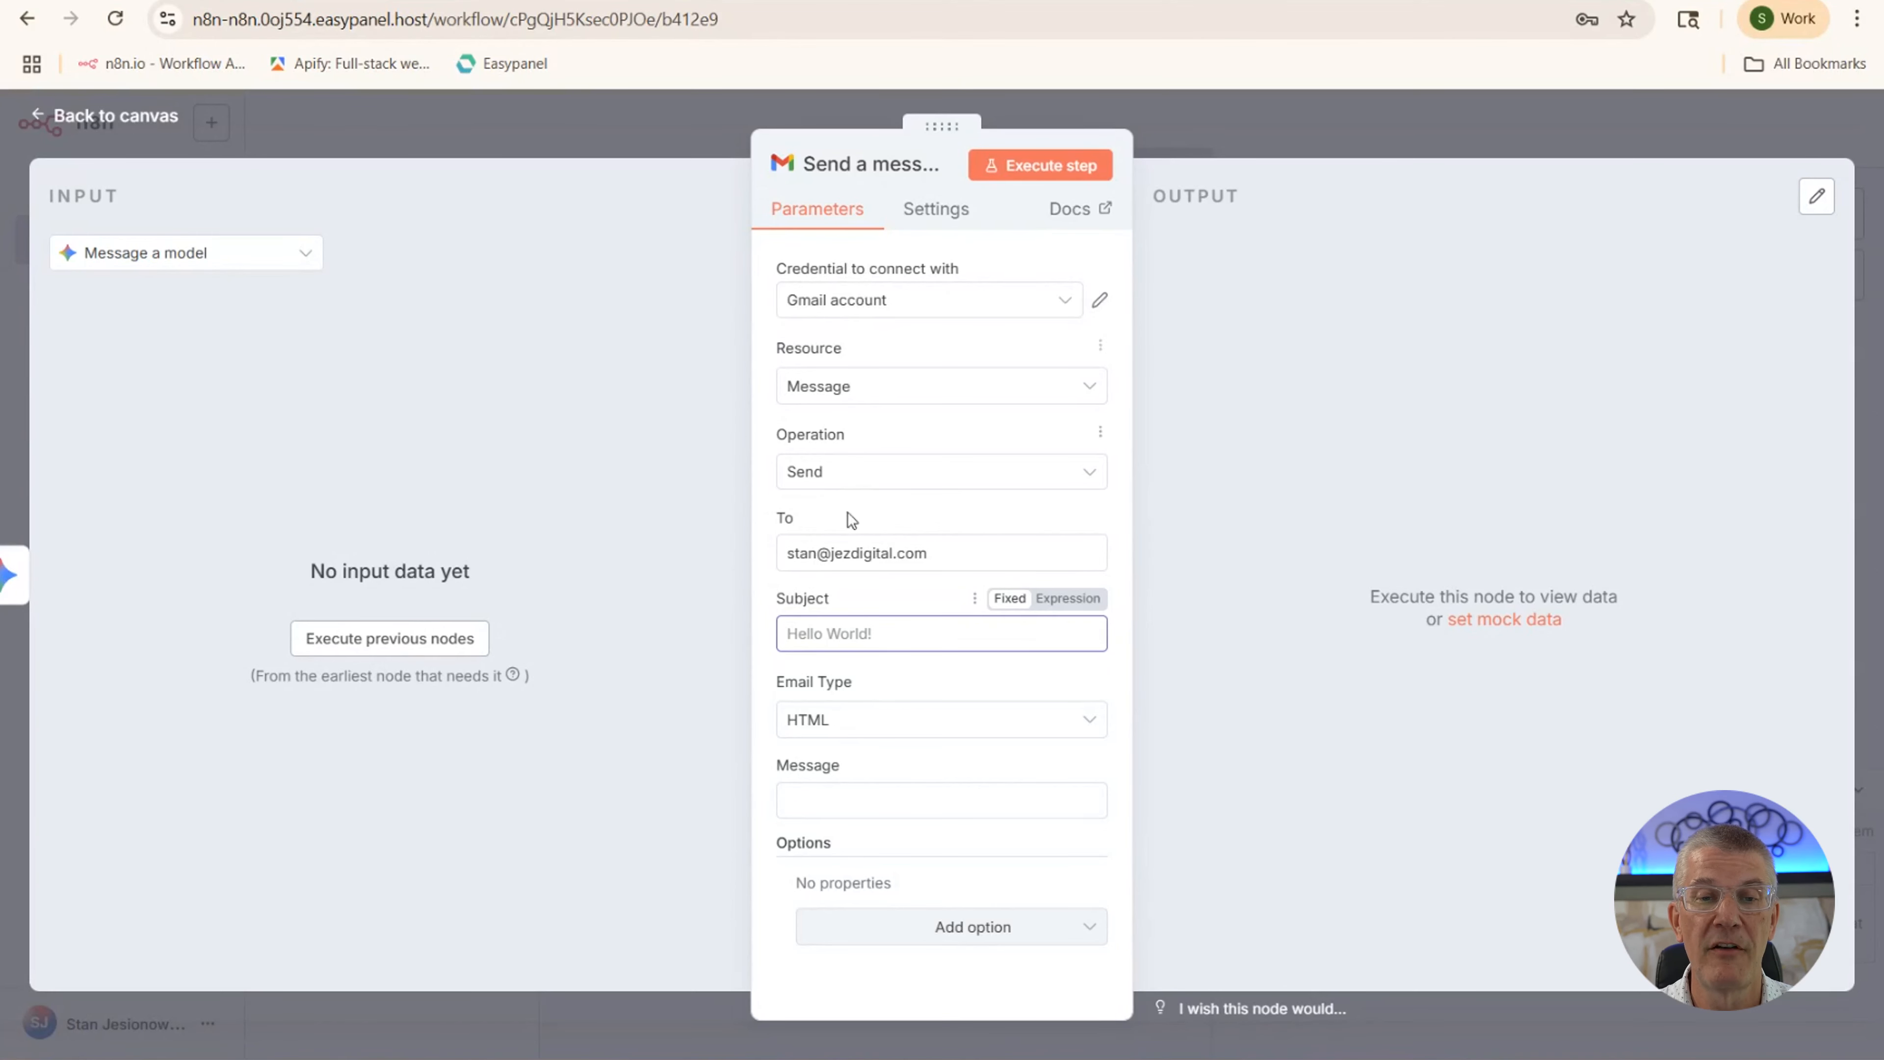
left_click(115, 132)
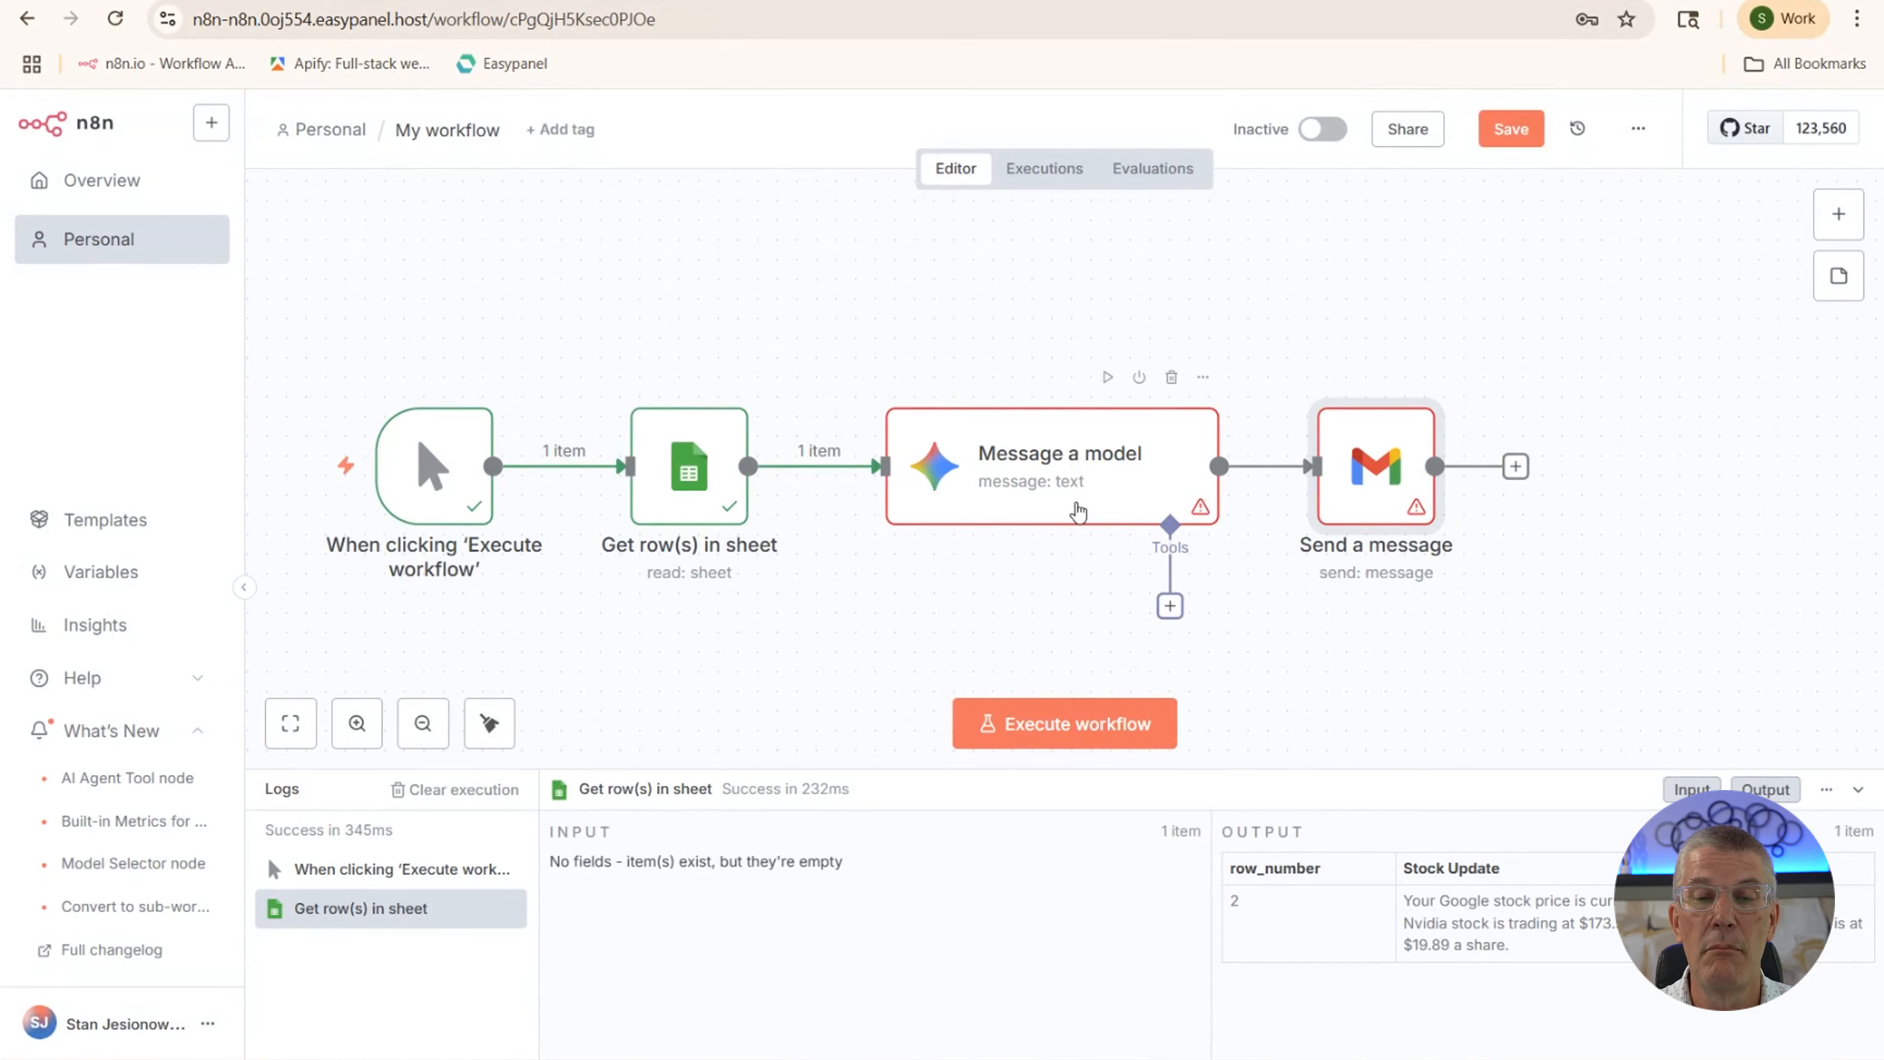
Choose a Gemini 2.5 flash model for the Message a model node and dismiss the error notifications
double_click(1078, 512)
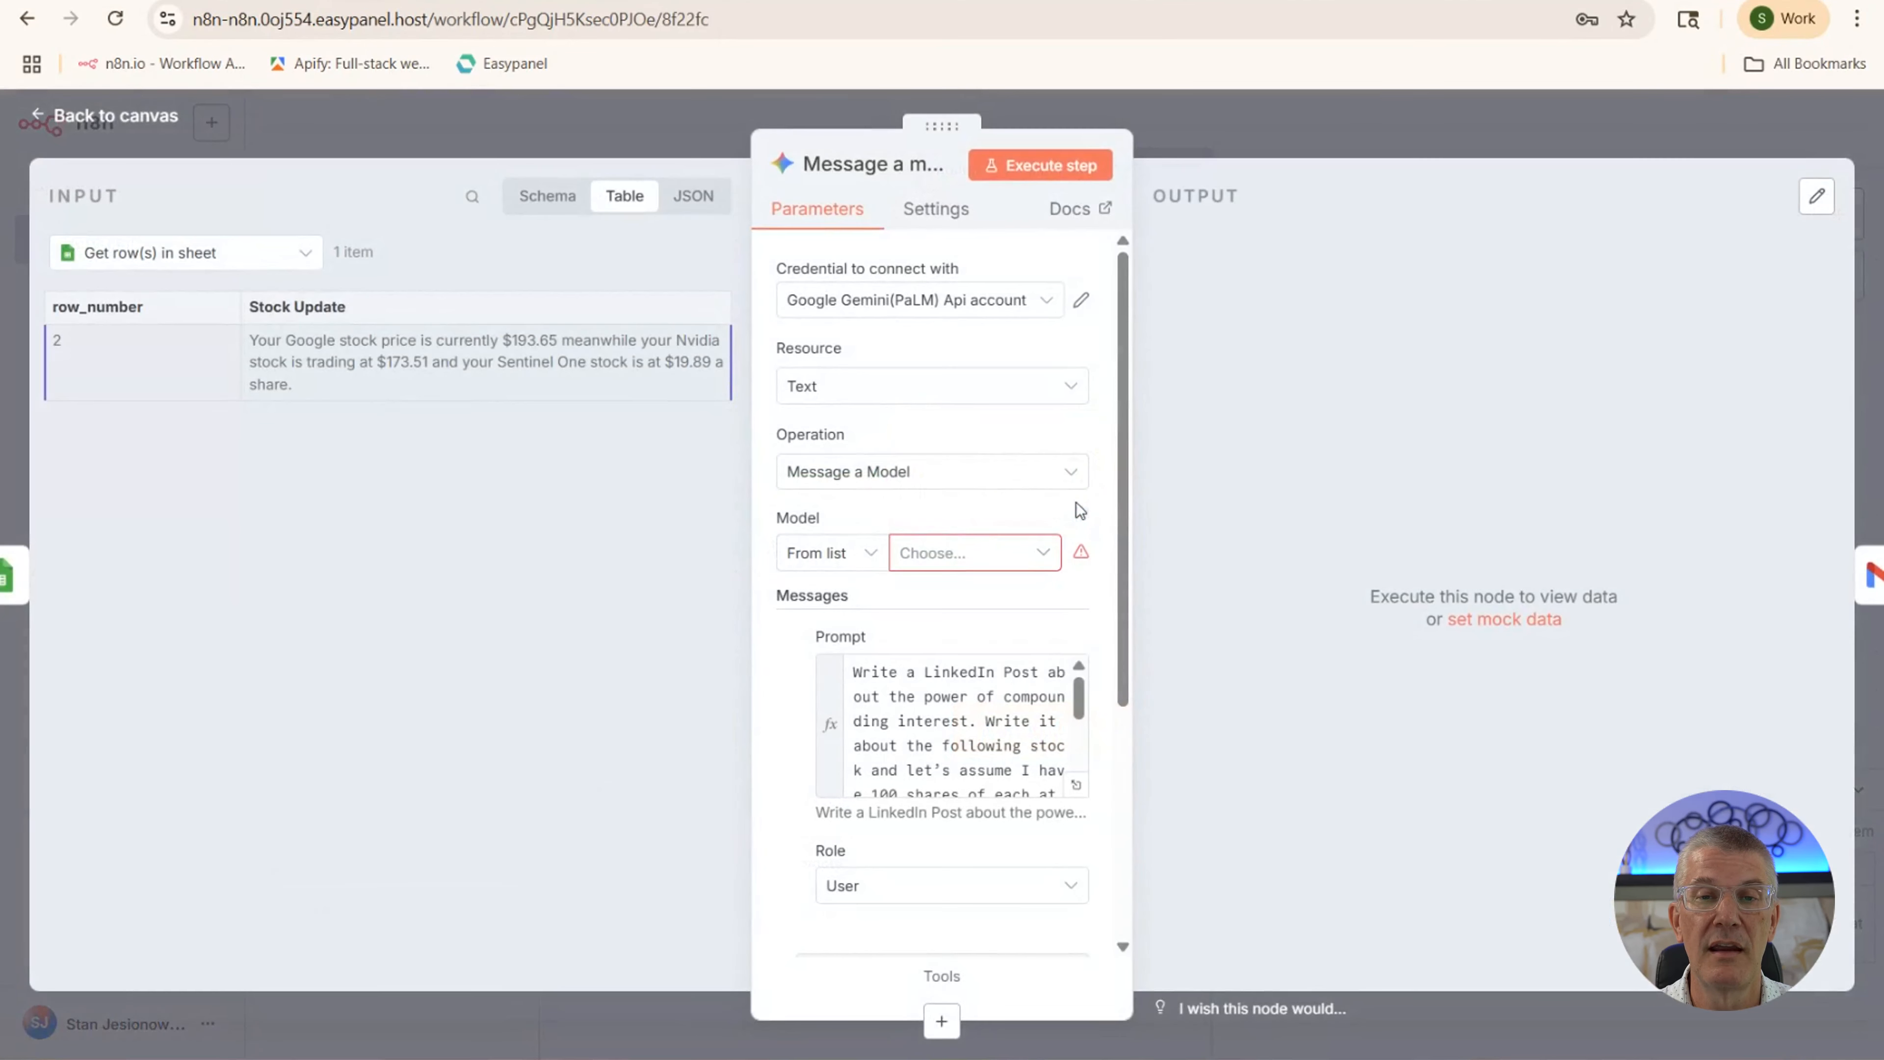
left_click(1068, 167)
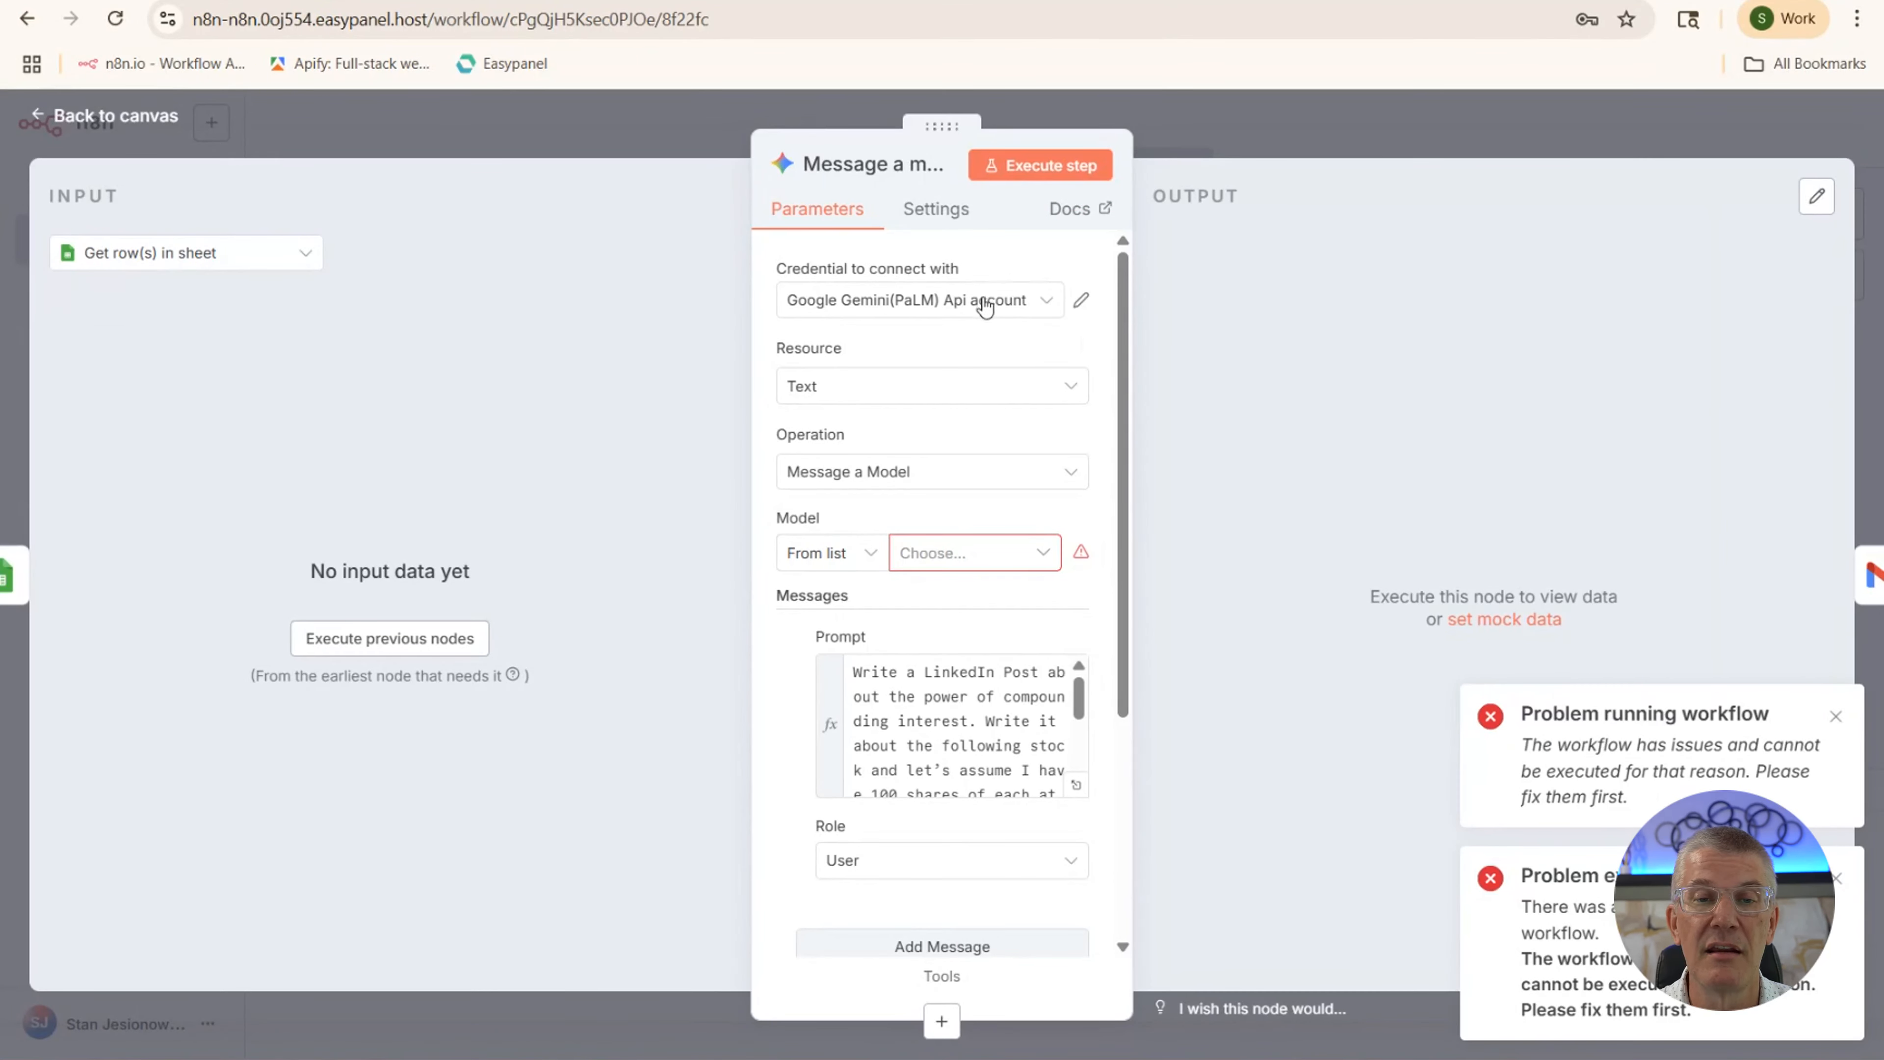
left_click(957, 563)
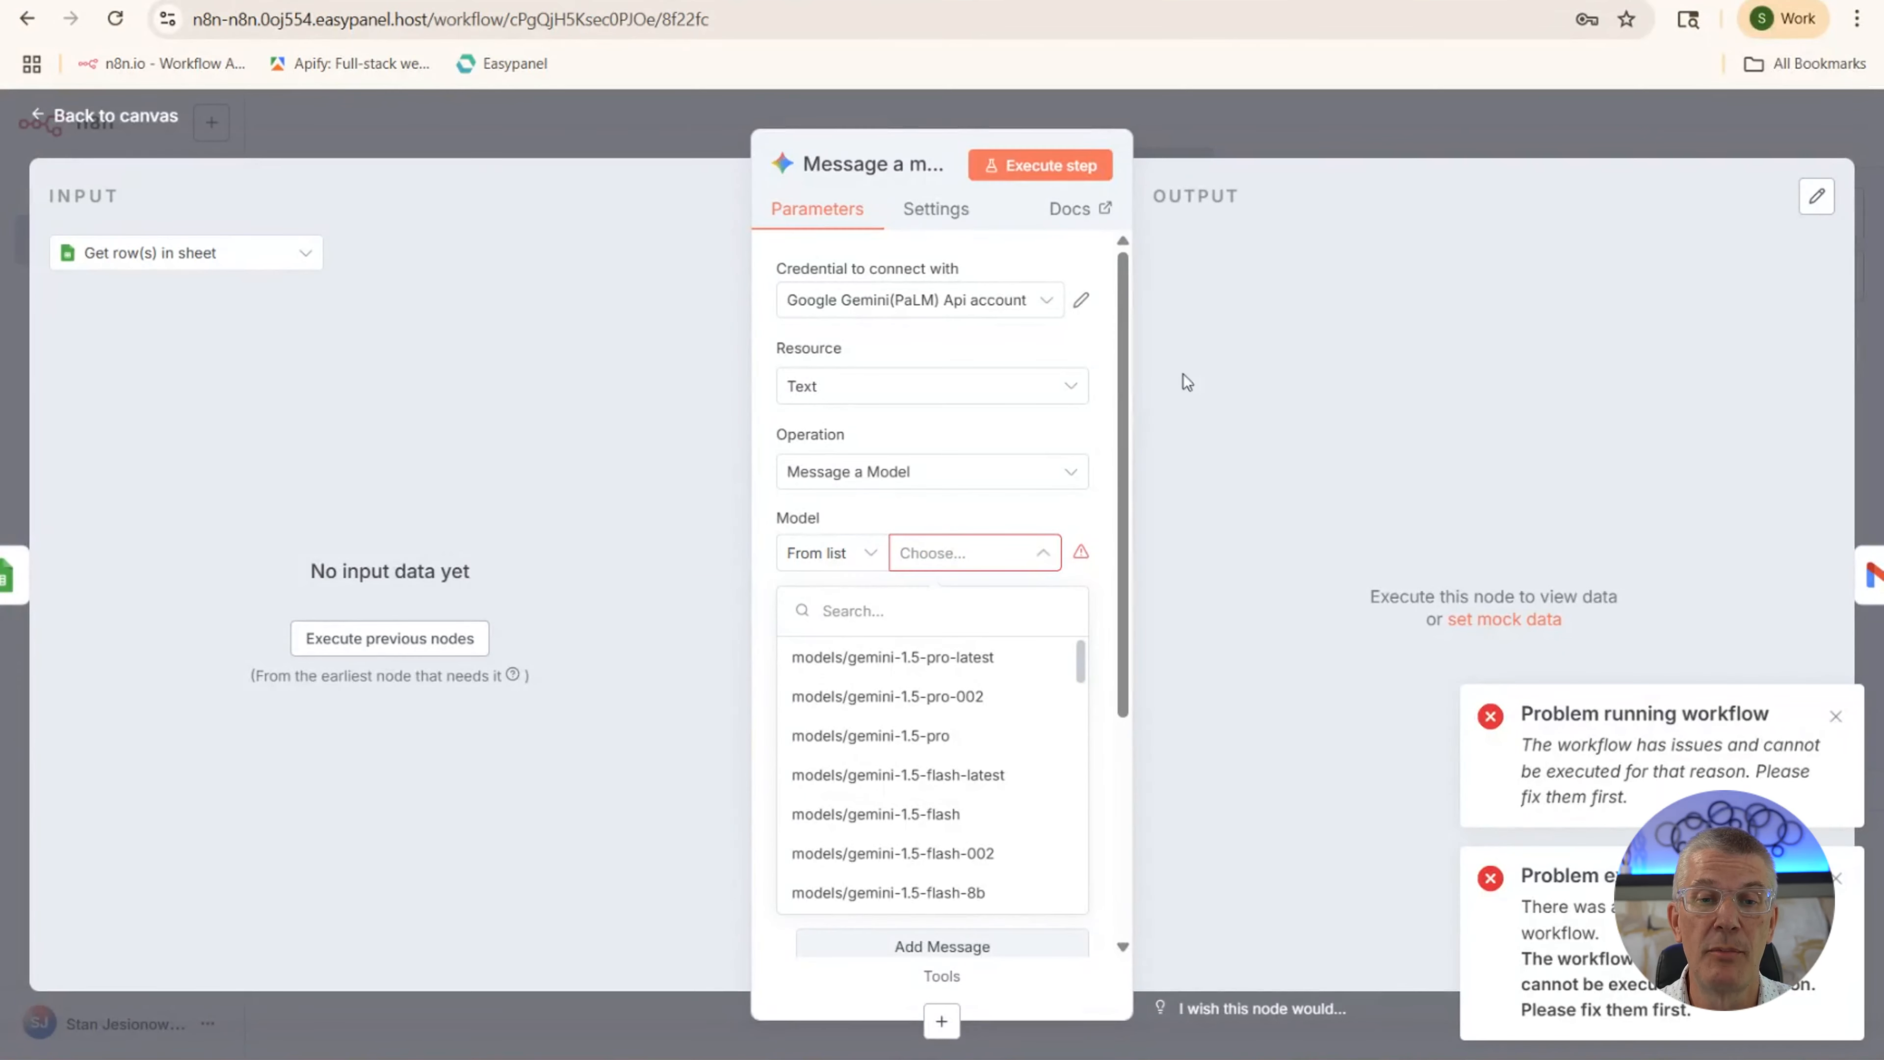
scroll(887, 755, "down", 3)
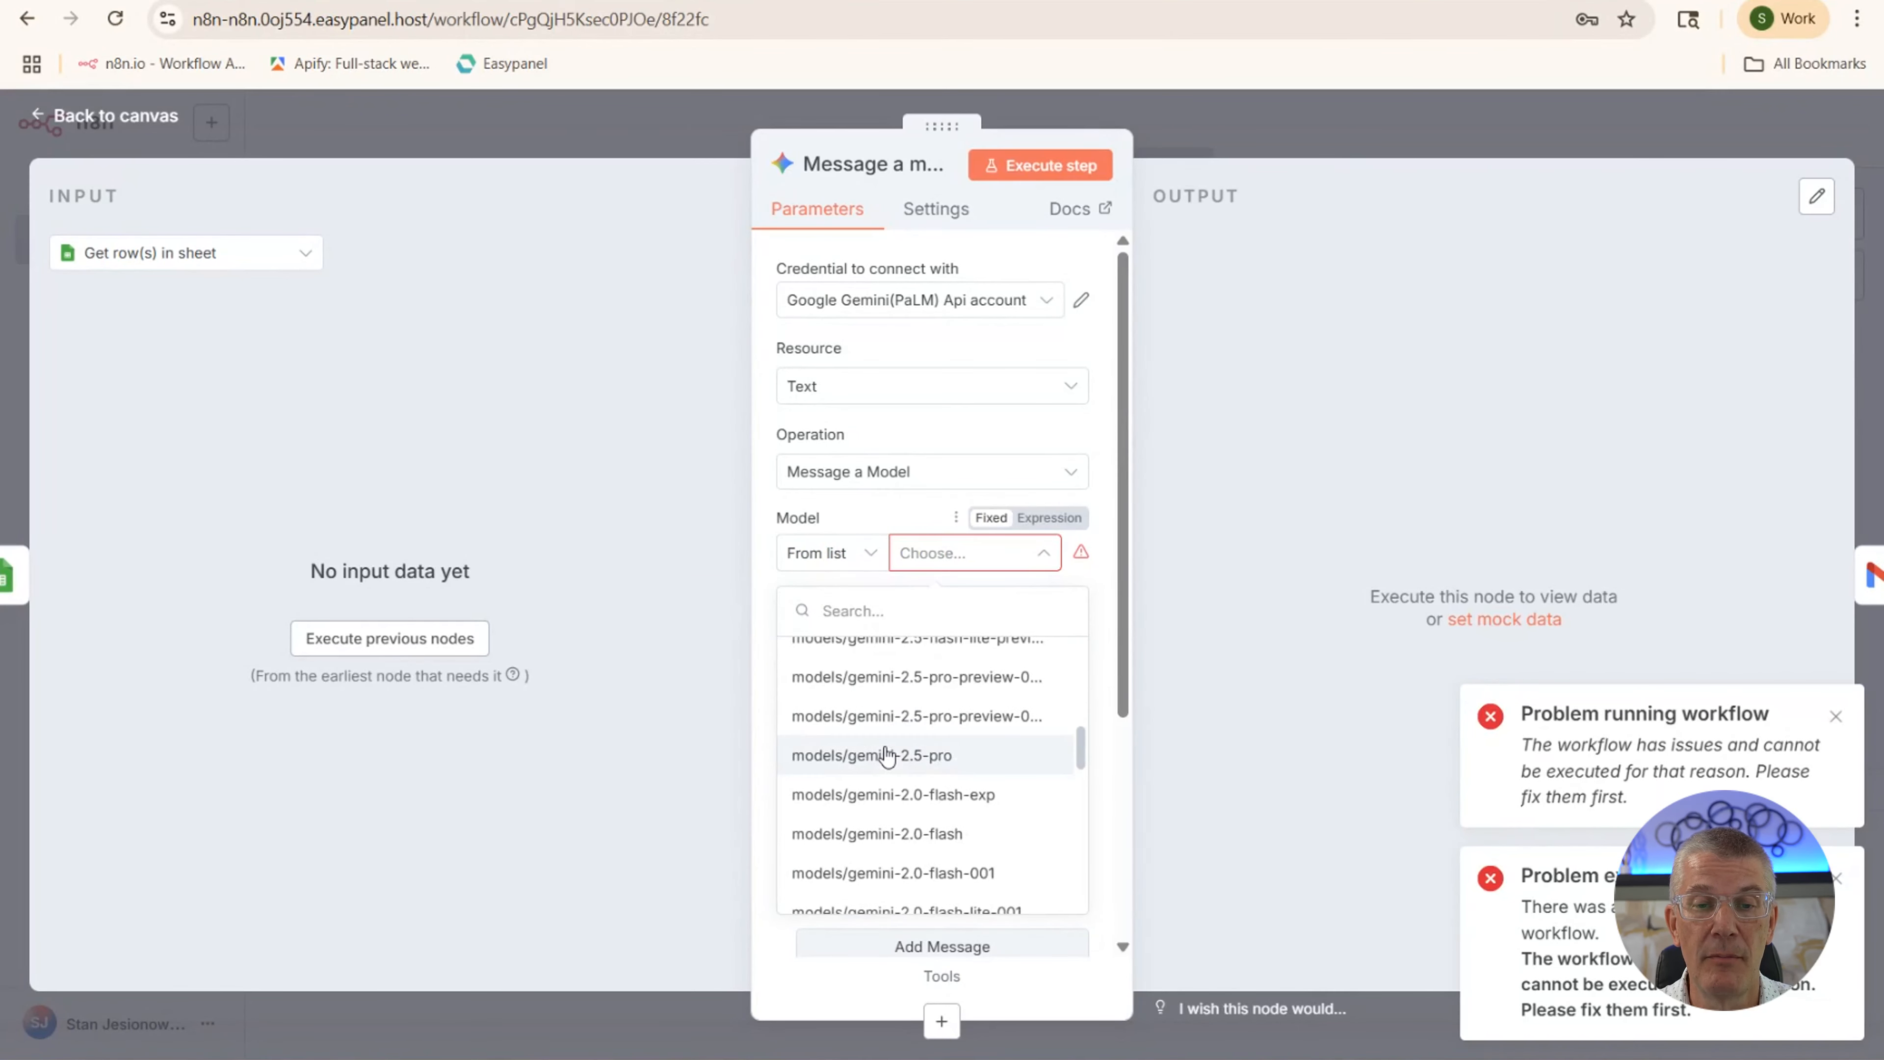
scroll(887, 755, "down", 2)
scroll(887, 753, "down", 3)
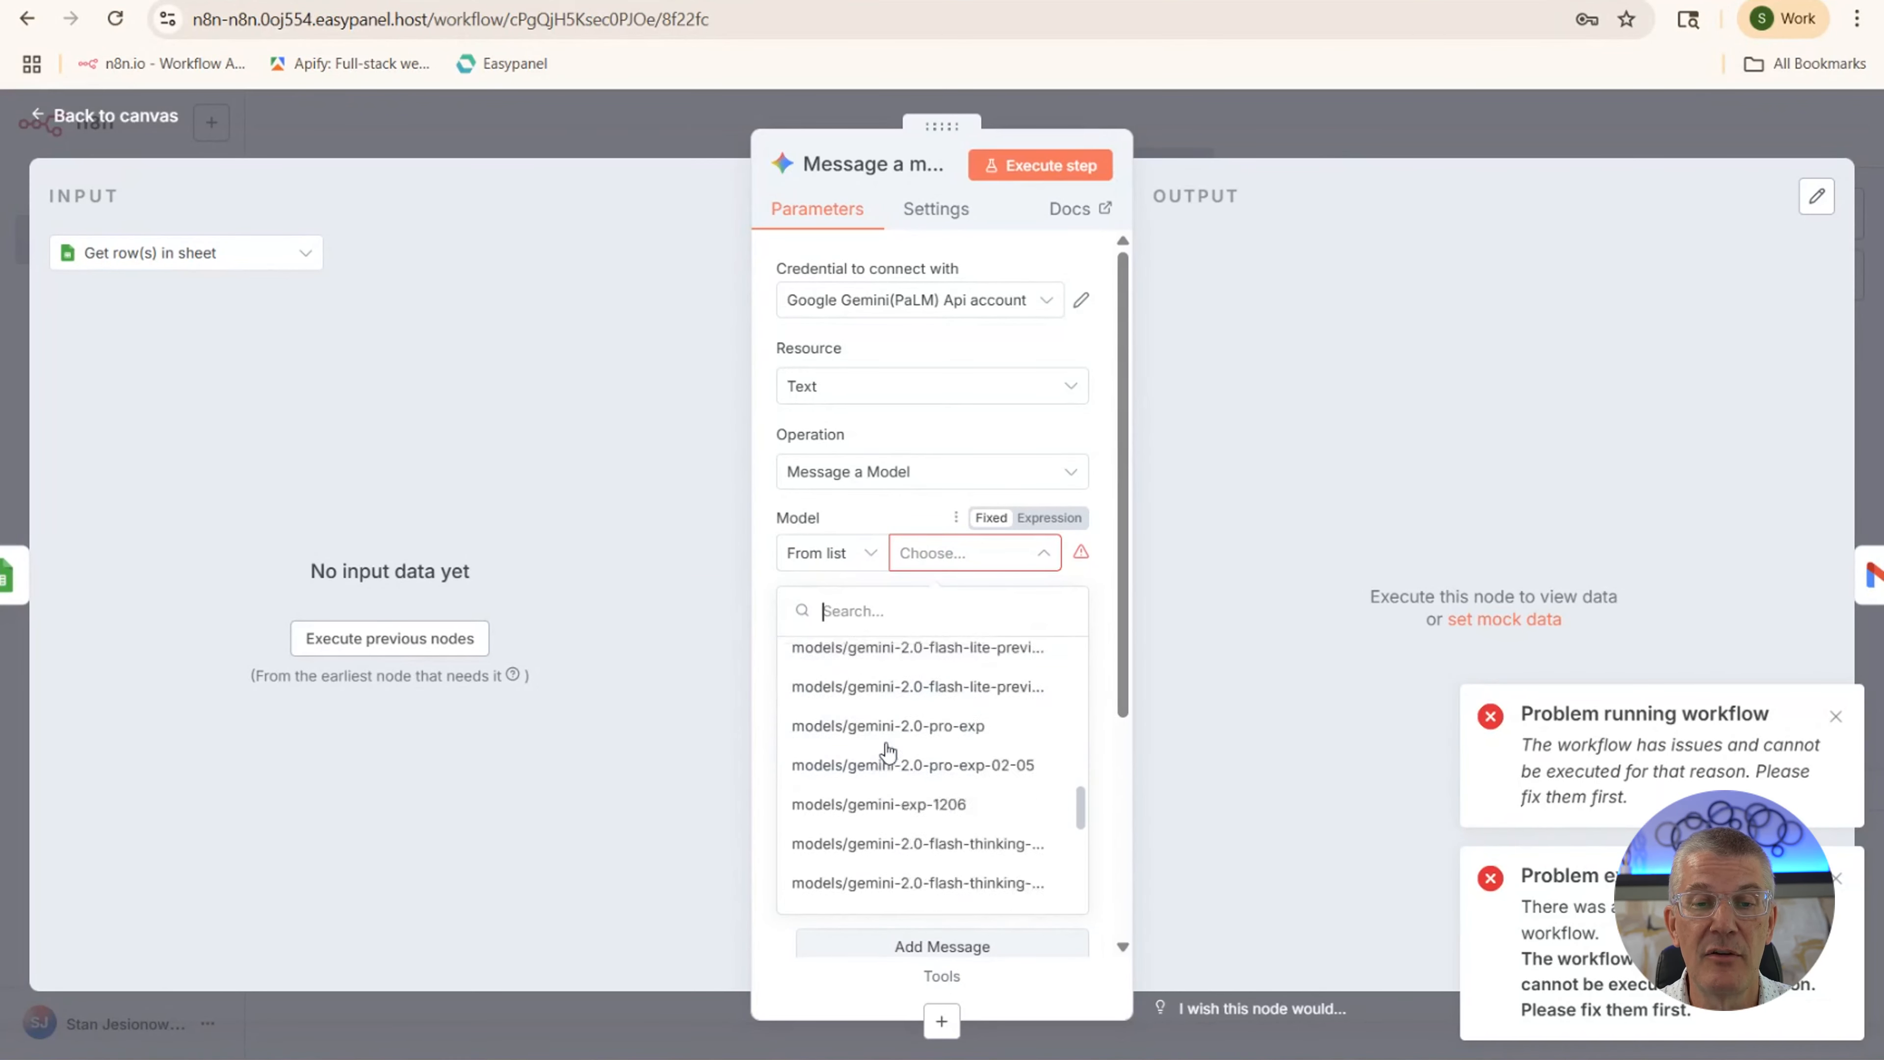
scroll(890, 765, "down", 5)
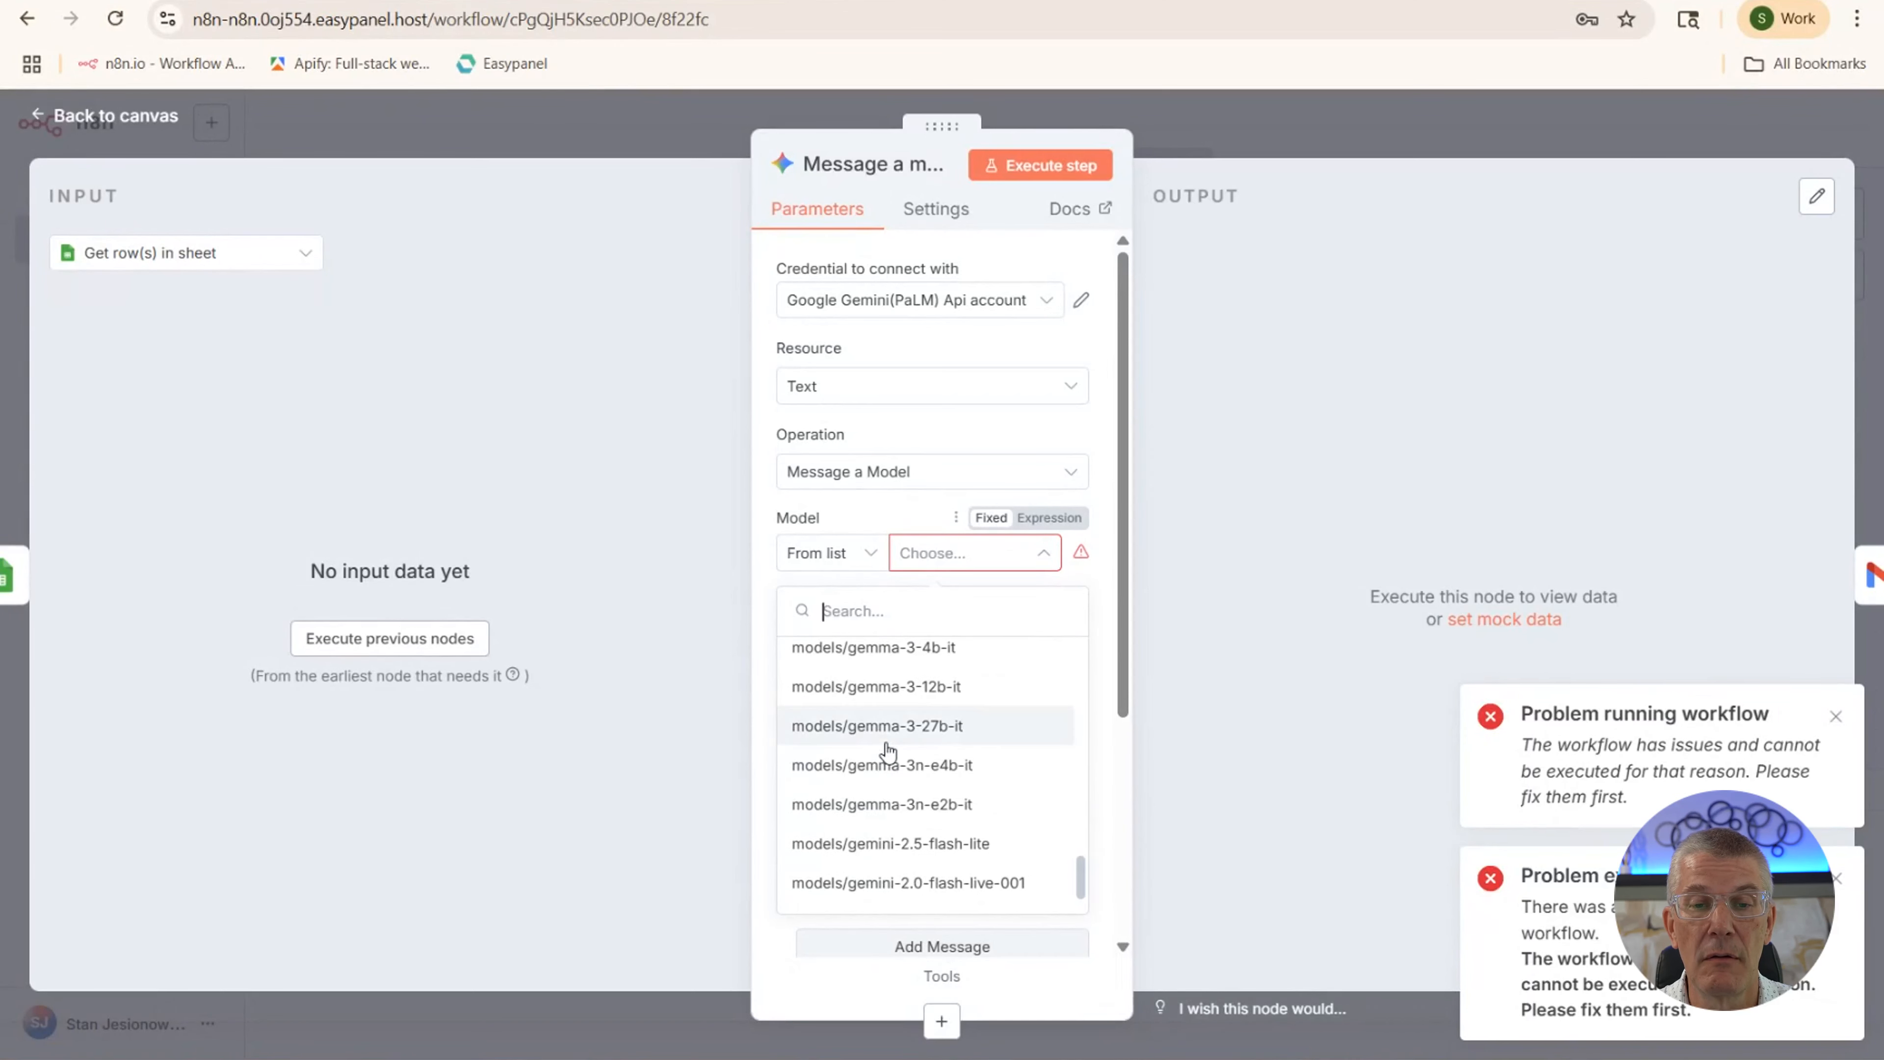
scroll(899, 817, "up", 5)
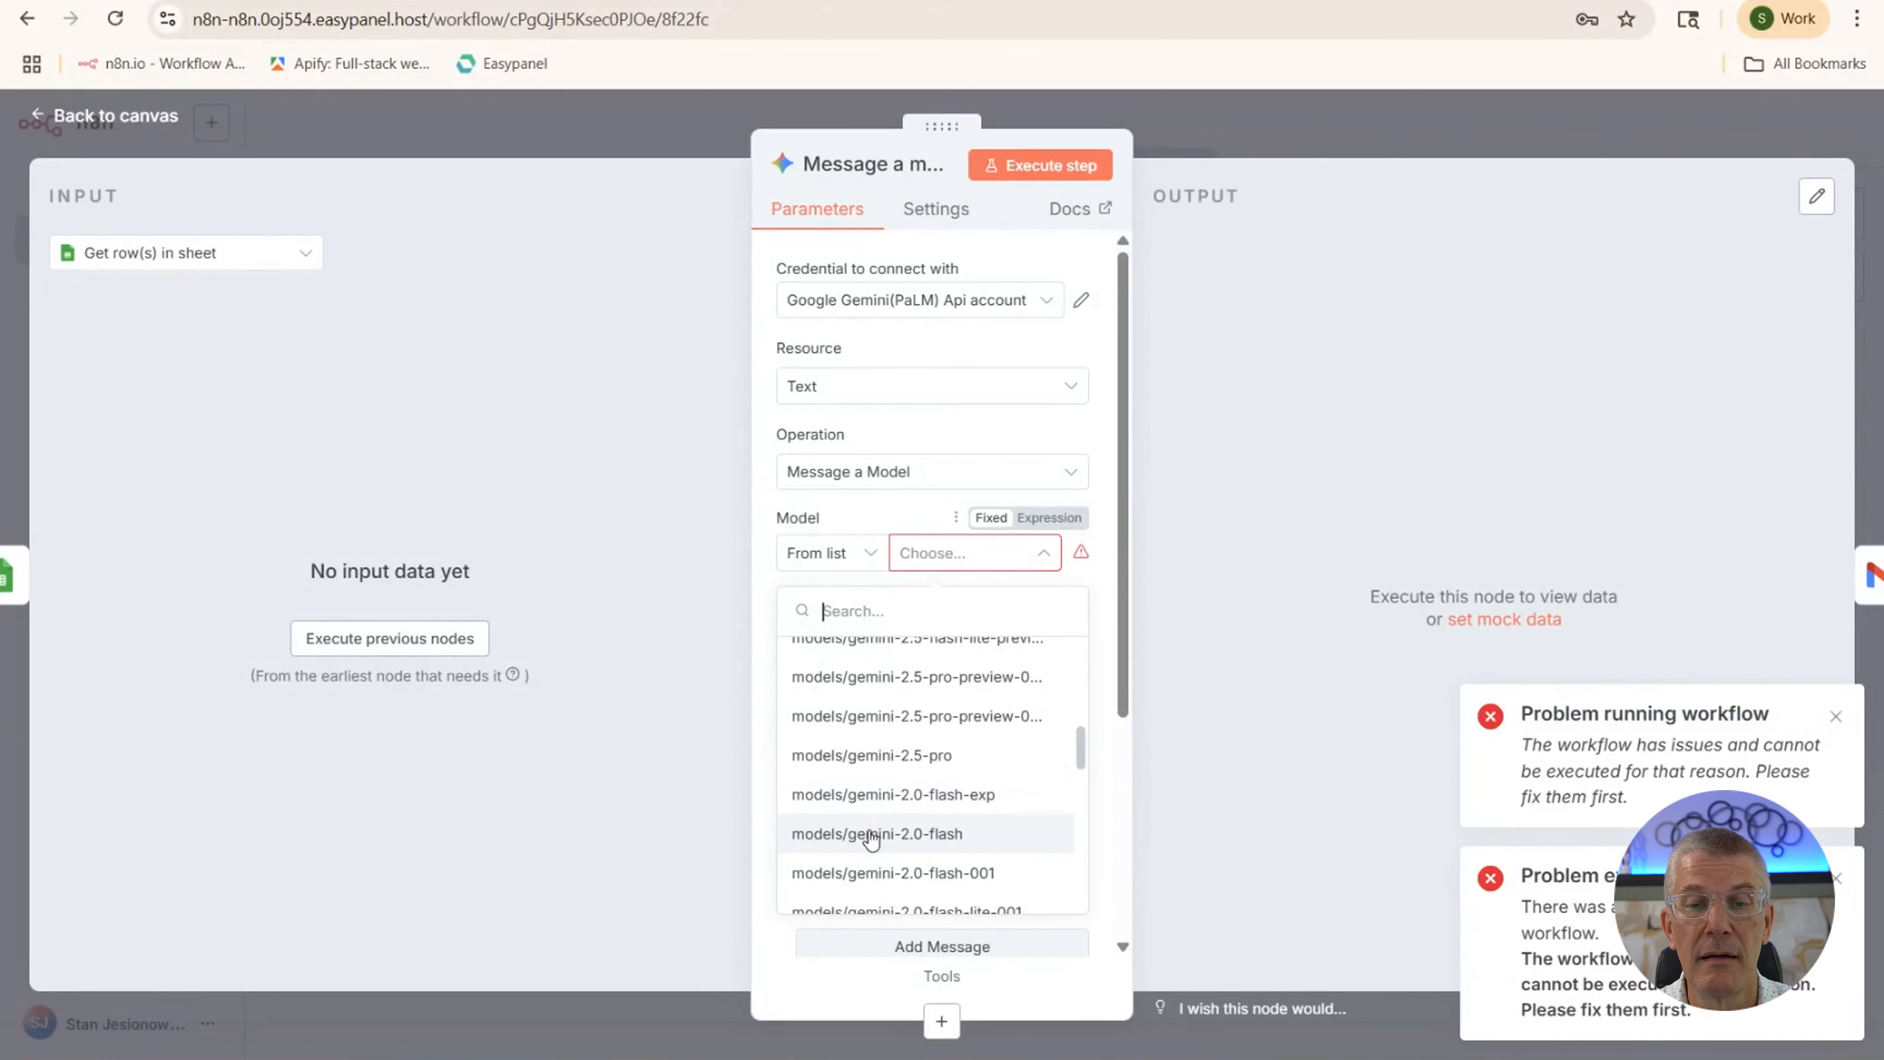
scroll(864, 753, "up", 5)
scroll(866, 751, "down", 4)
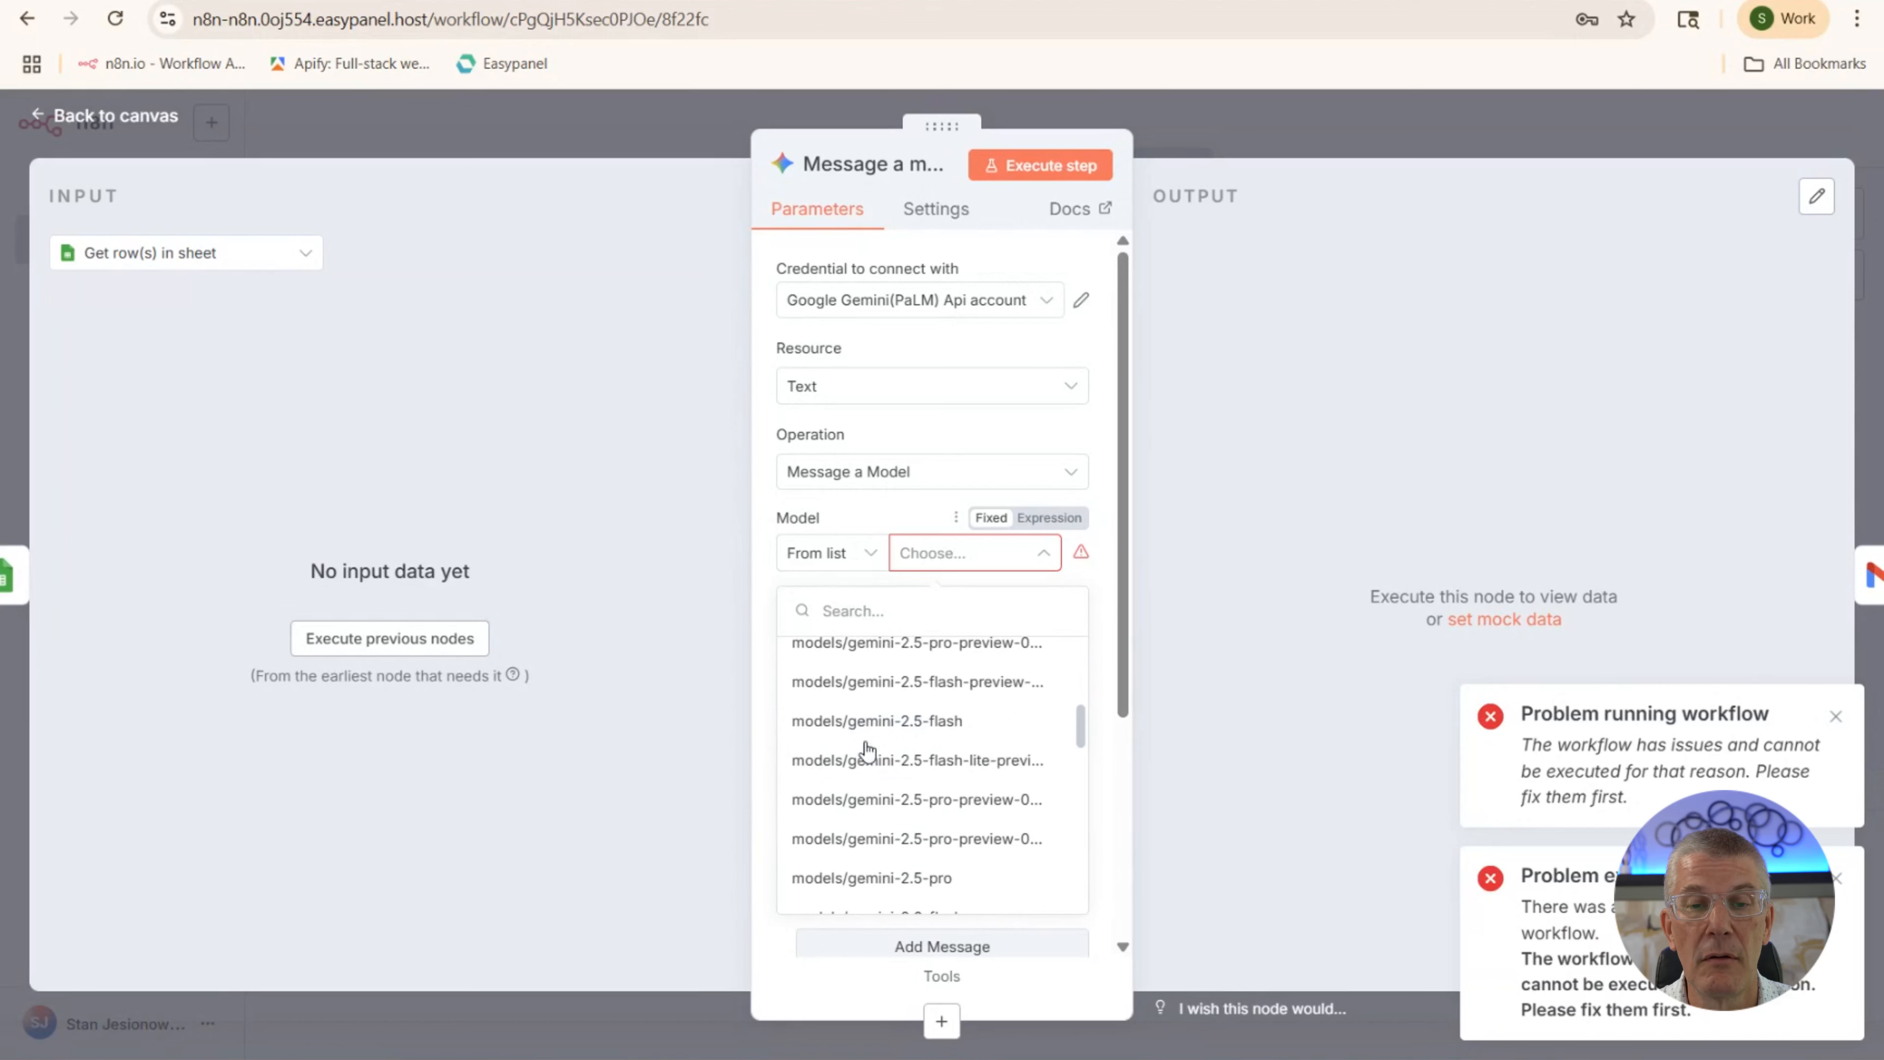
left_click(864, 731)
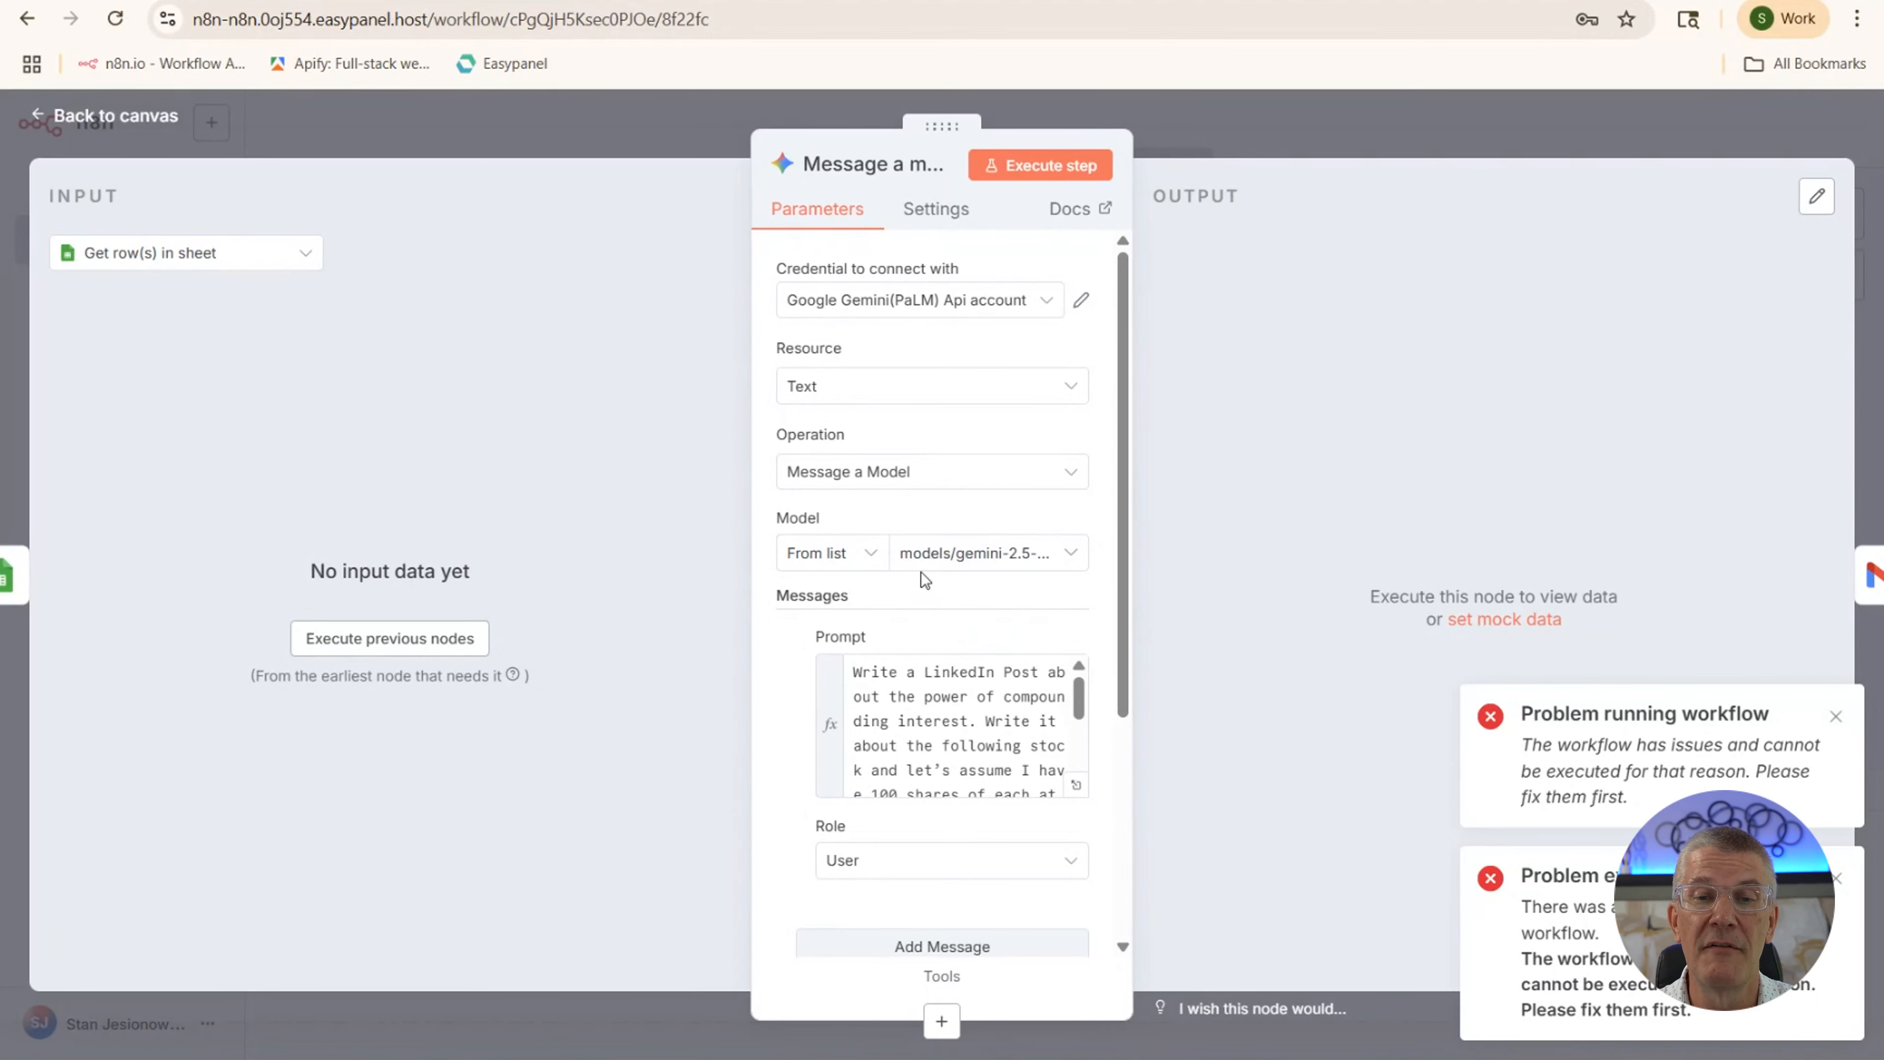
left_click(1835, 715)
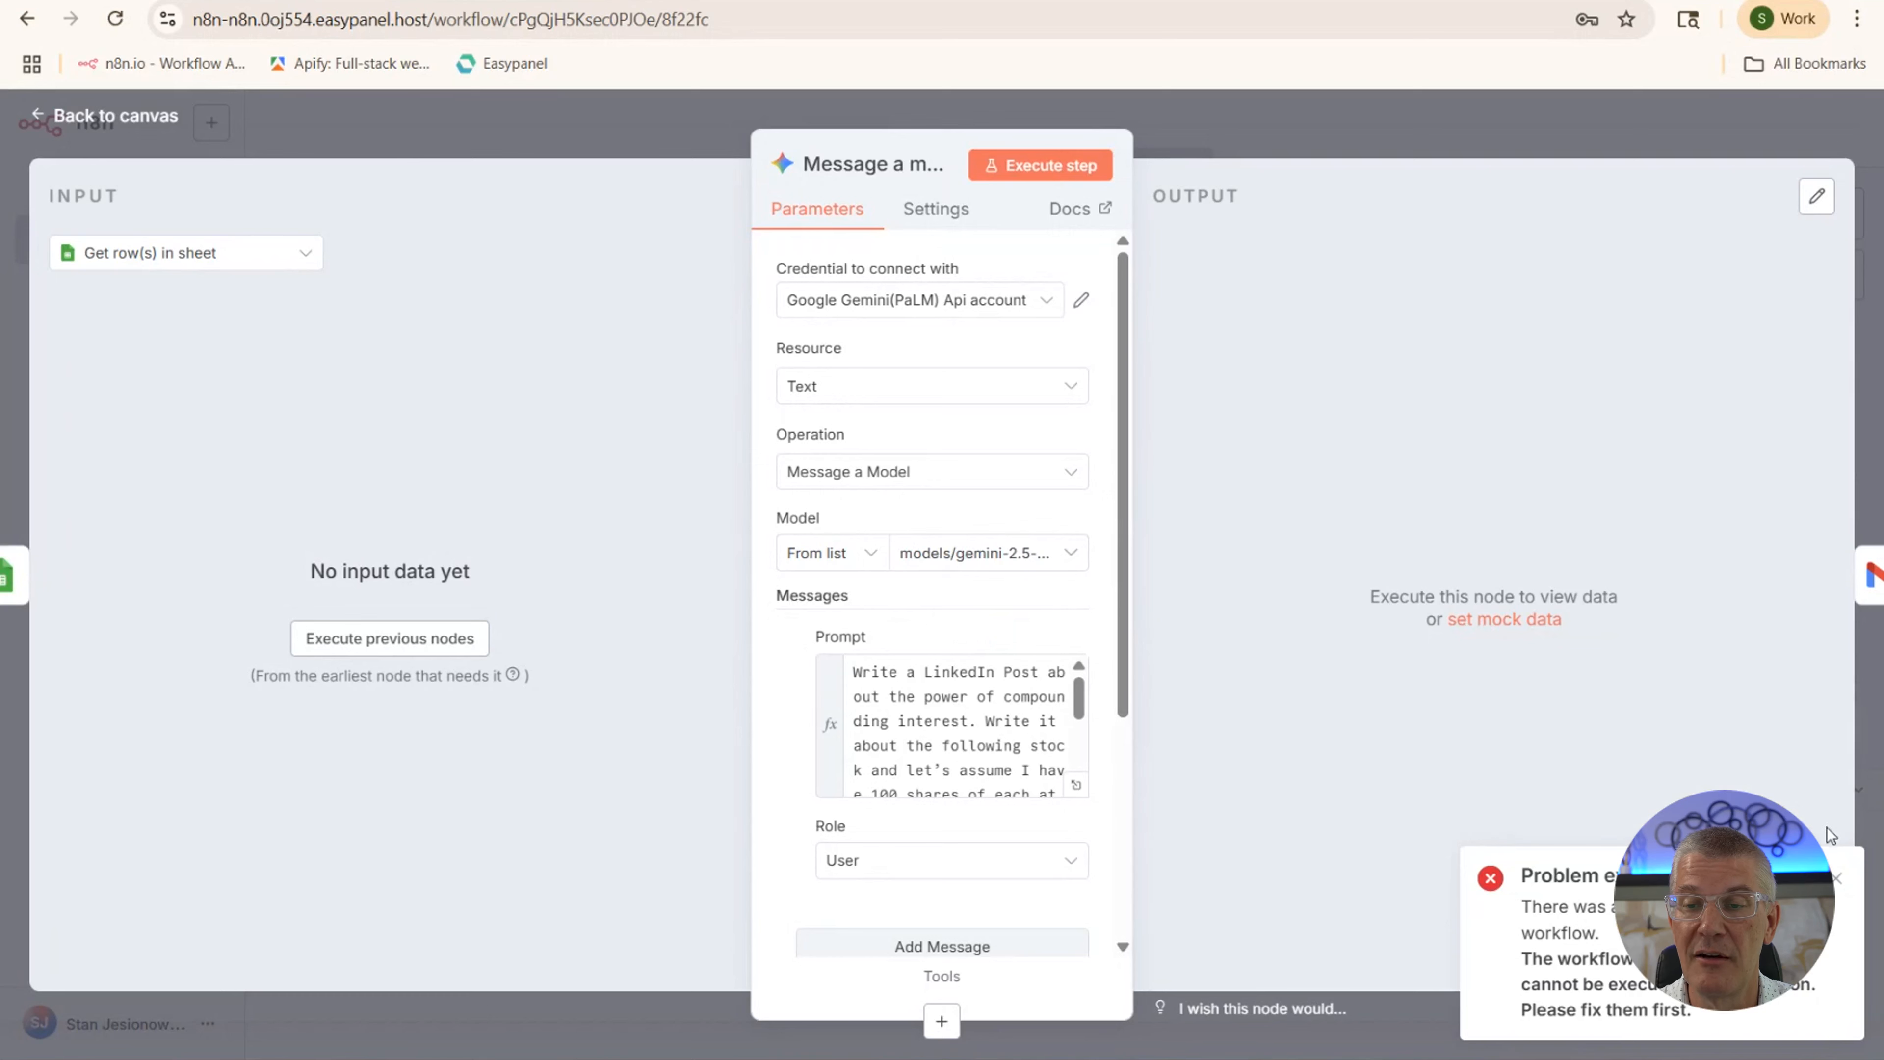
left_click(1836, 885)
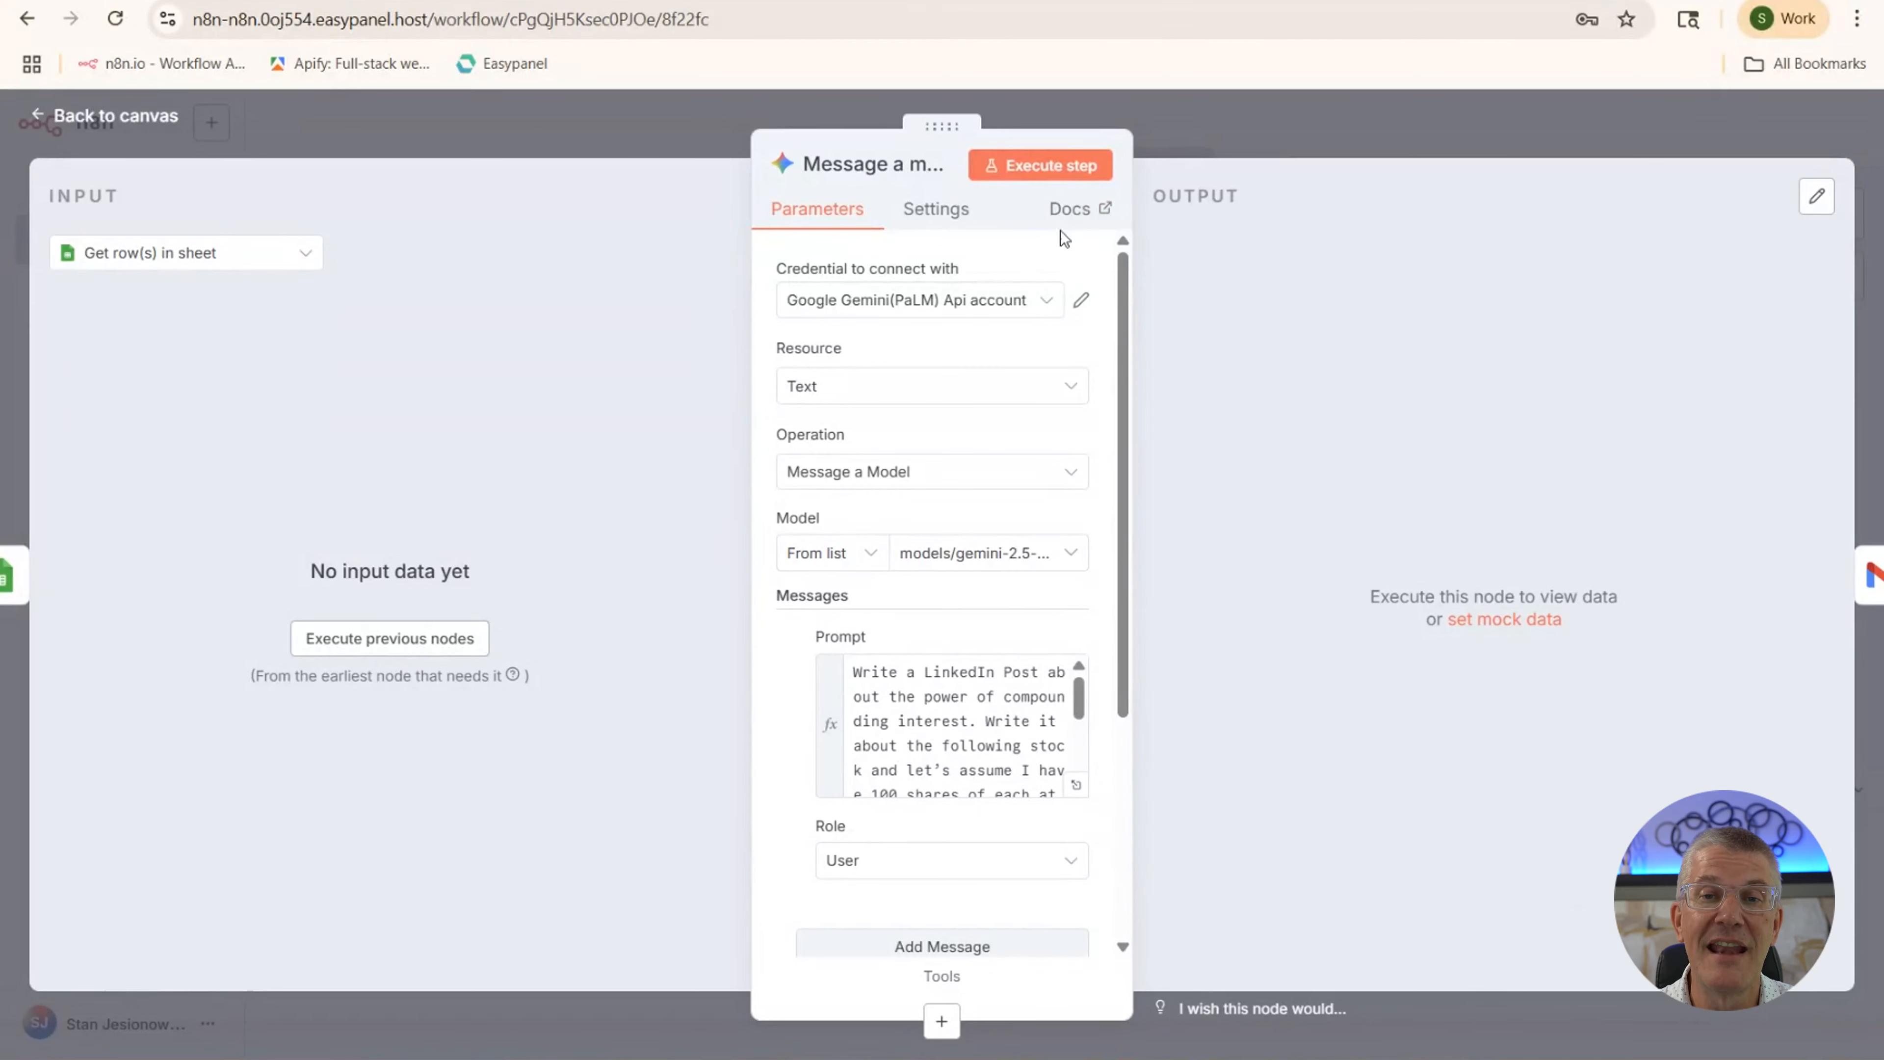
Run the Gemini step to produce the LinkedIn post with 30-year compounding projections
left_click(1048, 167)
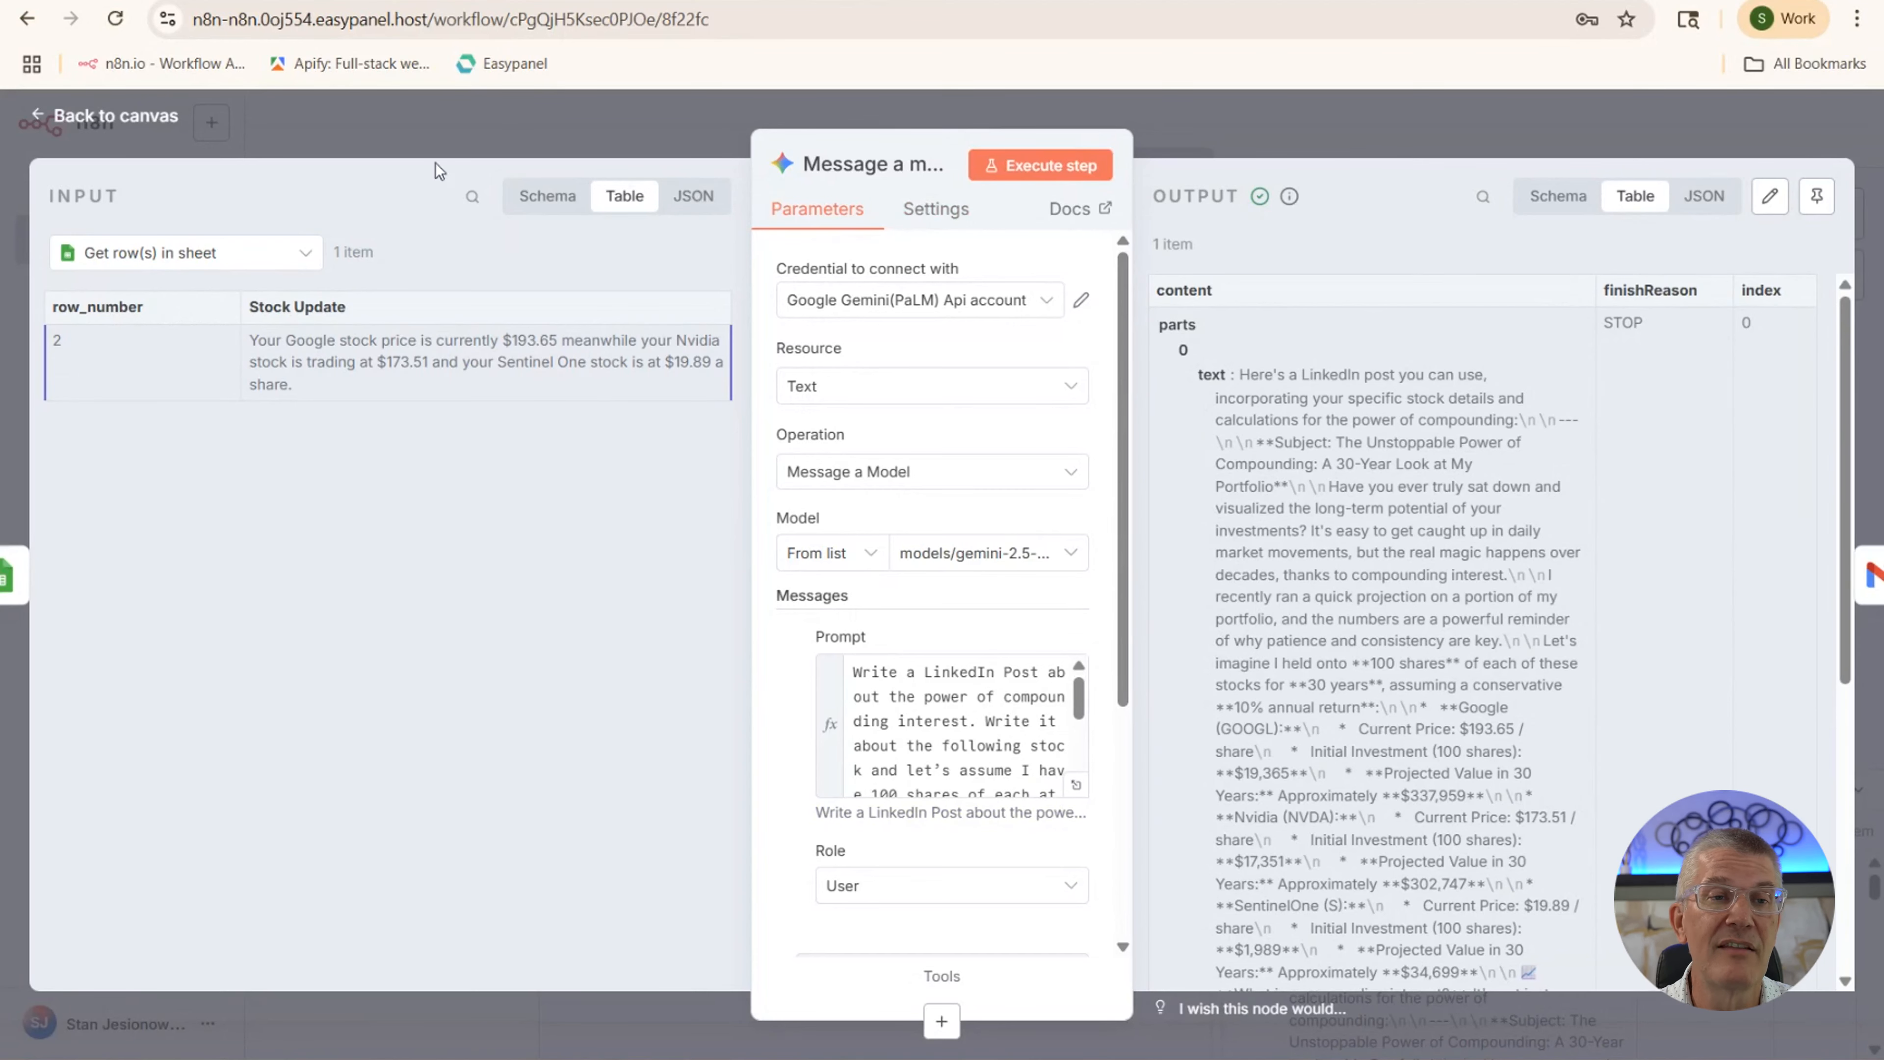
left_click(159, 115)
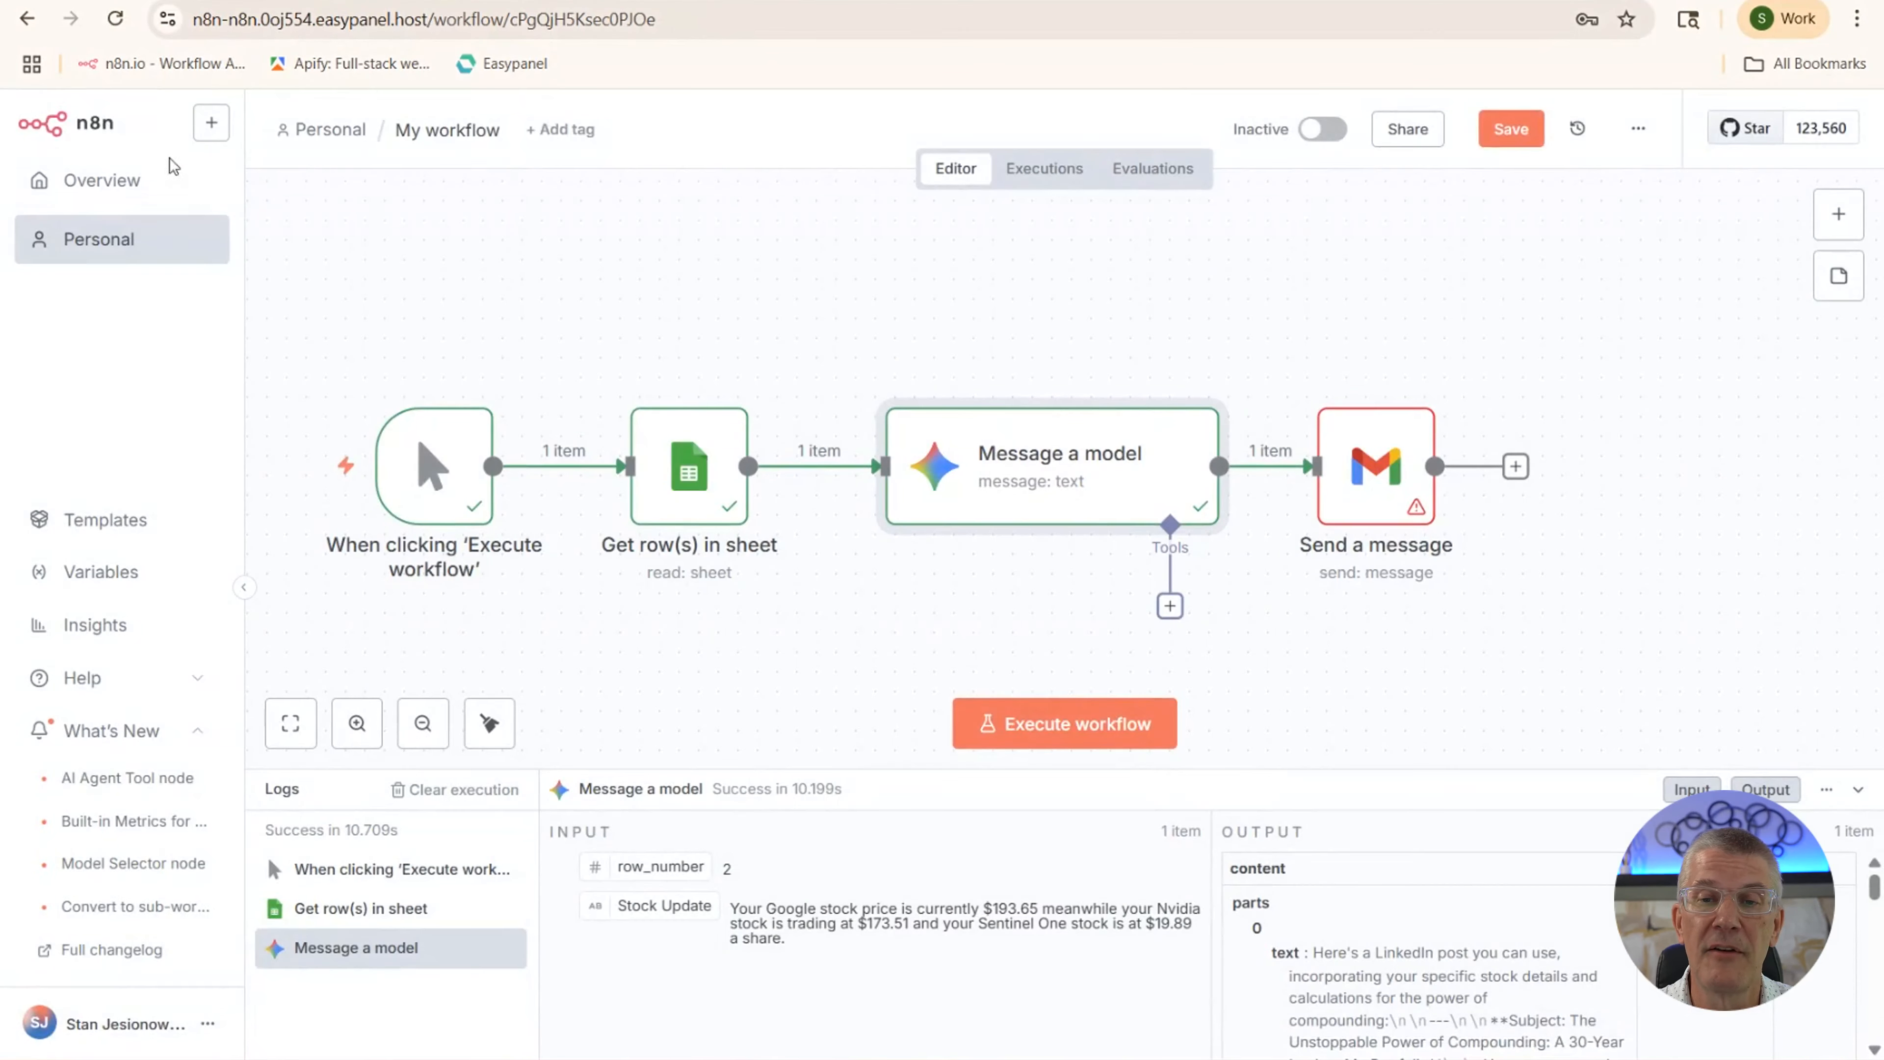
Open the Gmail Send a message node and copy the {{$json.content.parts[0].text}} expression from Google Docs
left_click(1373, 512)
double_click(1372, 512)
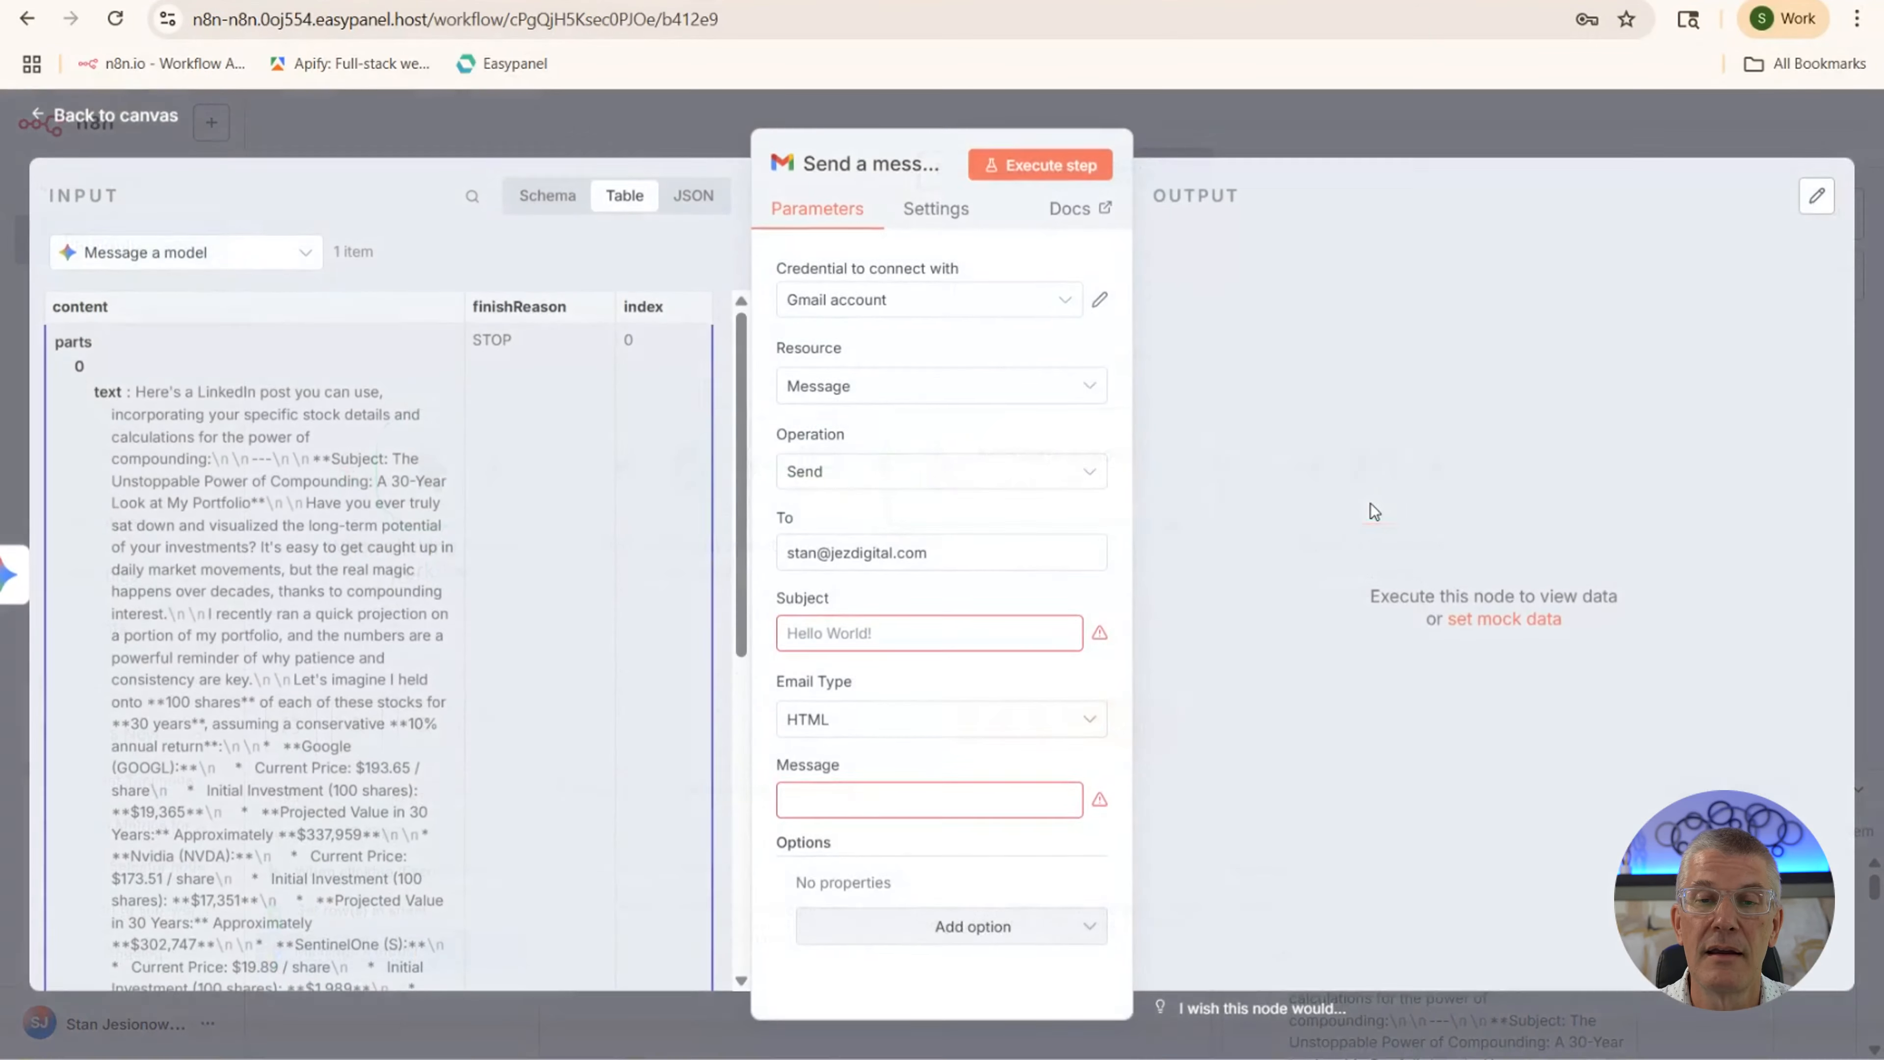
left_click(686, 1)
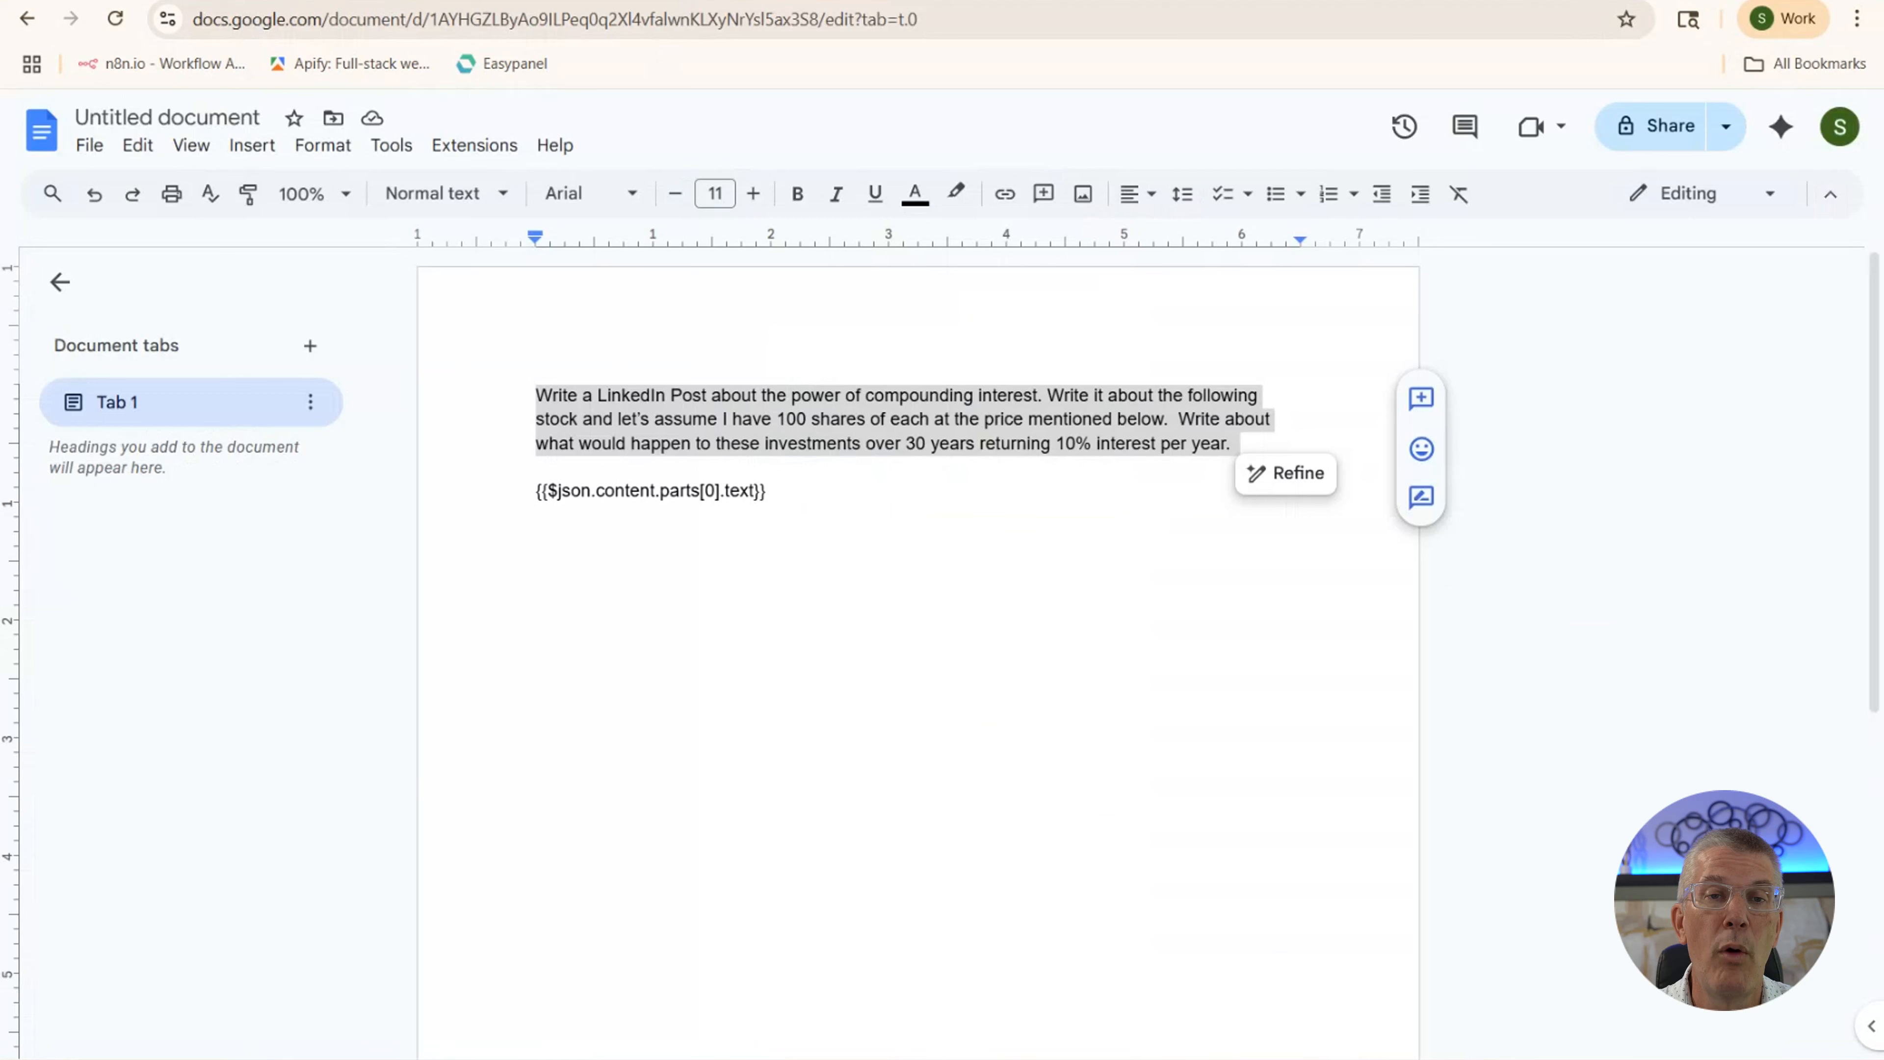
left_click_drag(775, 489, 516, 488)
key("ctrl+c")
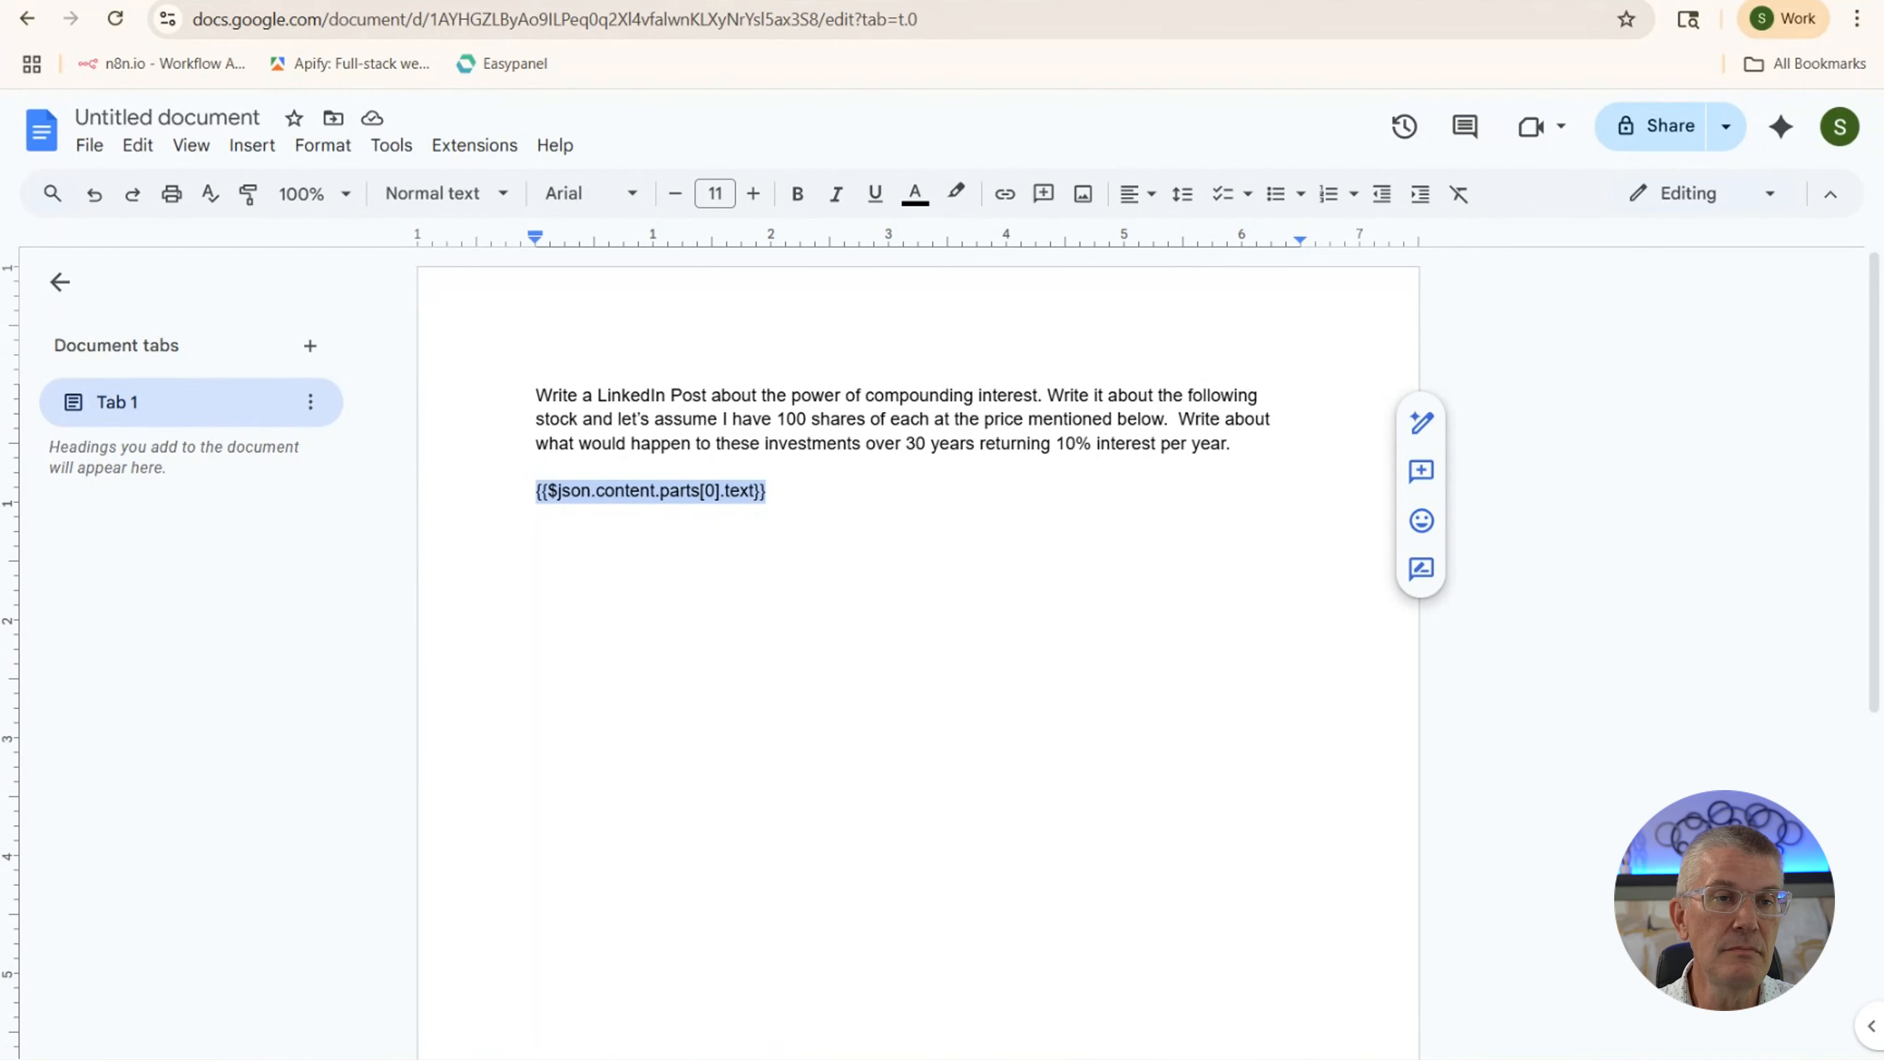
left_click(327, 2)
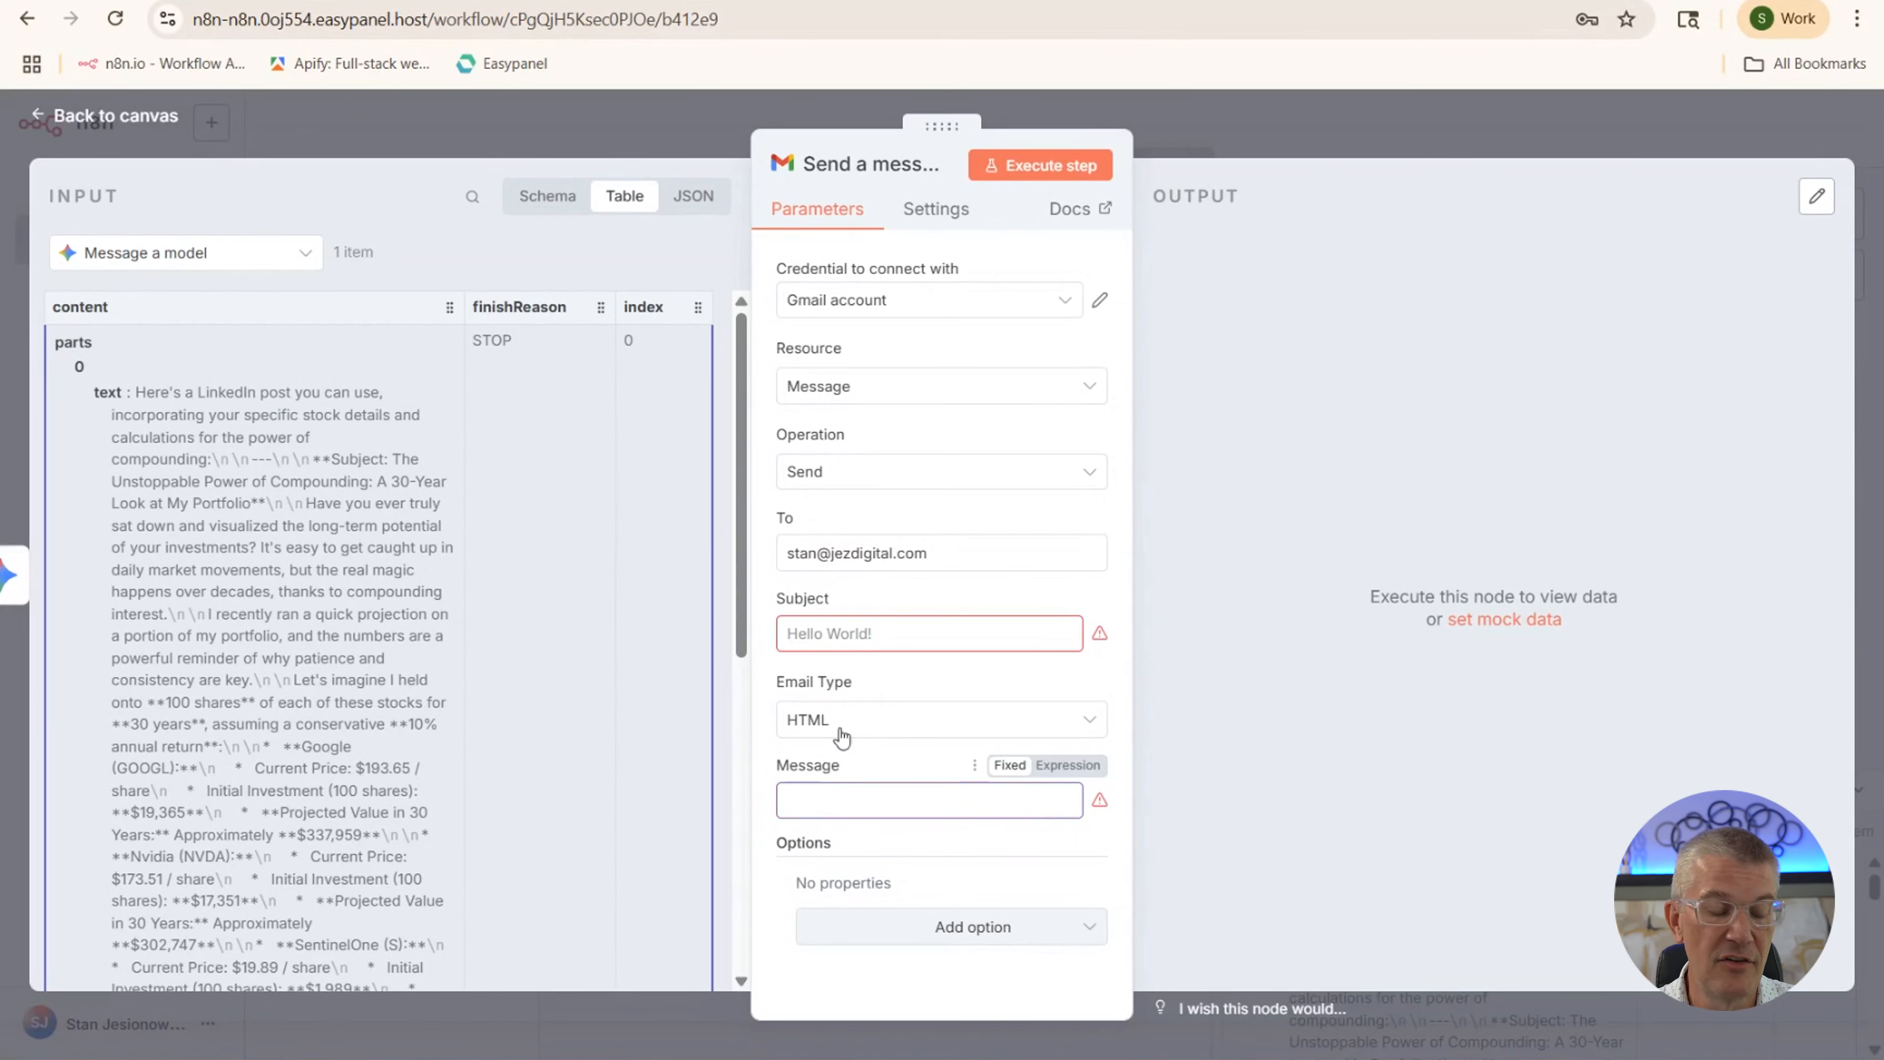
Set the Gmail message to the pasted Gemini expression and the subject to 'LinkedIn Article'
key("ctrl+v")
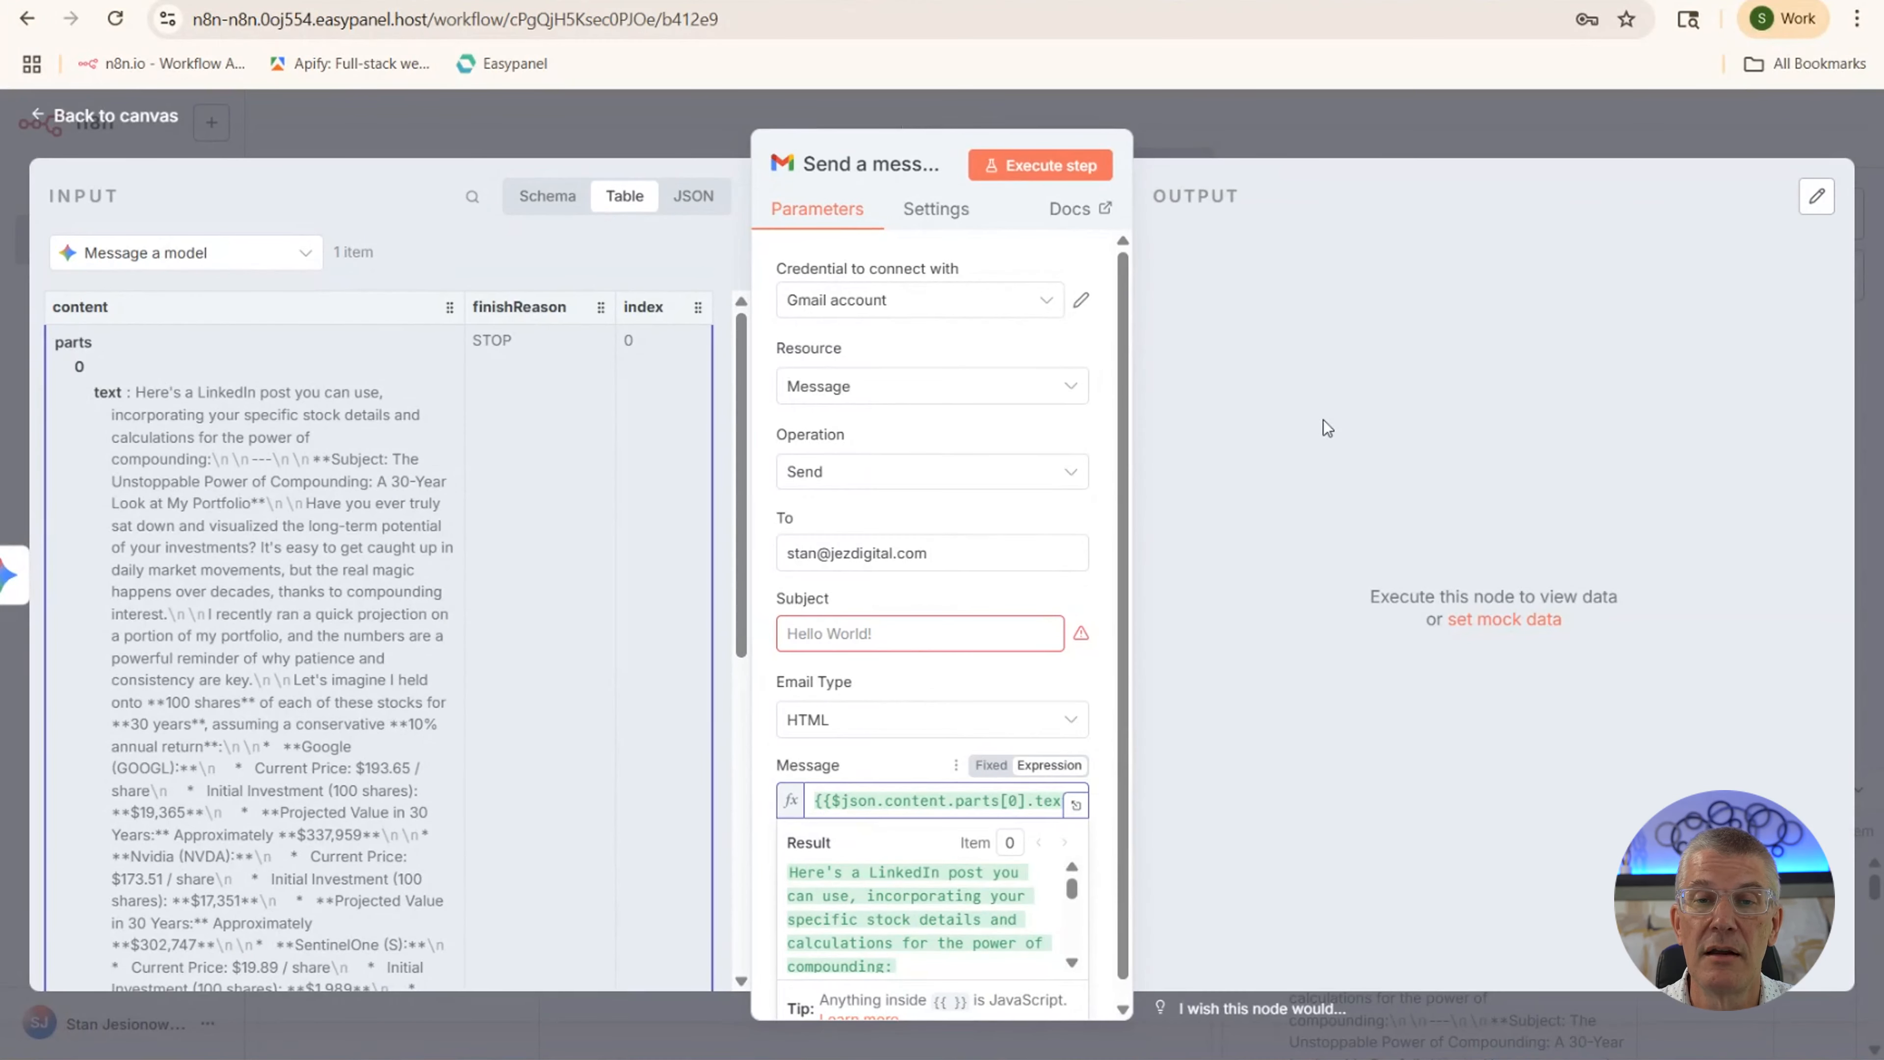
left_click(895, 631)
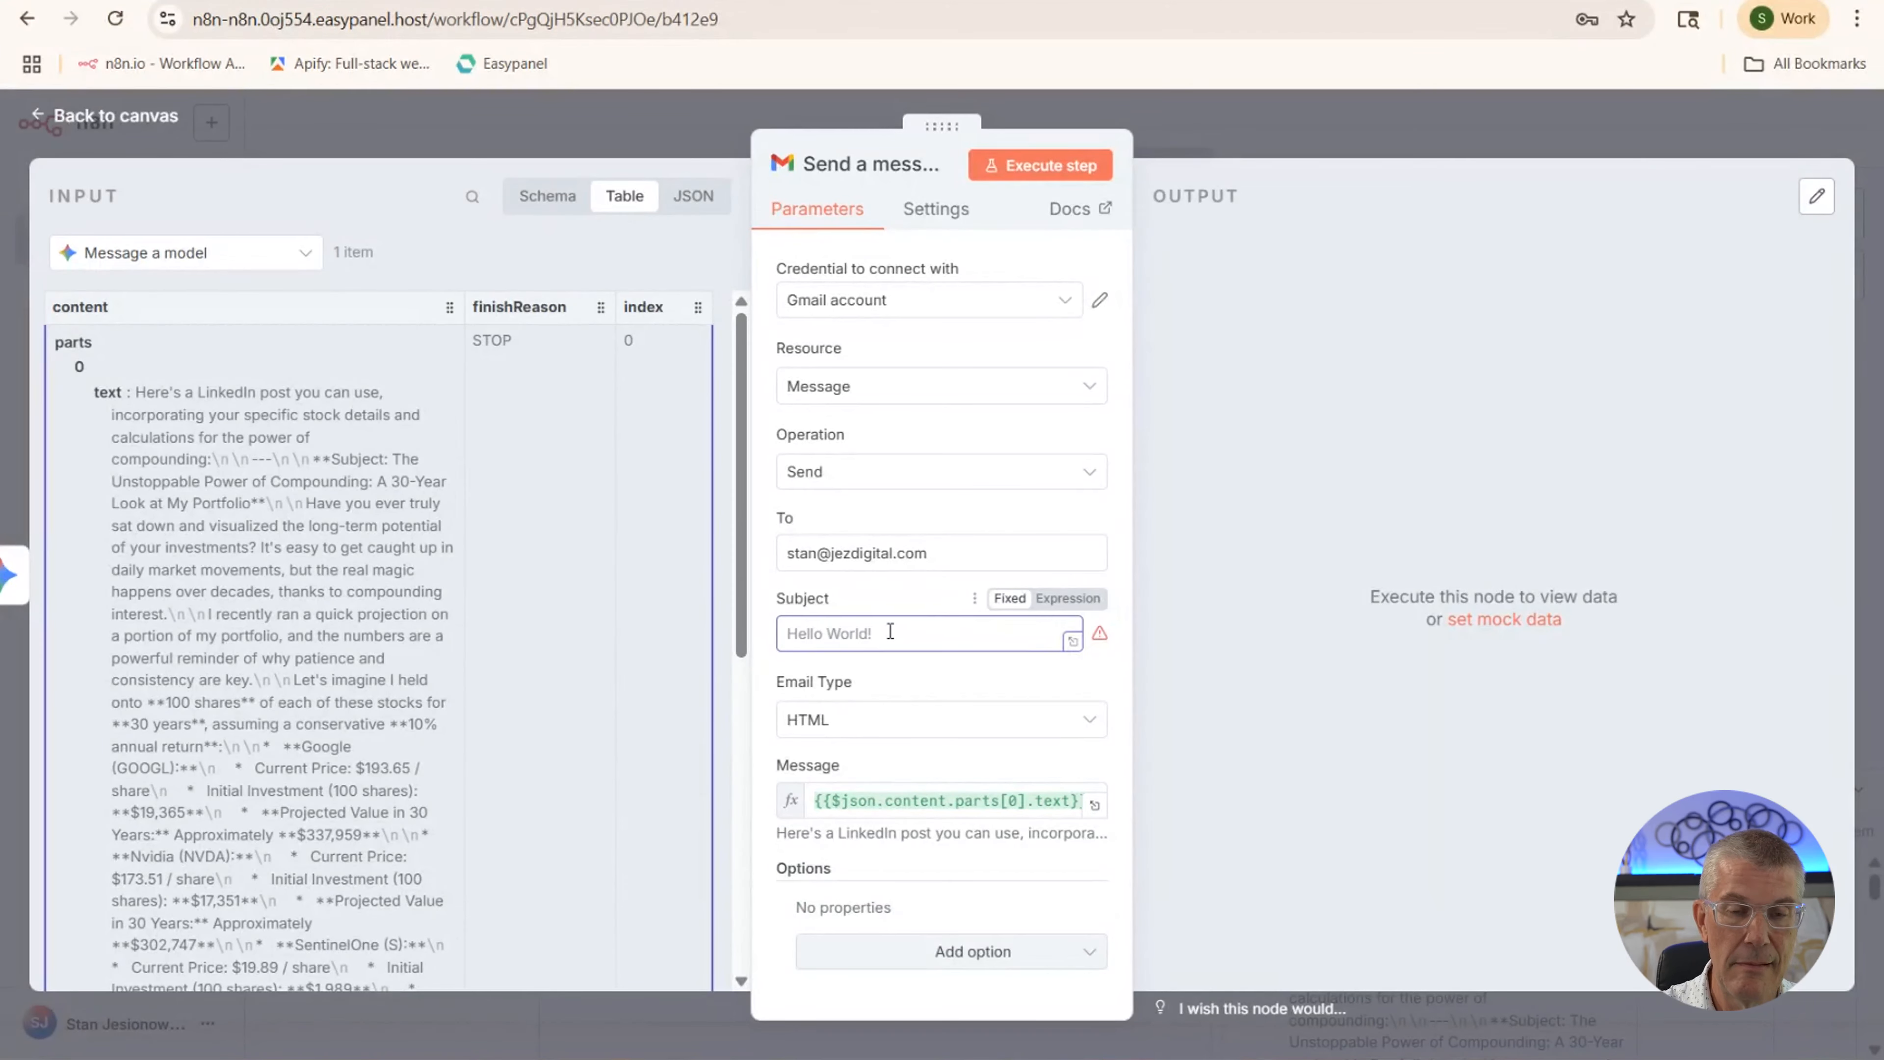
type("Linked")
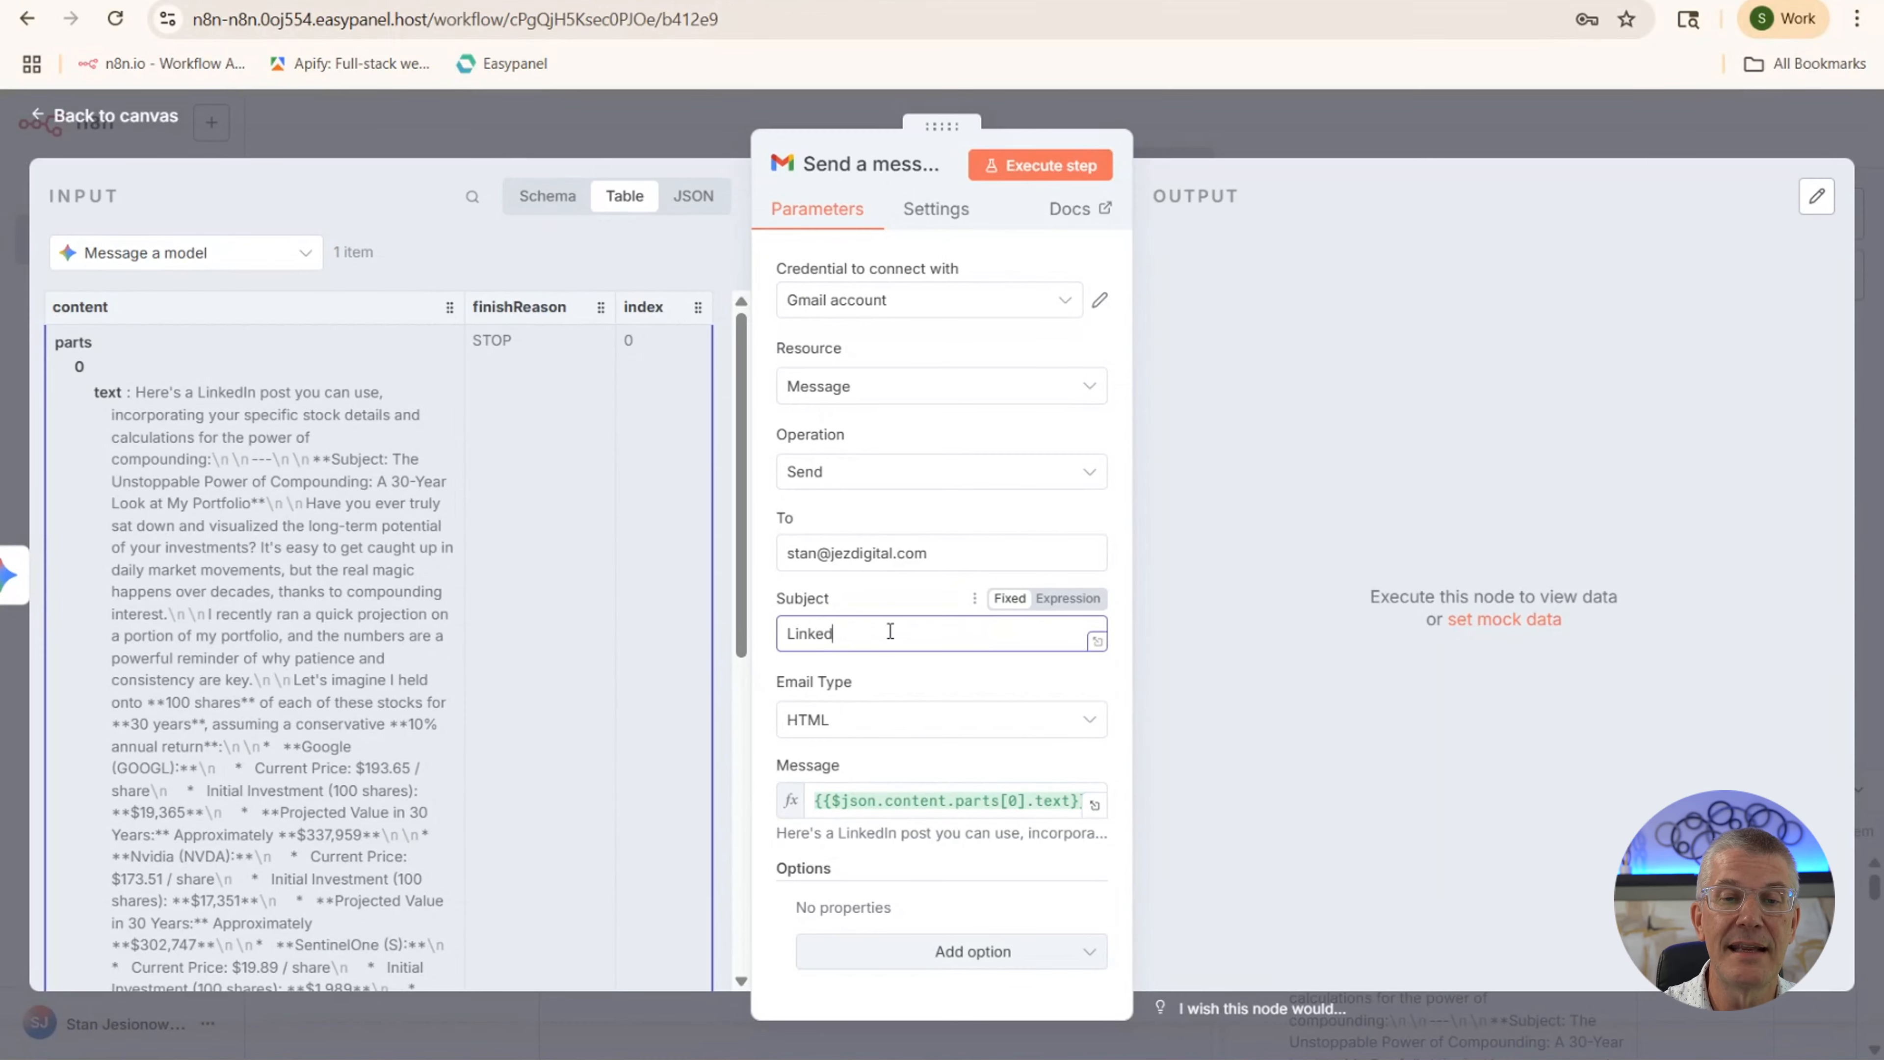
type("In")
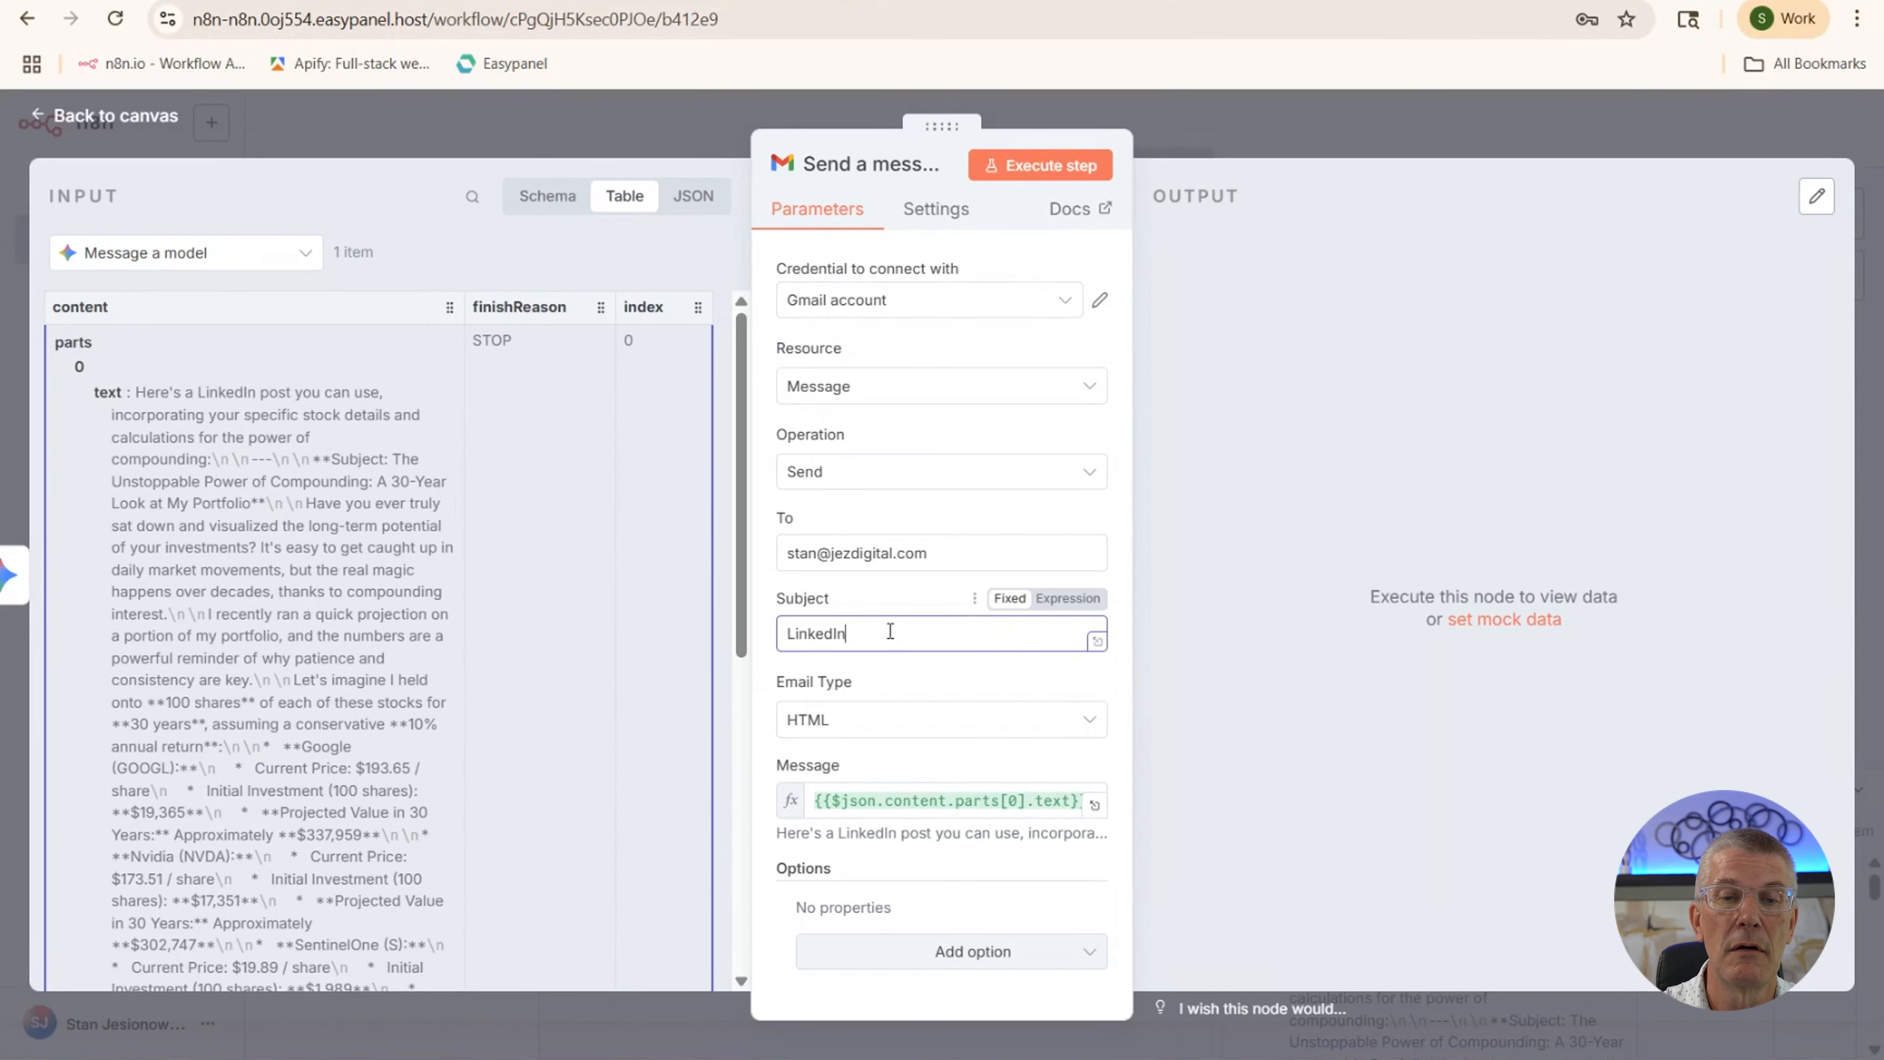
type(" Artic")
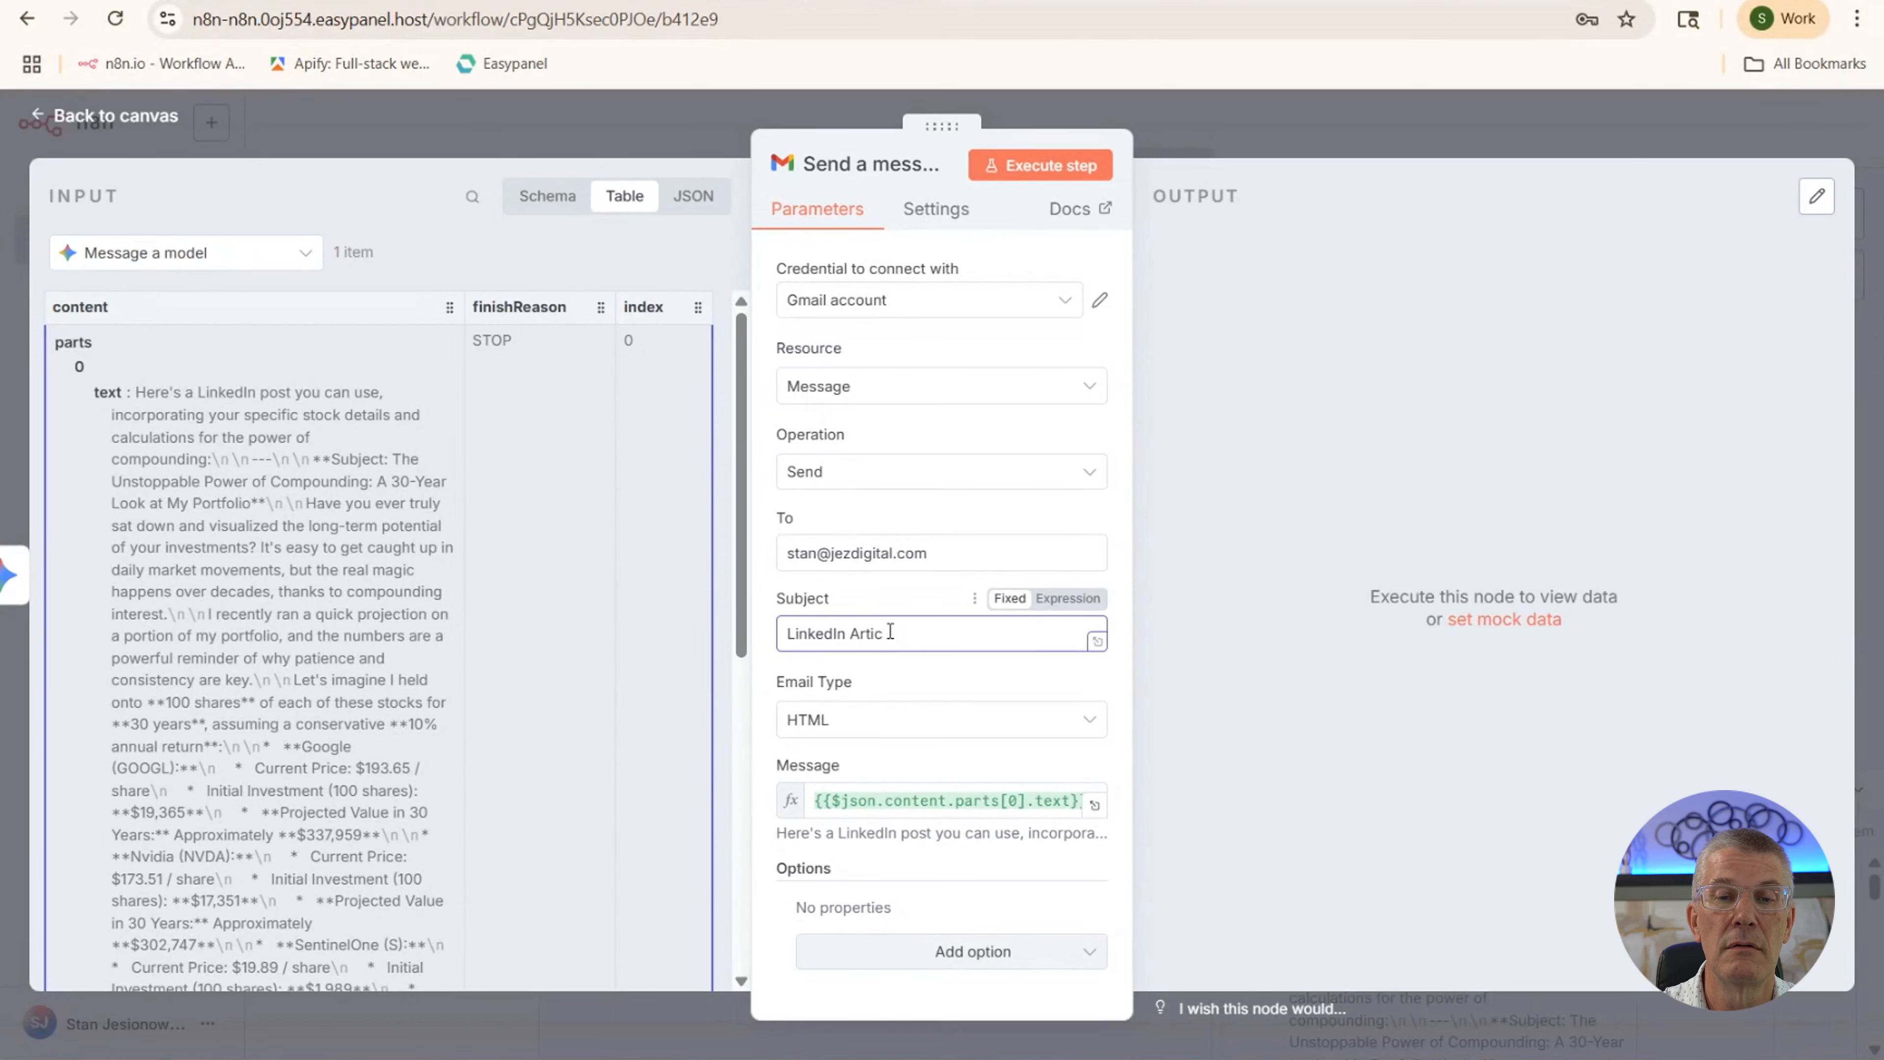
type("le")
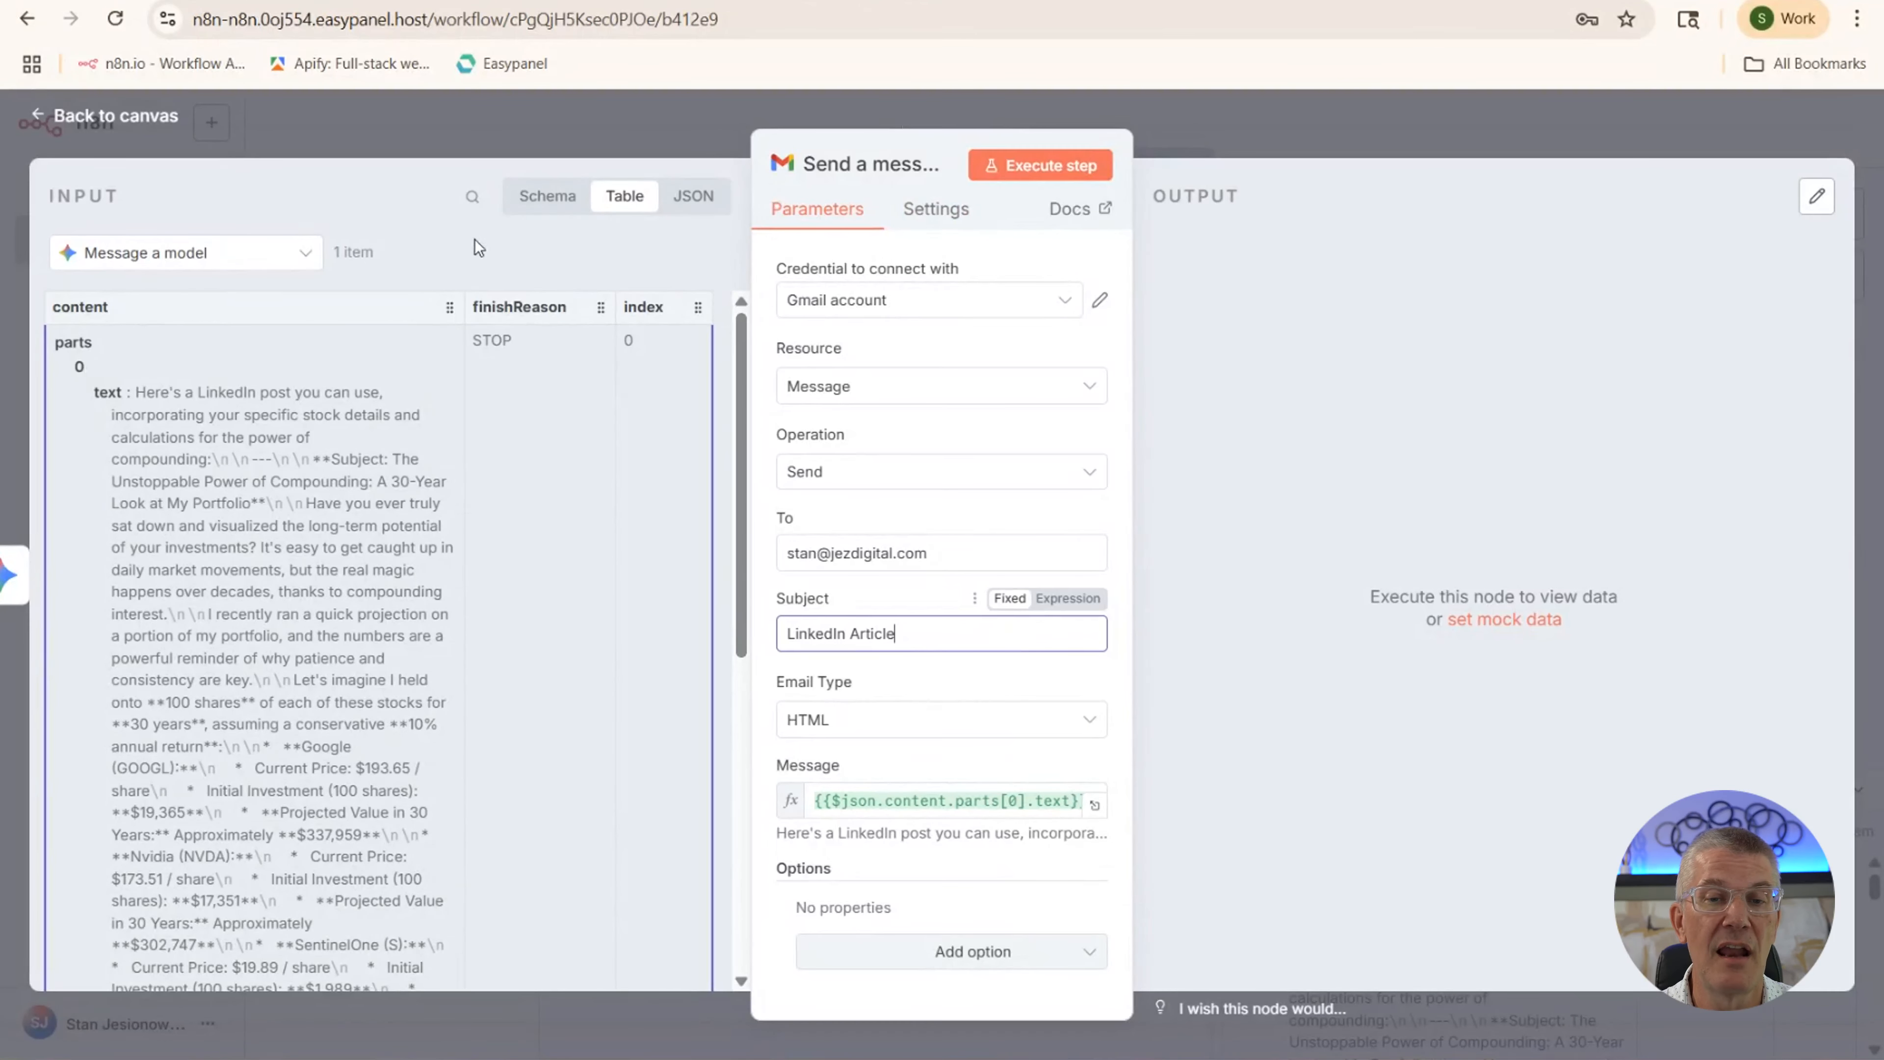
left_click(127, 129)
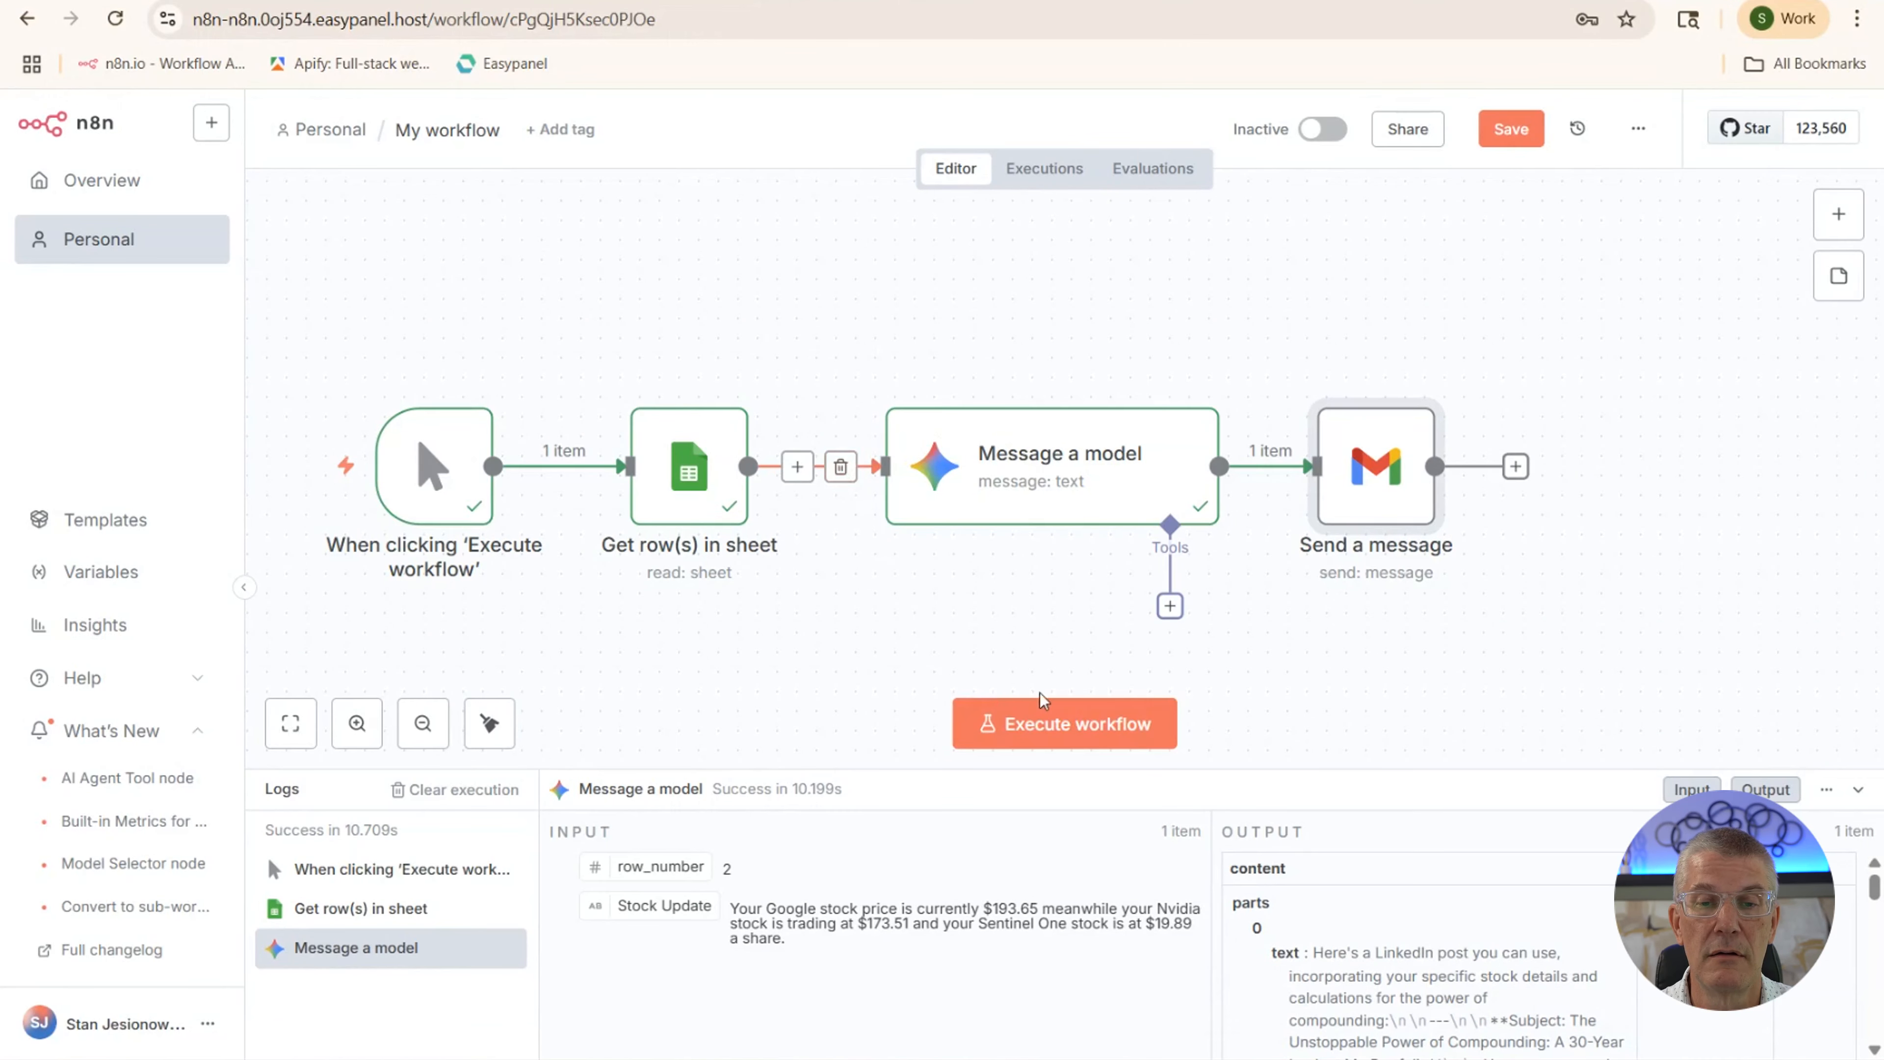
Execute the full workflow so the Sheets, Gemini and Gmail nodes all turn green
left_click(1048, 718)
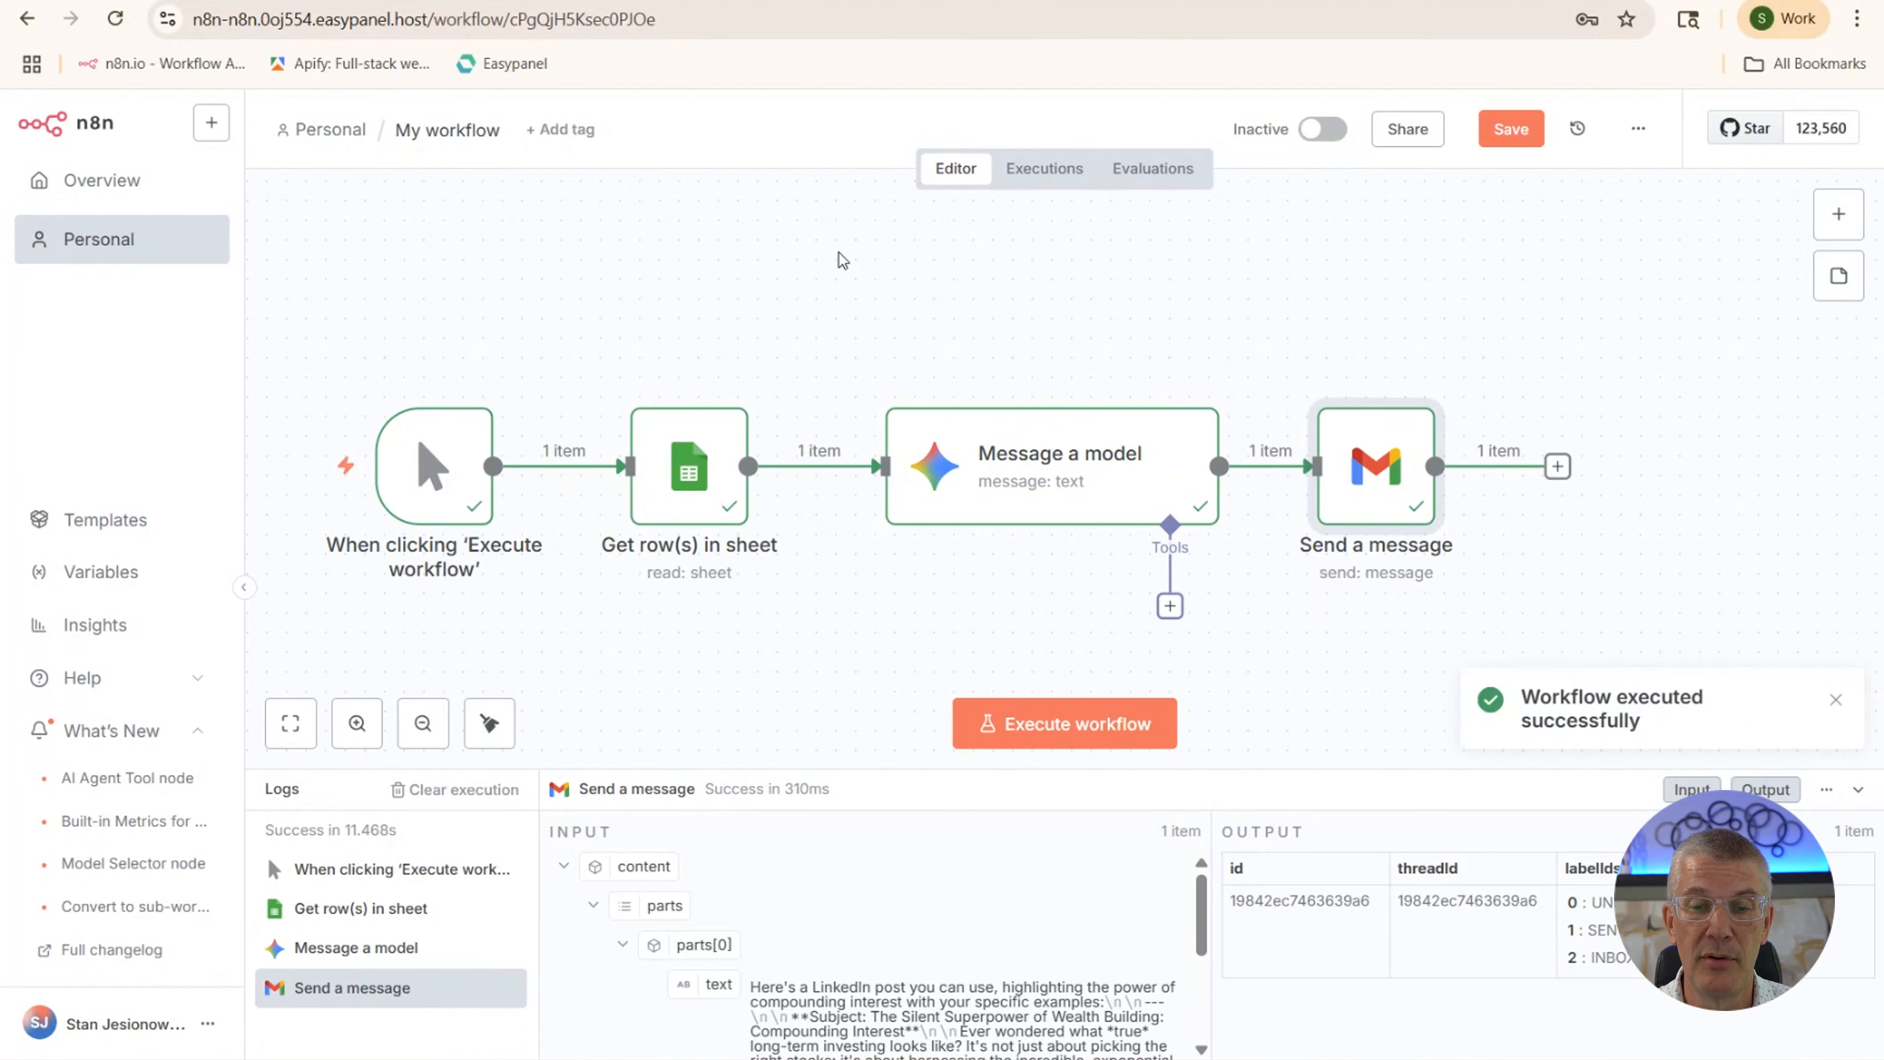
mouse_move(688, 482)
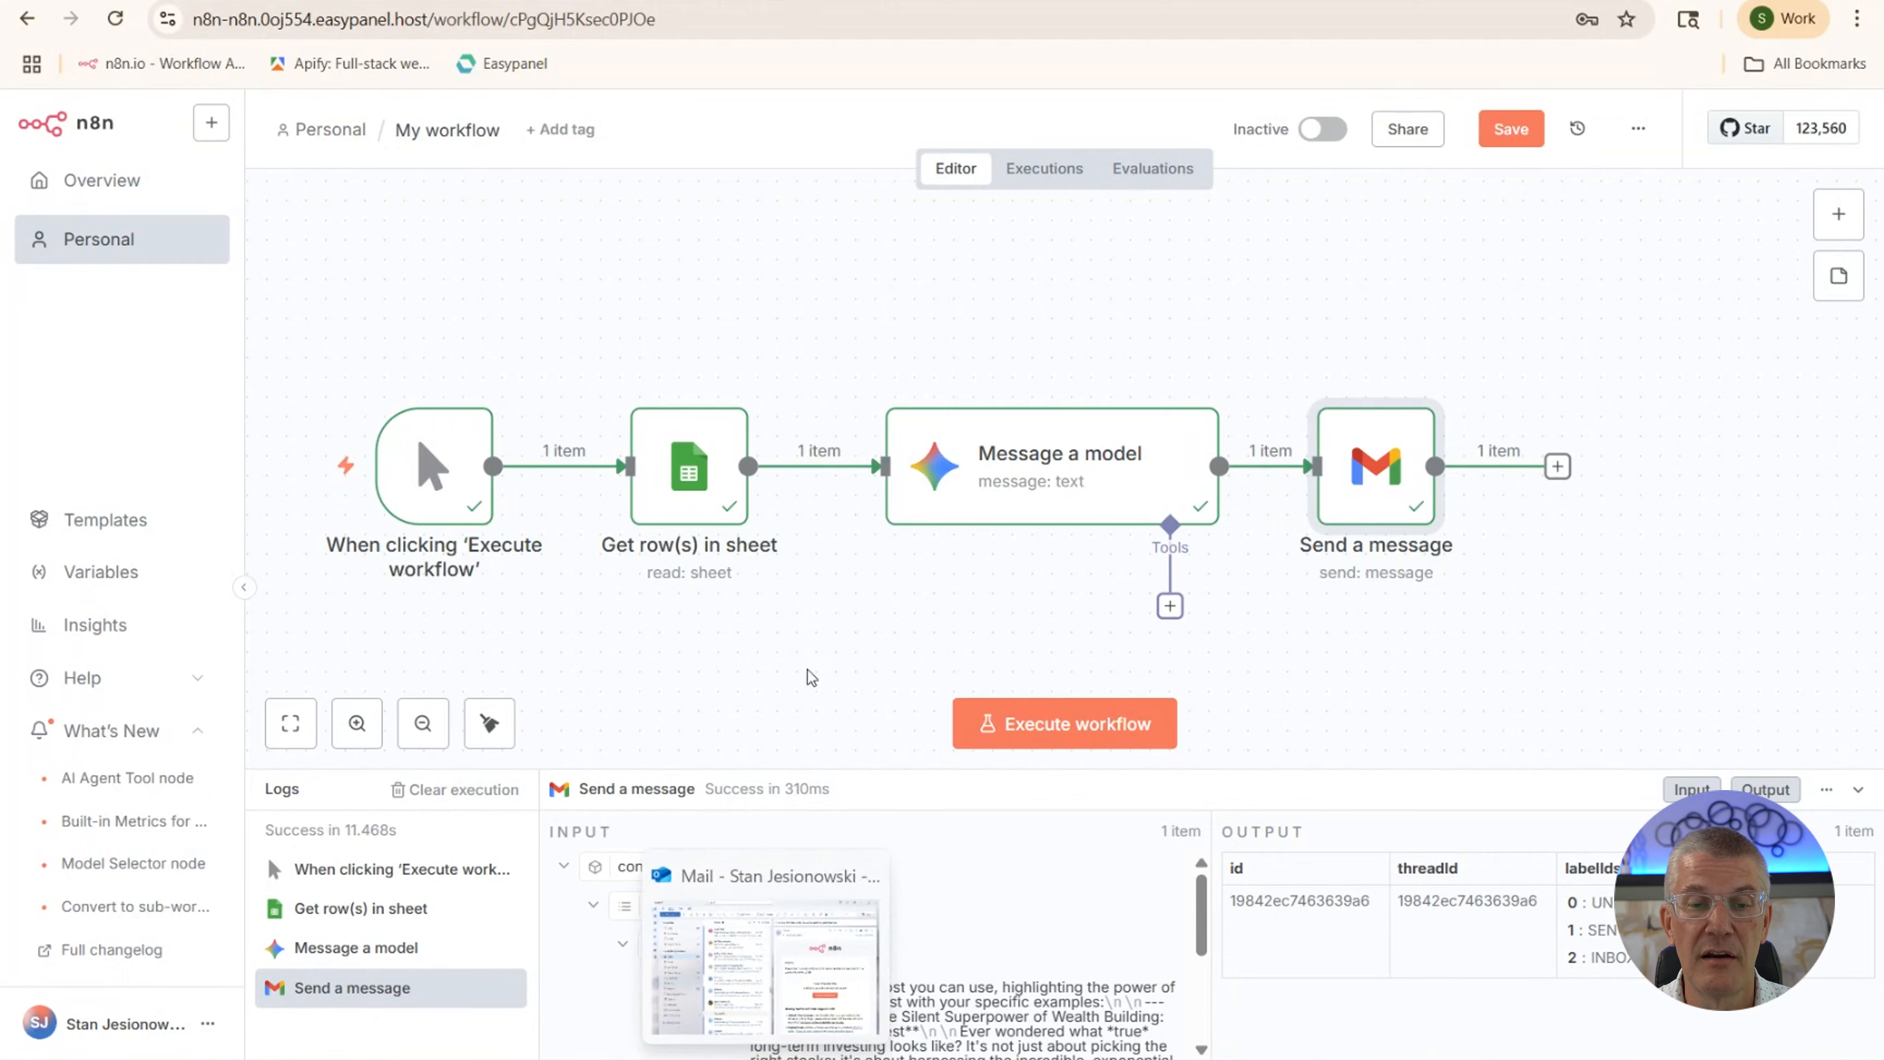
mouse_move(766, 1059)
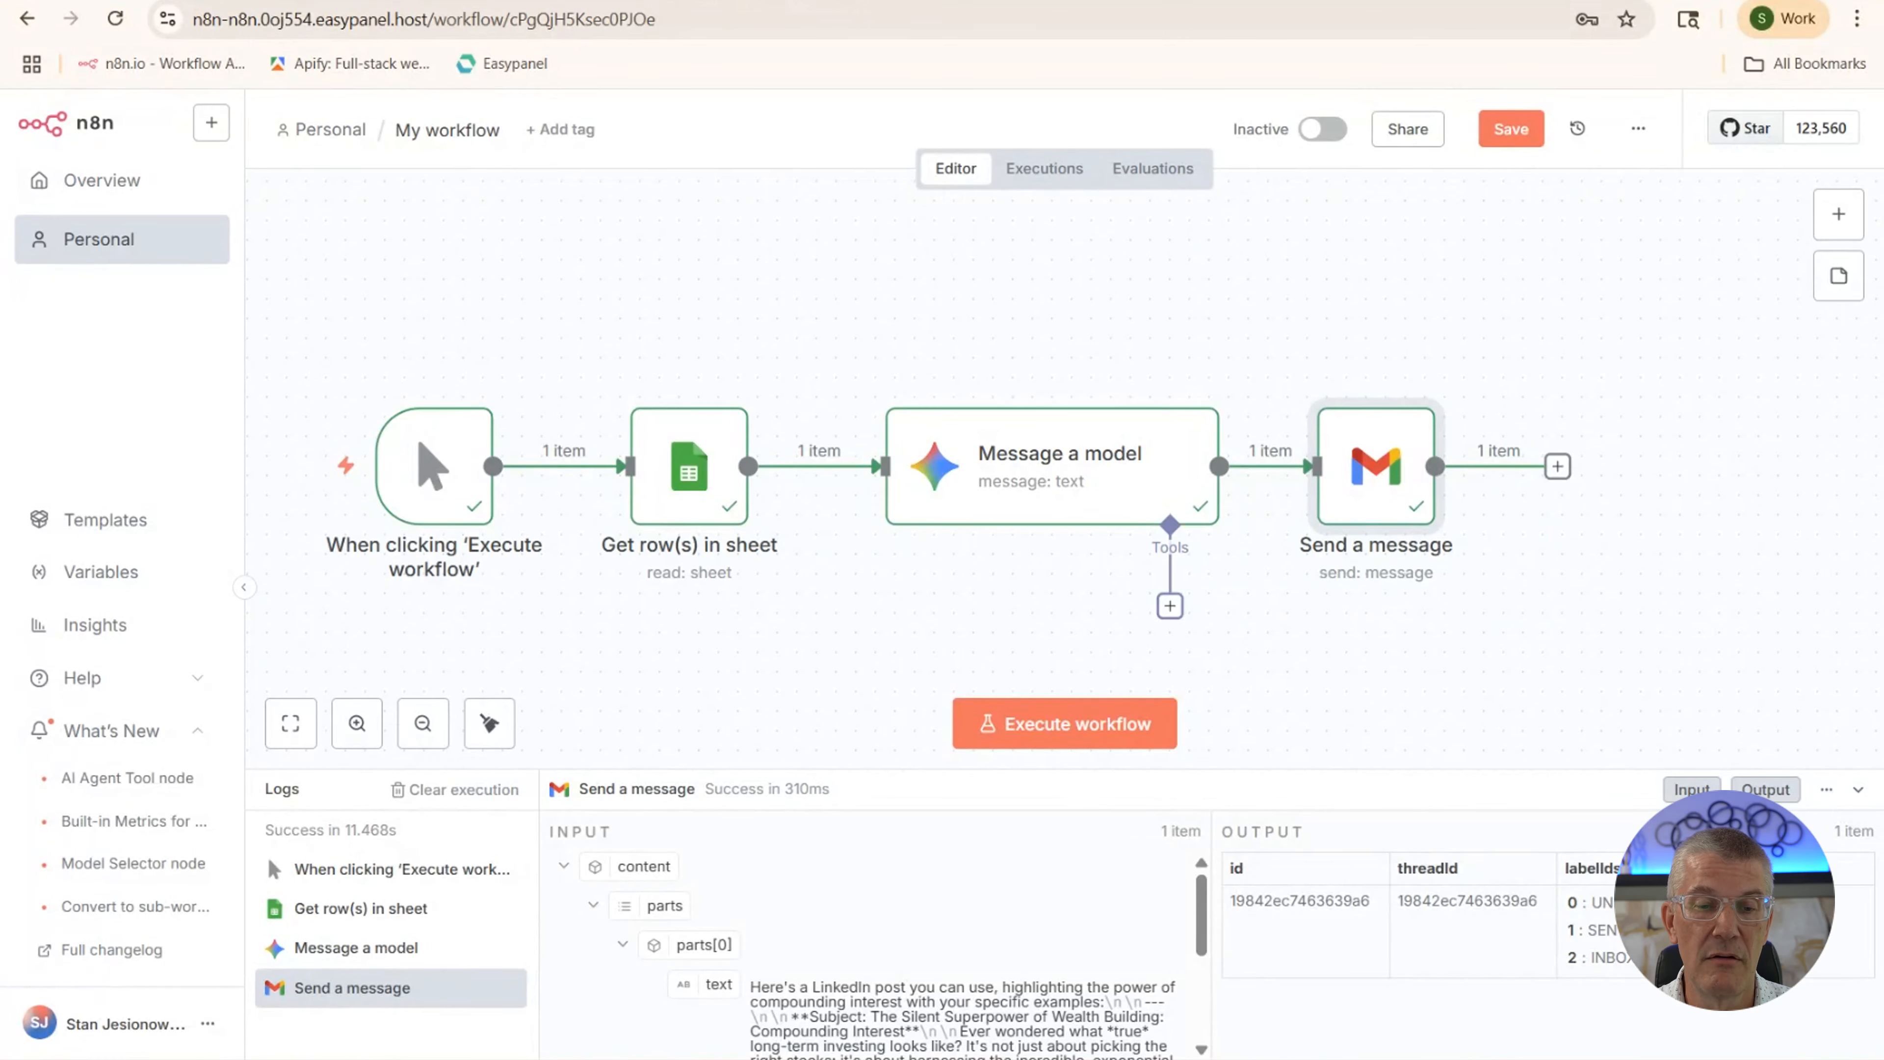
In Outlook, open Today's 2:50 PM 'LinkedIn Article' email and read the compounding-interest post
left_click(766, 1058)
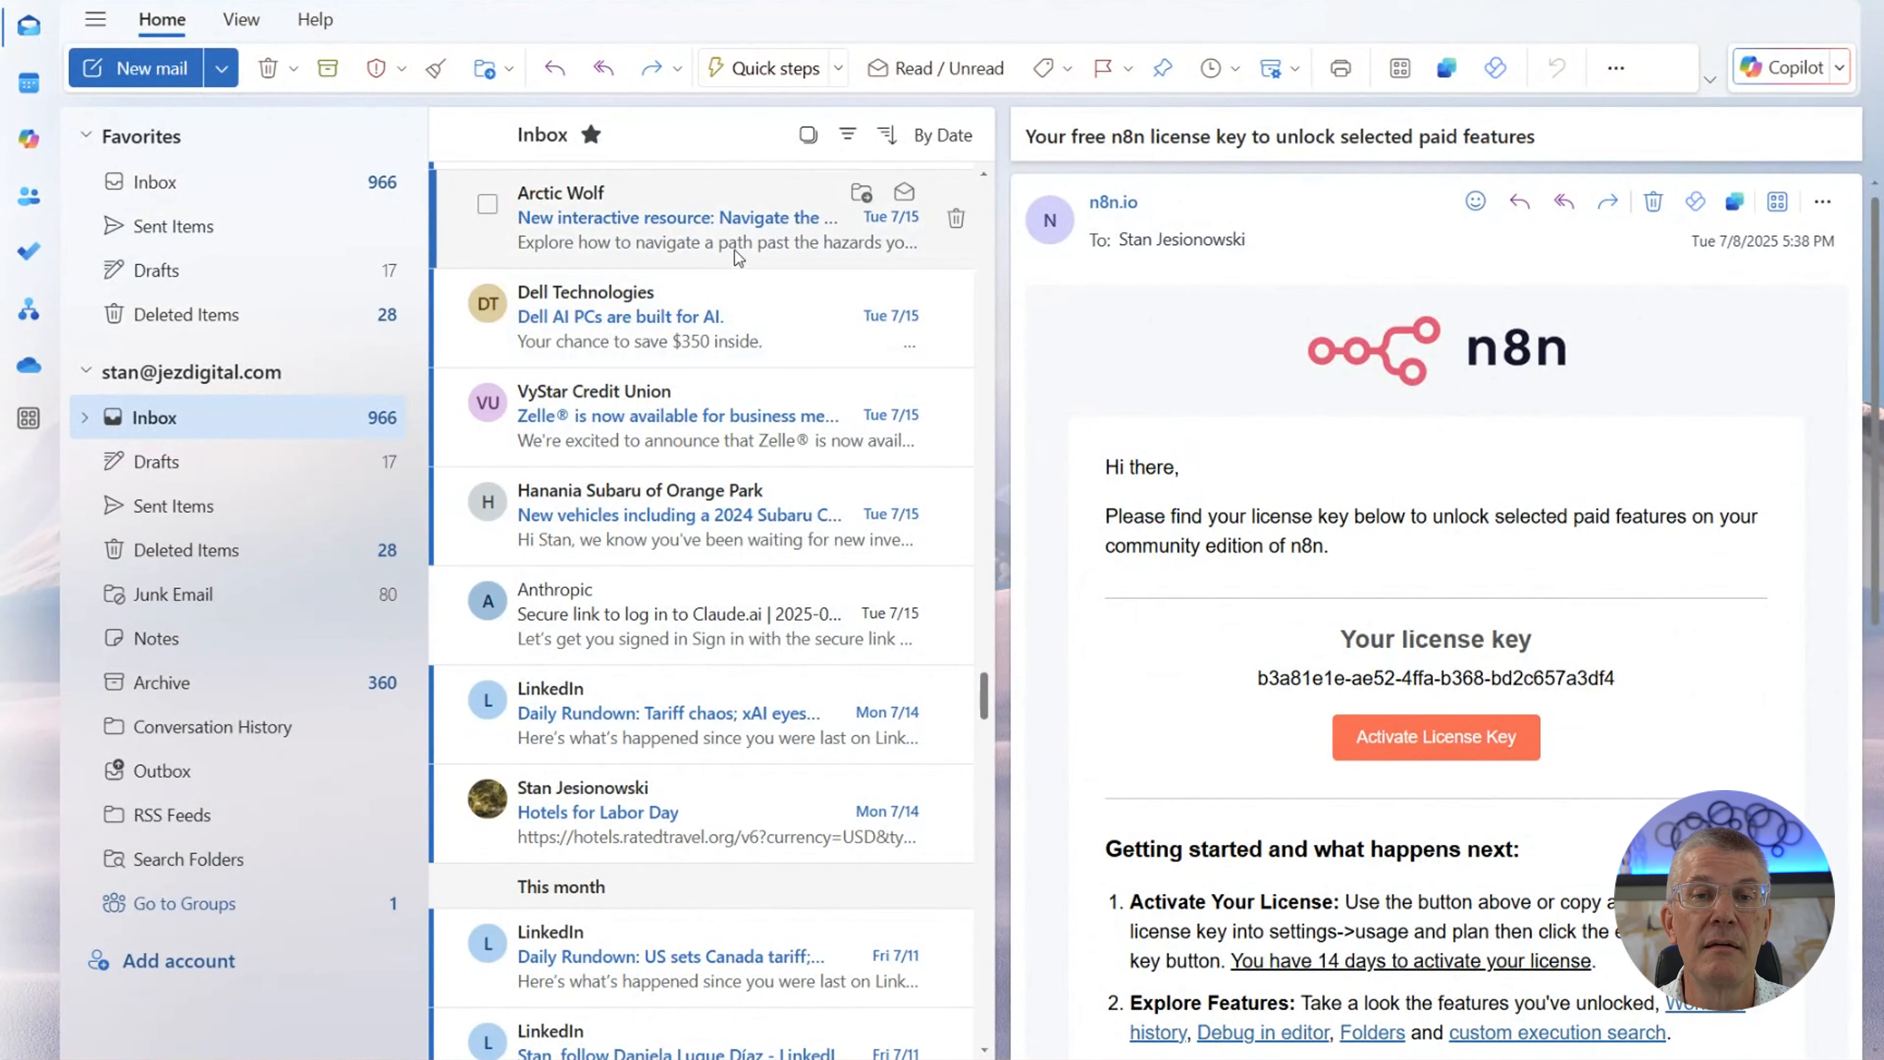
scroll(733, 308, "up", 10)
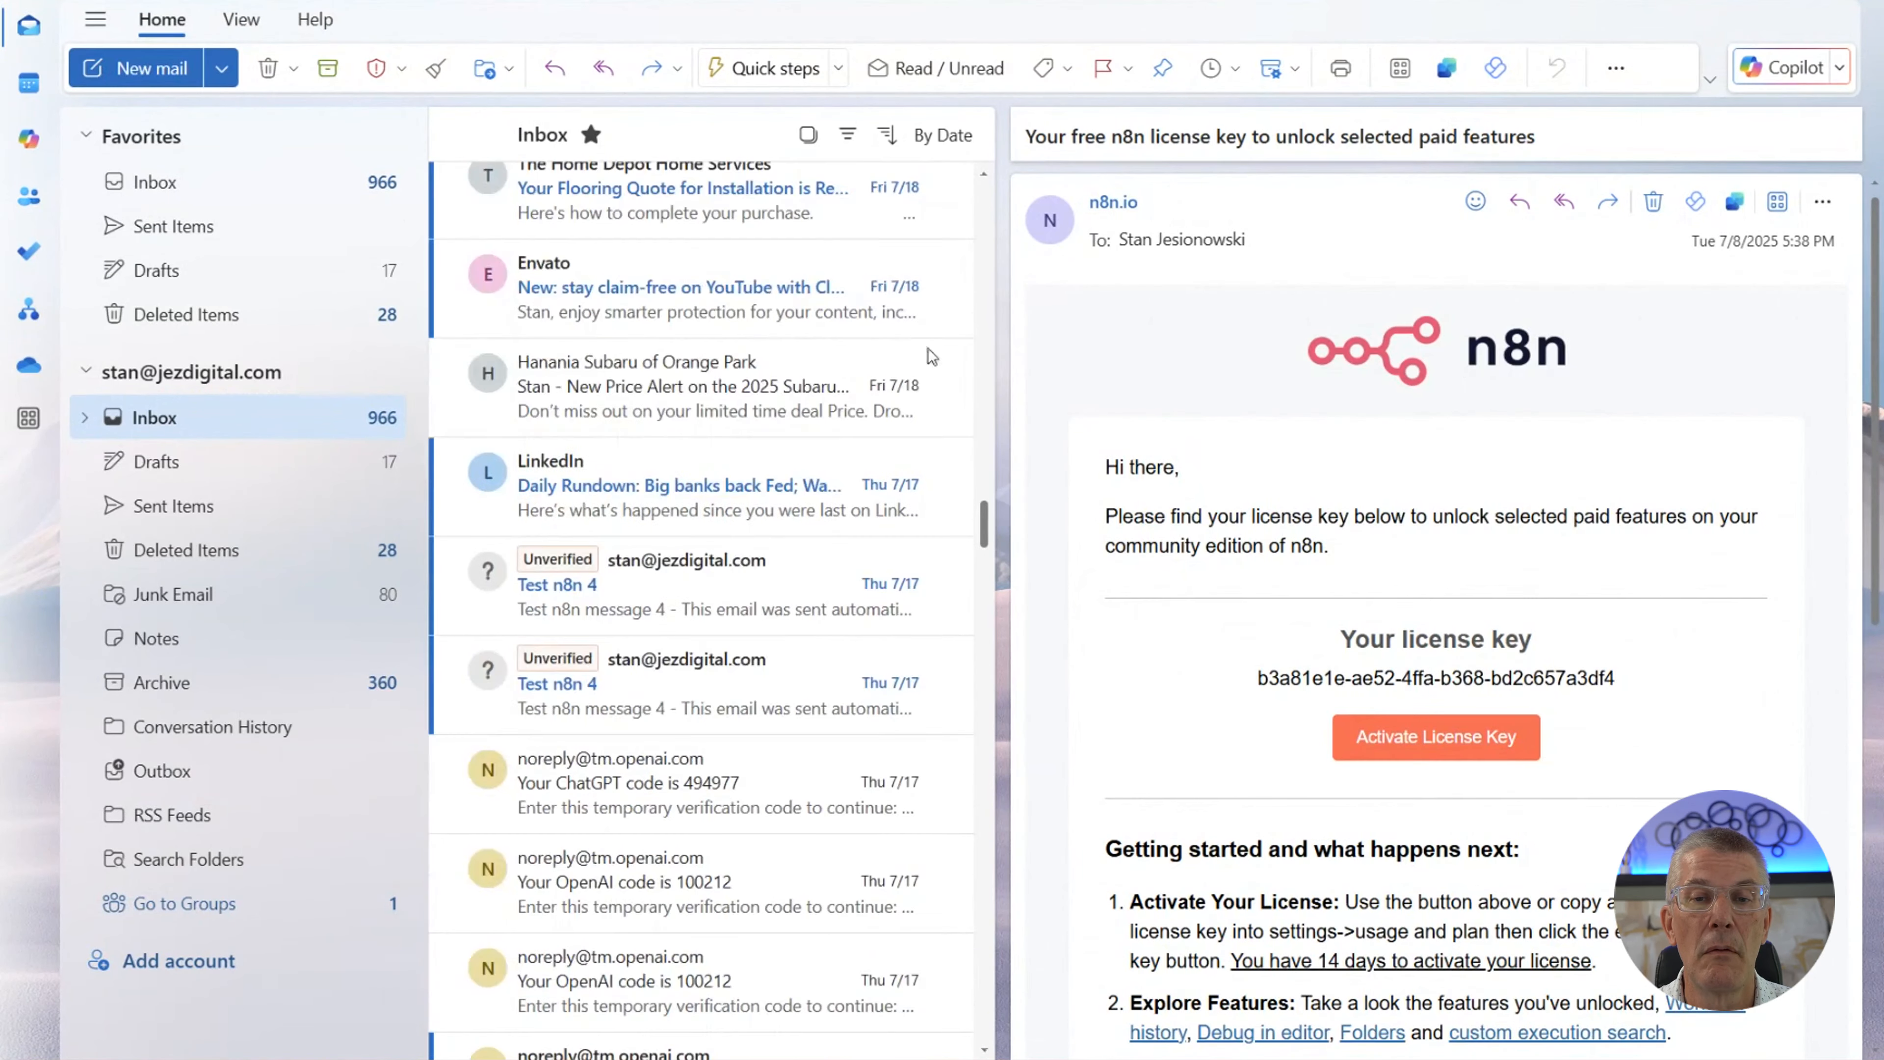
scroll(987, 523, "up", 10)
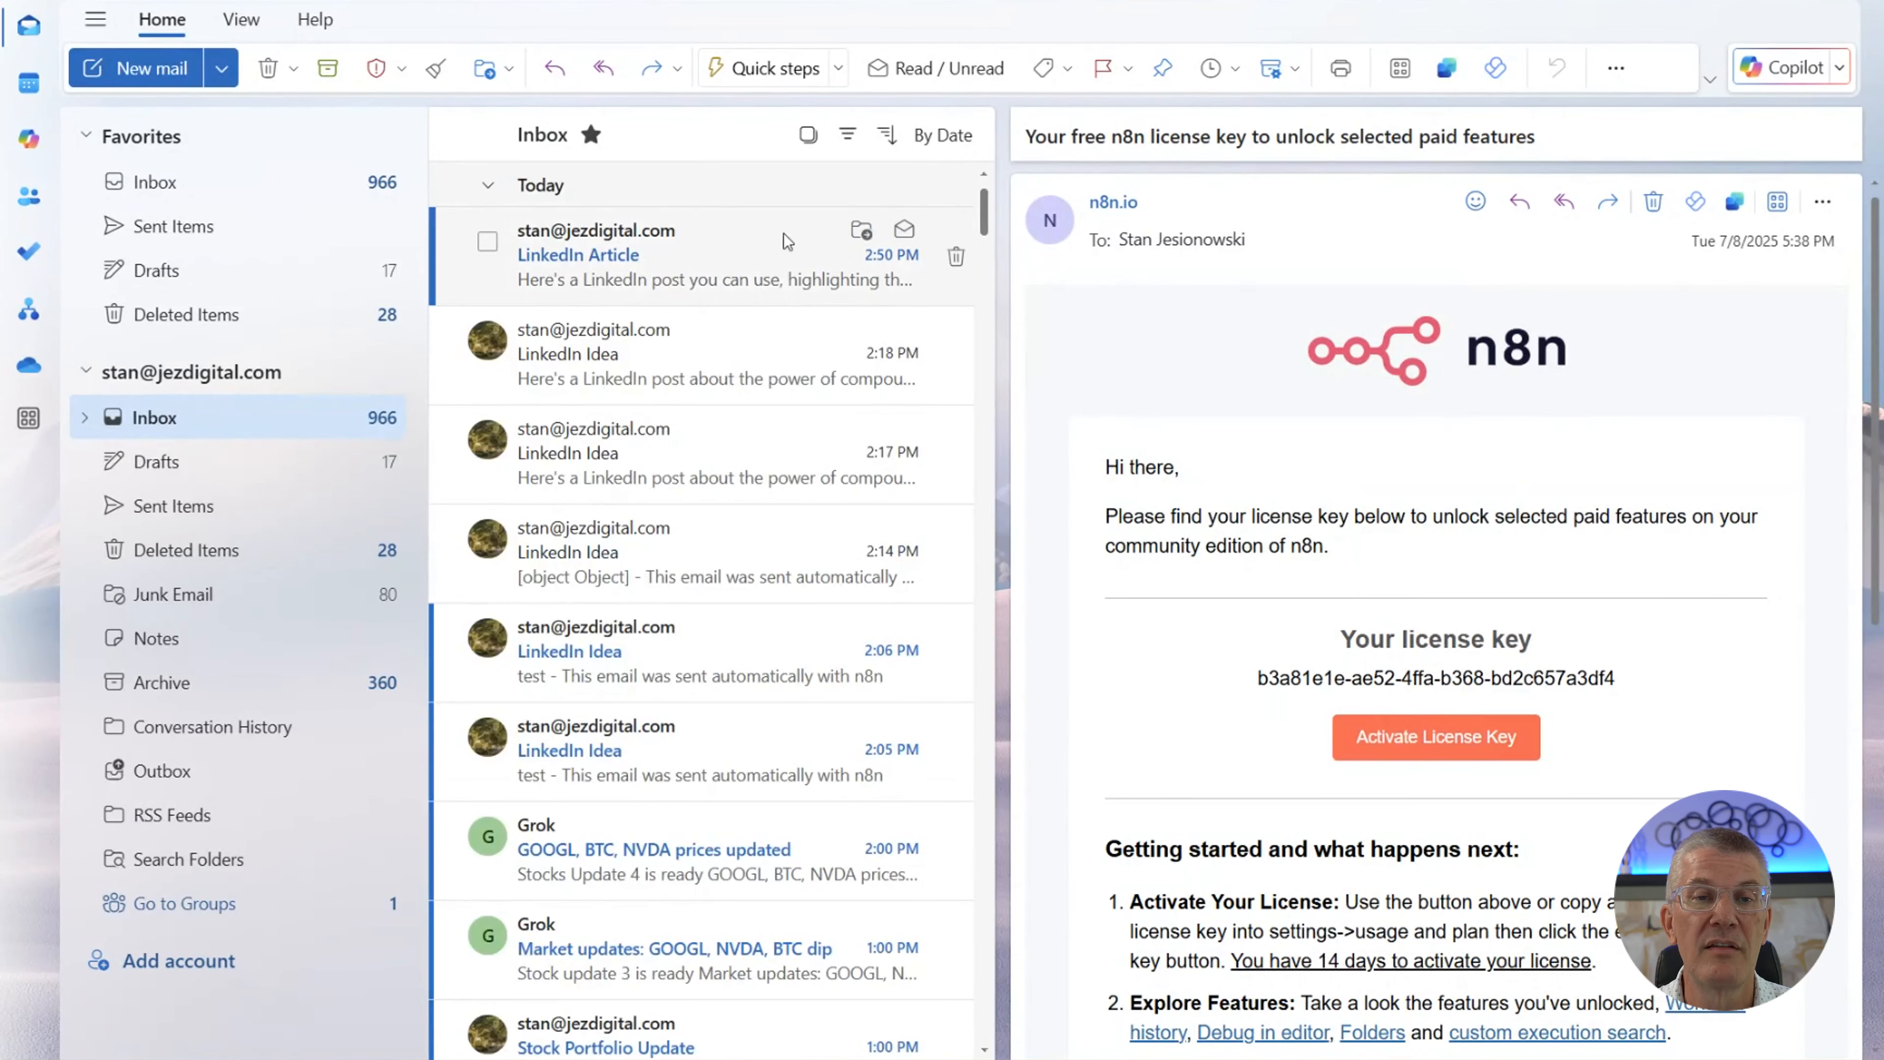
left_click(737, 279)
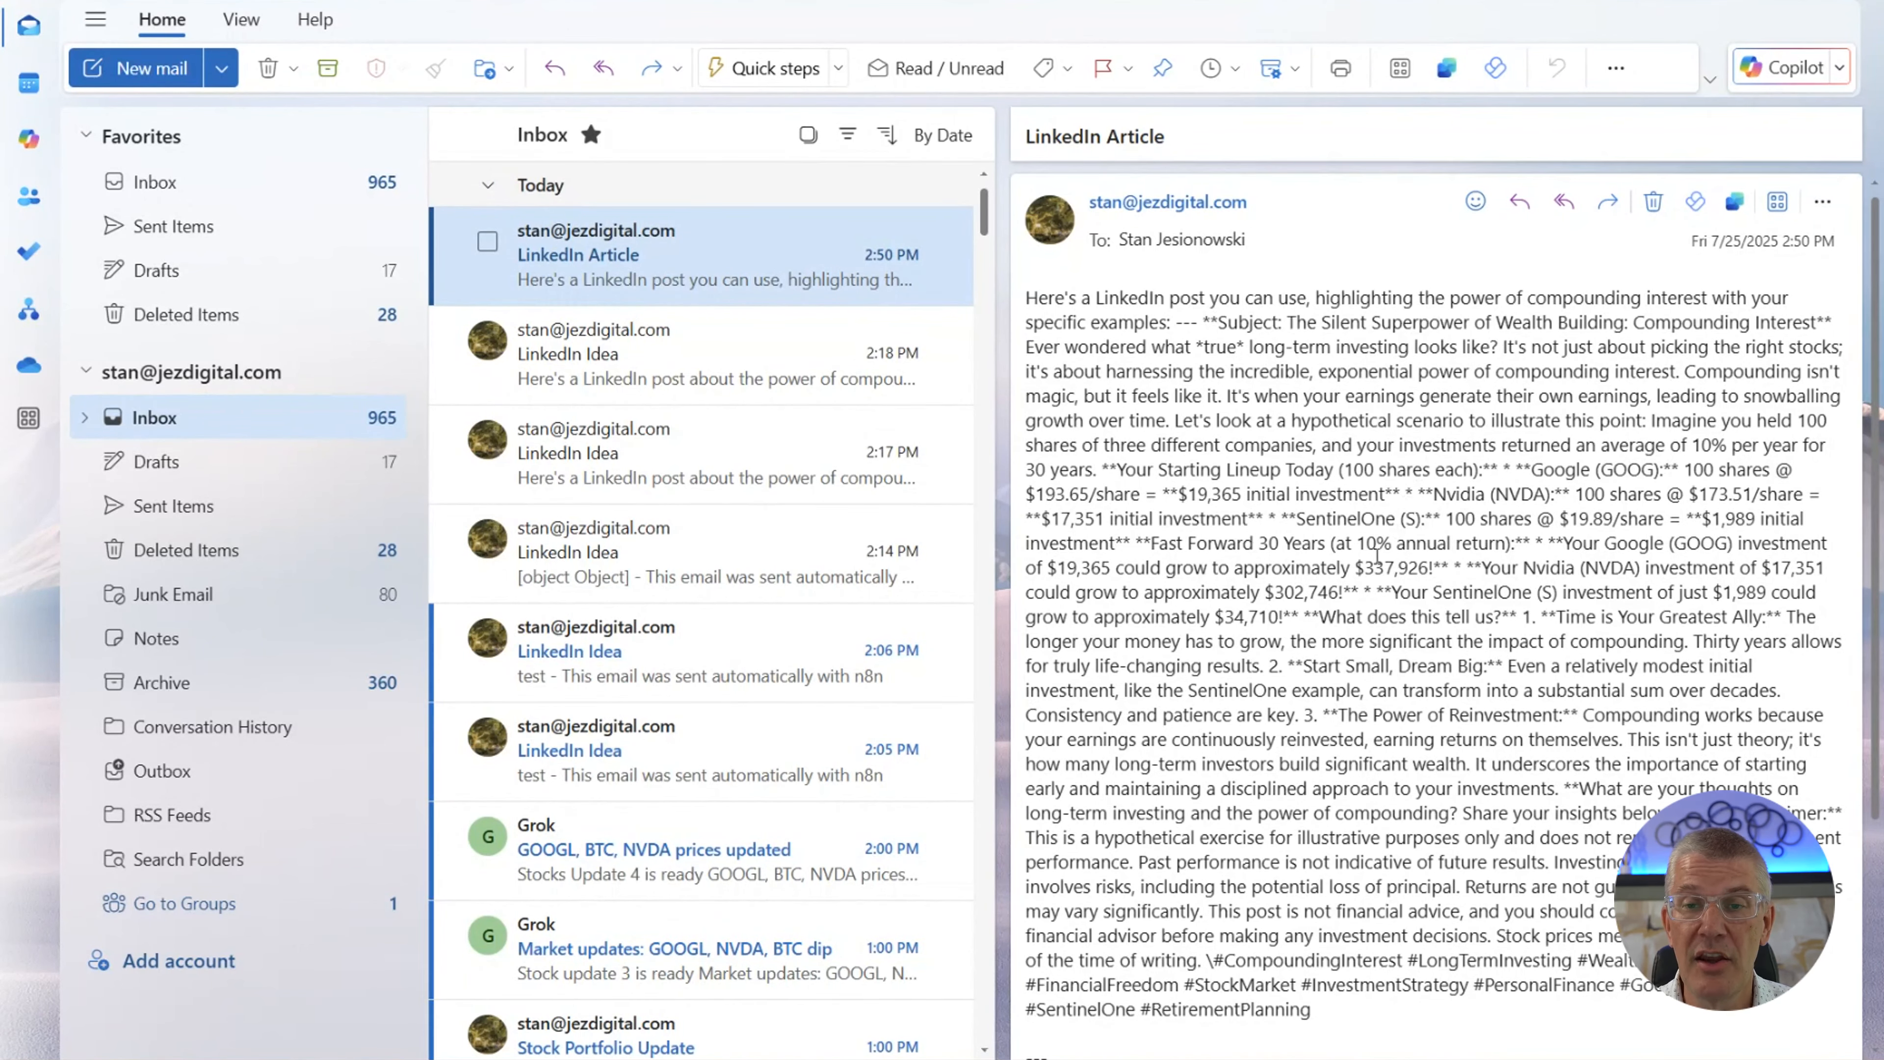
scroll(1376, 554, "down", 1)
scroll(1376, 553, "down", 4)
scroll(1372, 548, "up", 5)
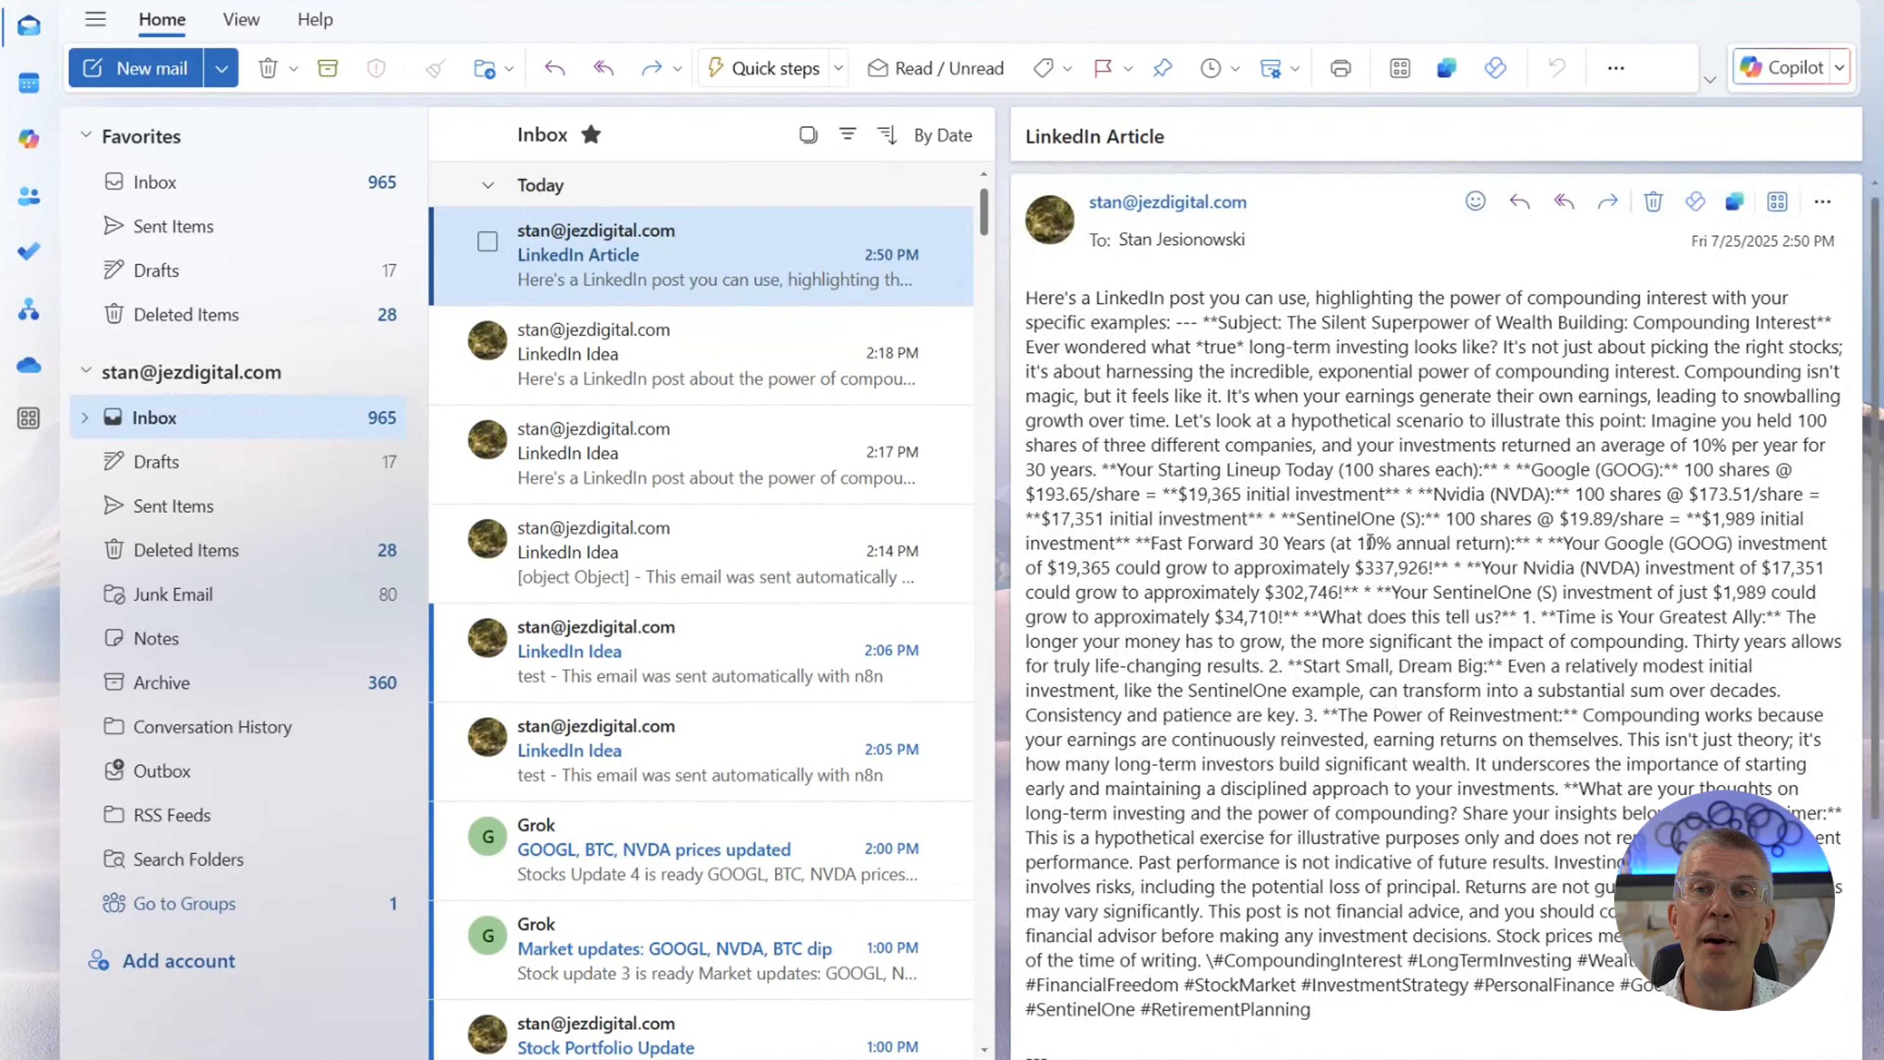